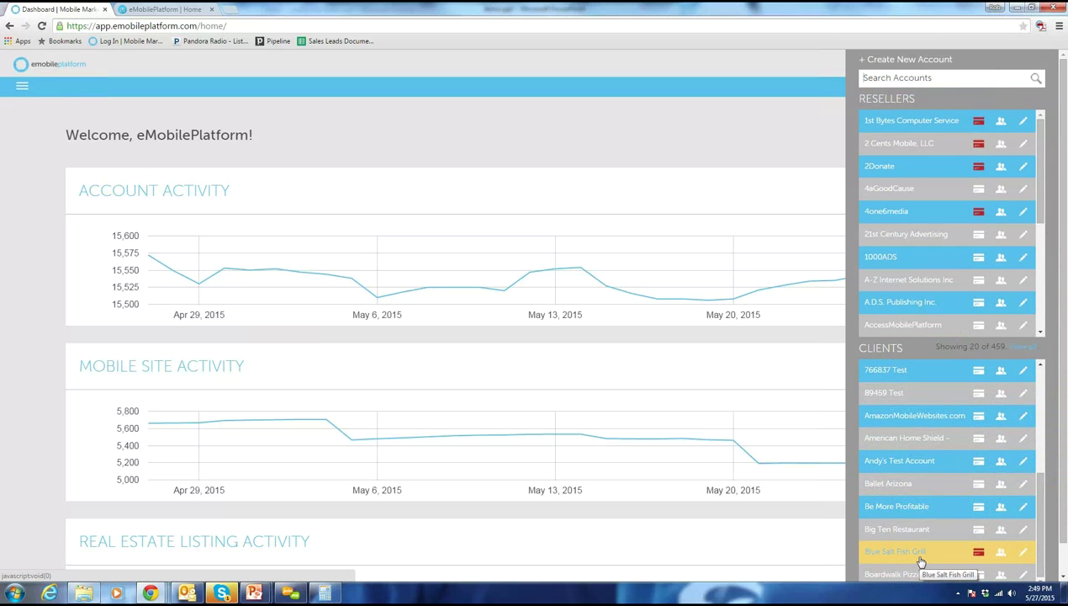
Open the Blue Salt Fish Grill client account for editing and check the available account status options, leaving it Active.
click(979, 555)
click(1024, 555)
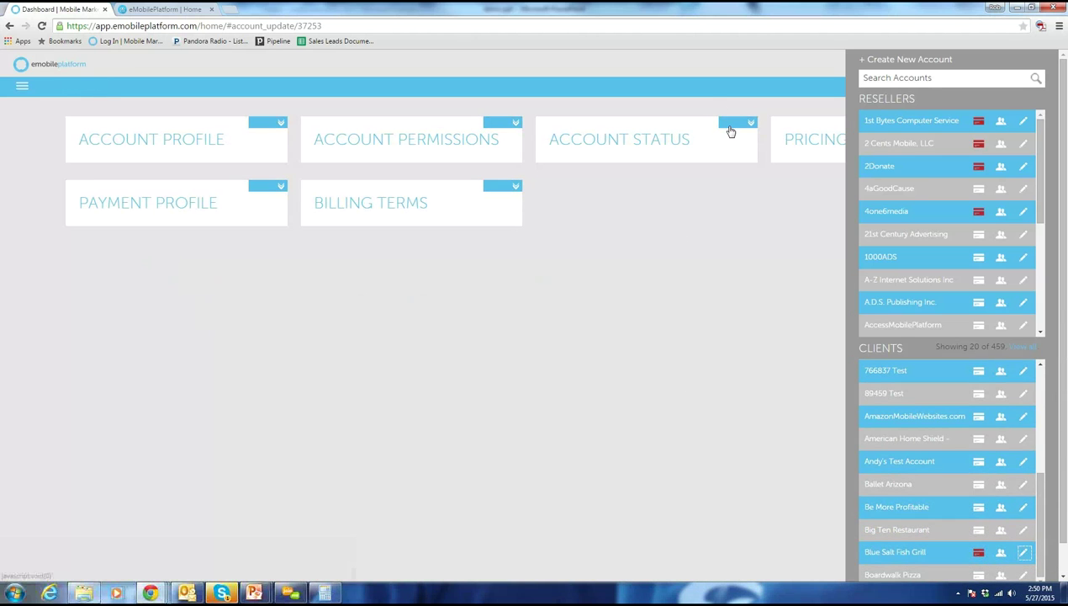
click(731, 126)
click(715, 186)
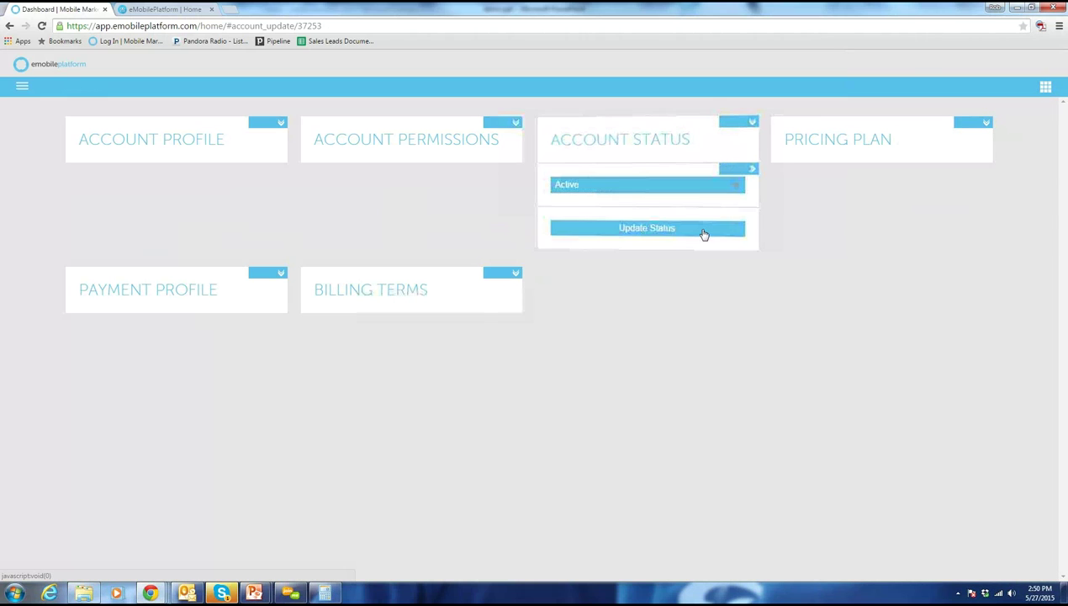
click(653, 187)
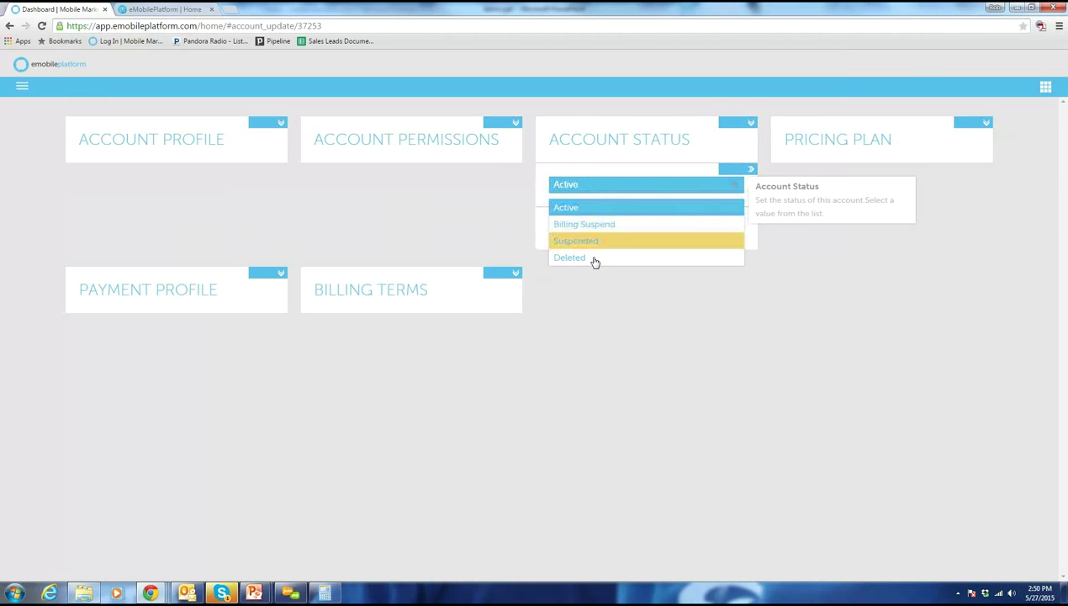
click(572, 349)
Show the client's account permissions and open them for editing.
click(513, 123)
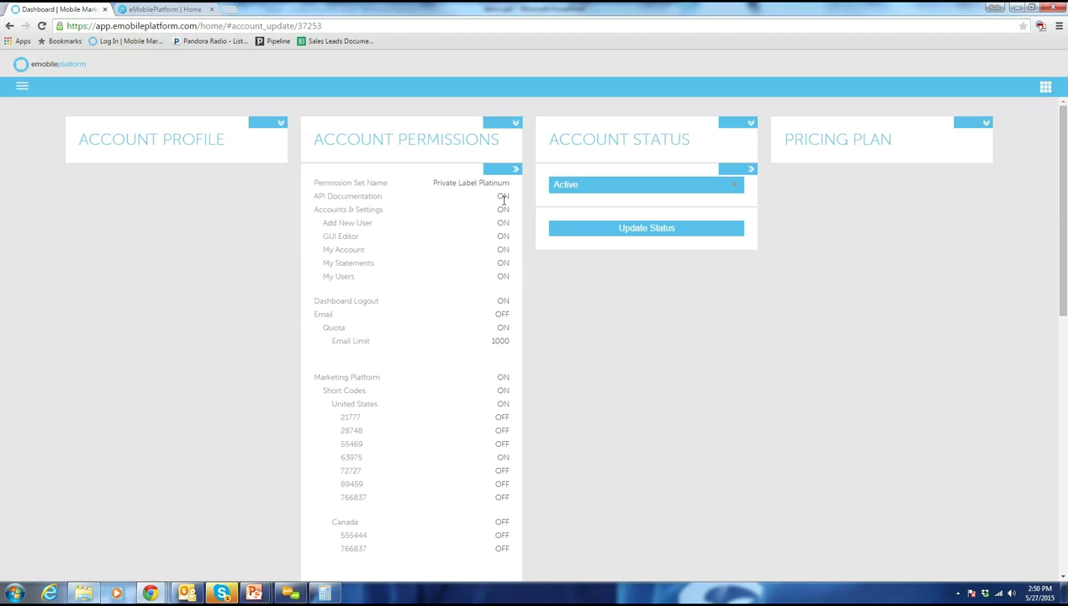
click(495, 171)
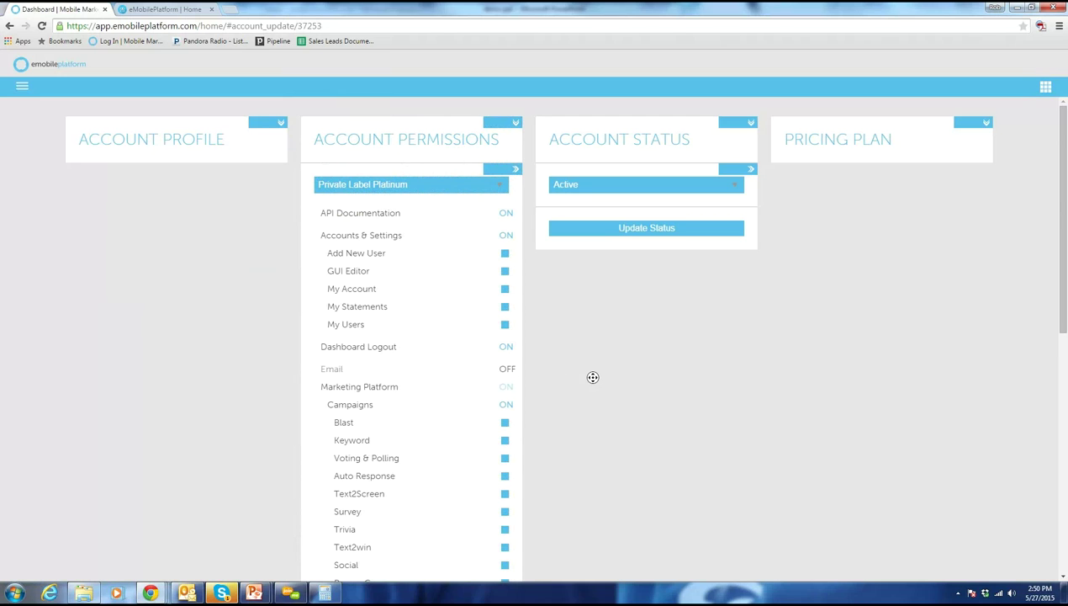
scroll(593, 455, down, 3)
scroll(589, 412, down, 5)
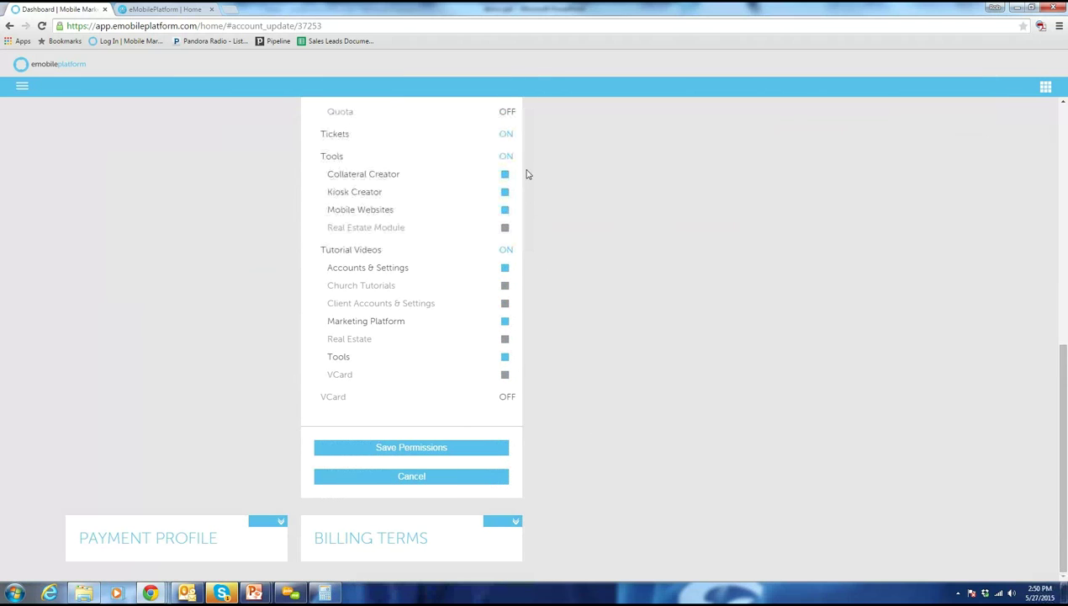
Try switching the Real Estate Module and Church Tutorials permissions on and back off.
click(504, 228)
click(505, 227)
click(505, 286)
click(504, 286)
scroll(715, 227, up, 10)
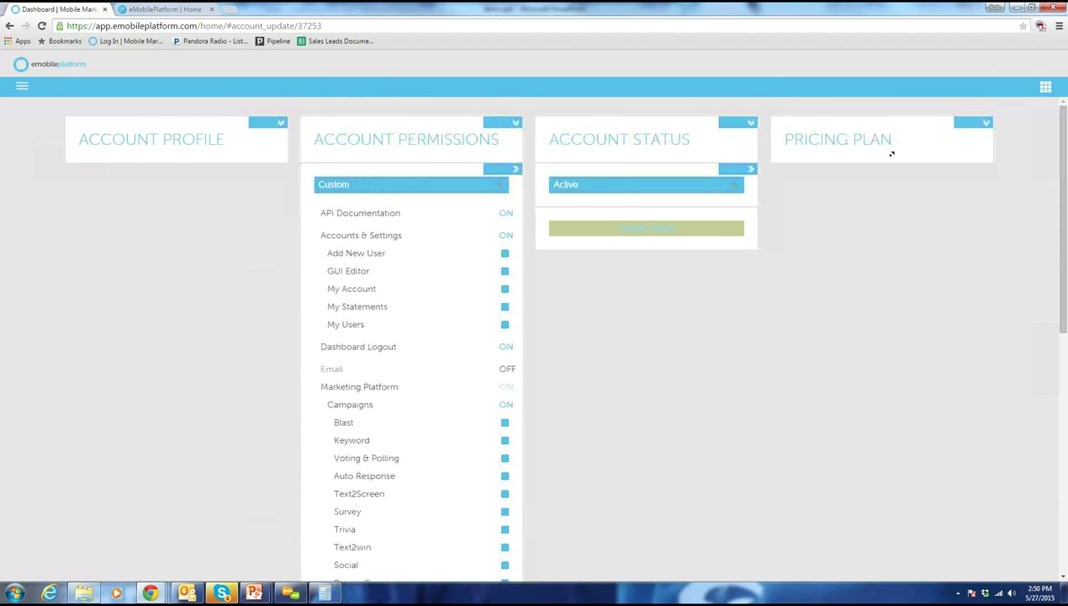
Edit the client's pricing plan, setting the base cost to $50.00 and the included US MTs to 1500.
click(983, 124)
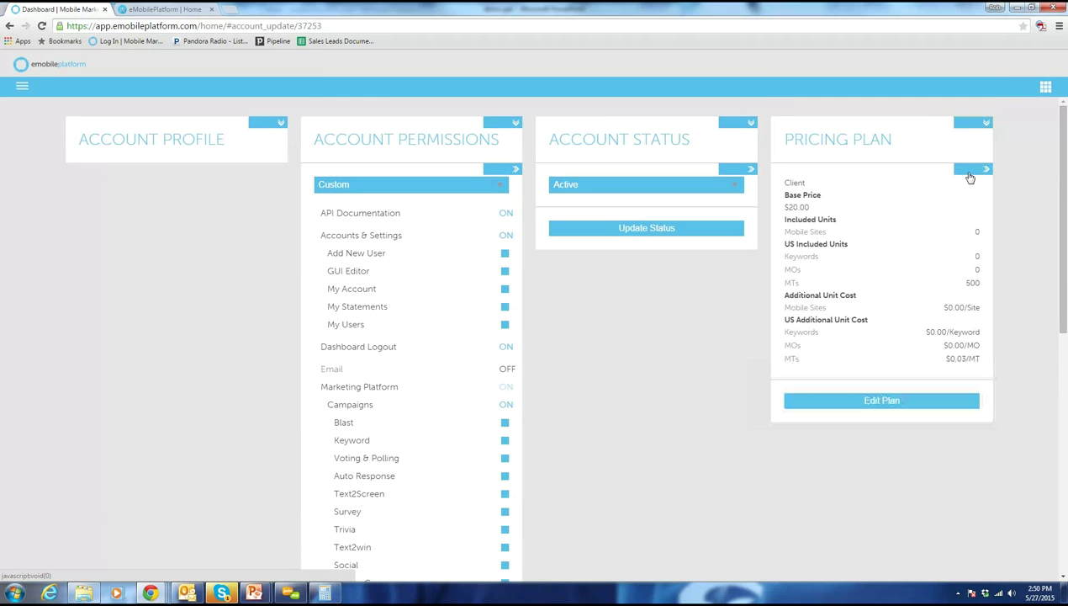
click(963, 170)
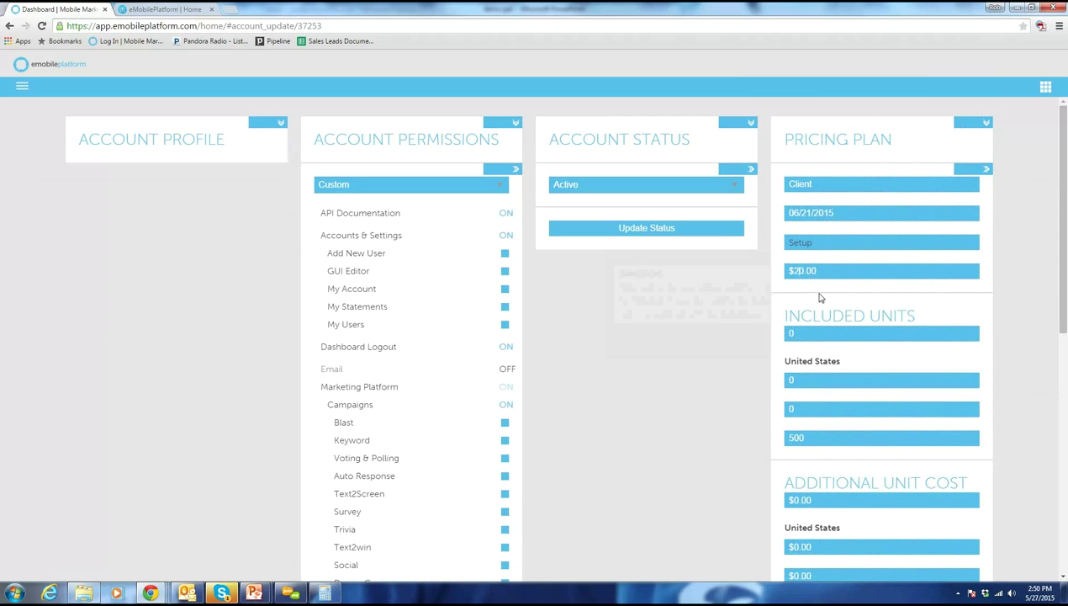
key(BackSpace)
text(5)
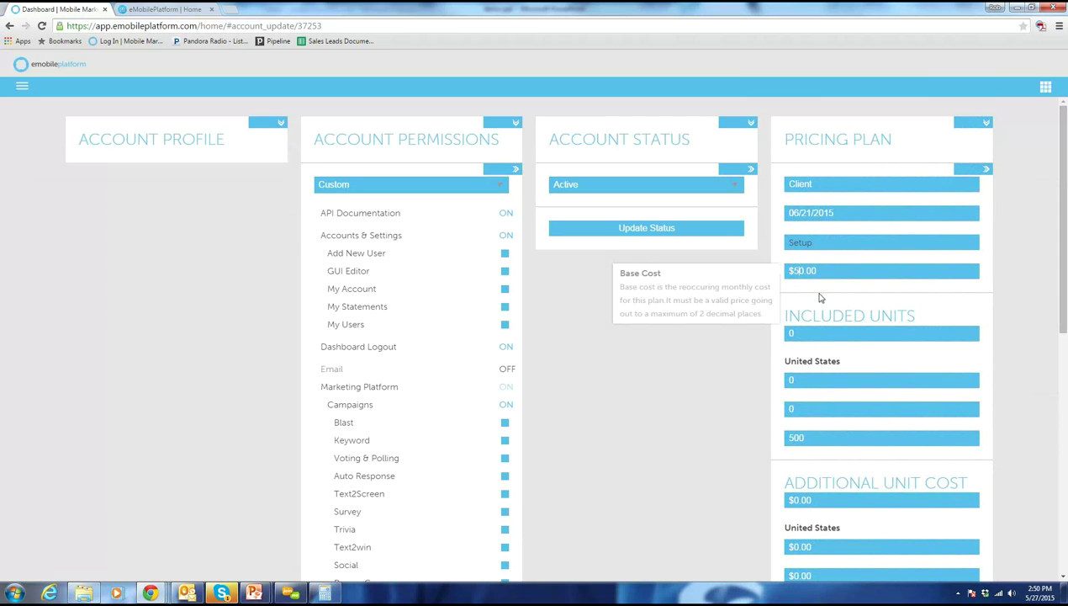
click(791, 439)
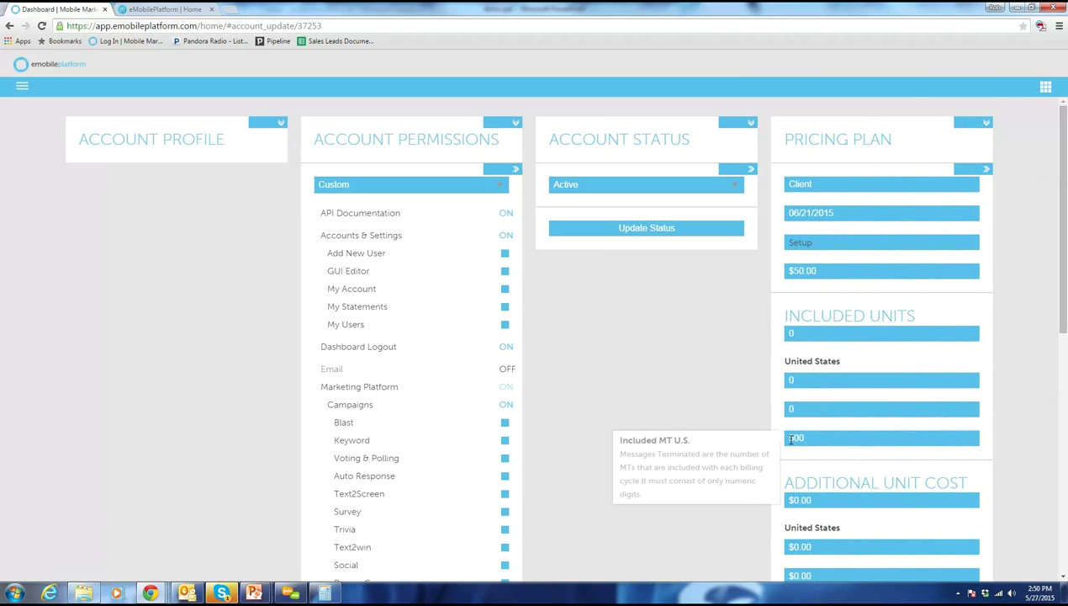
text(1)
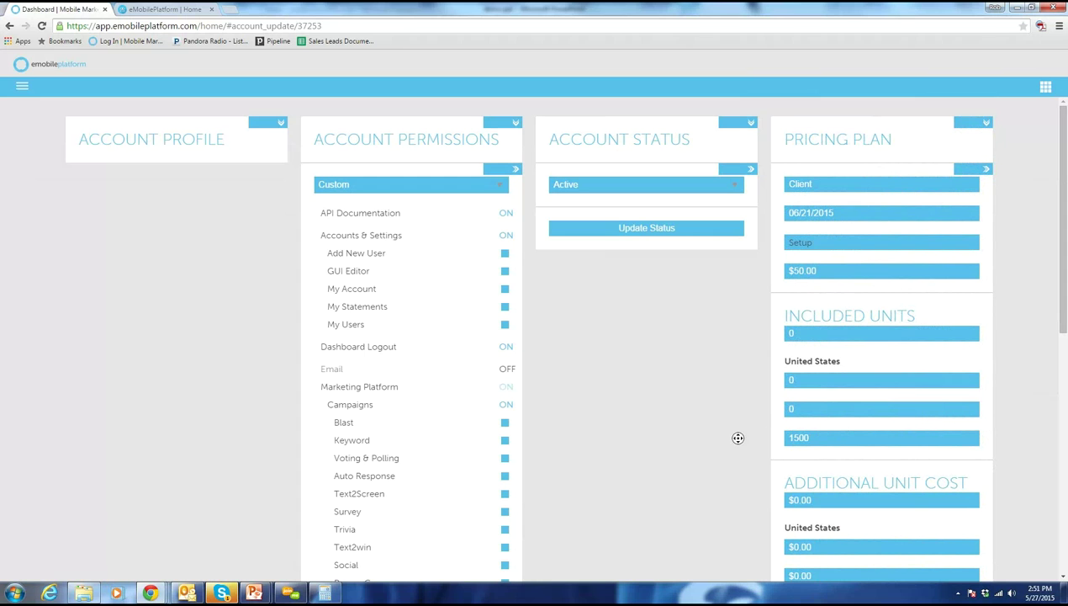
scroll(732, 504, down, 10)
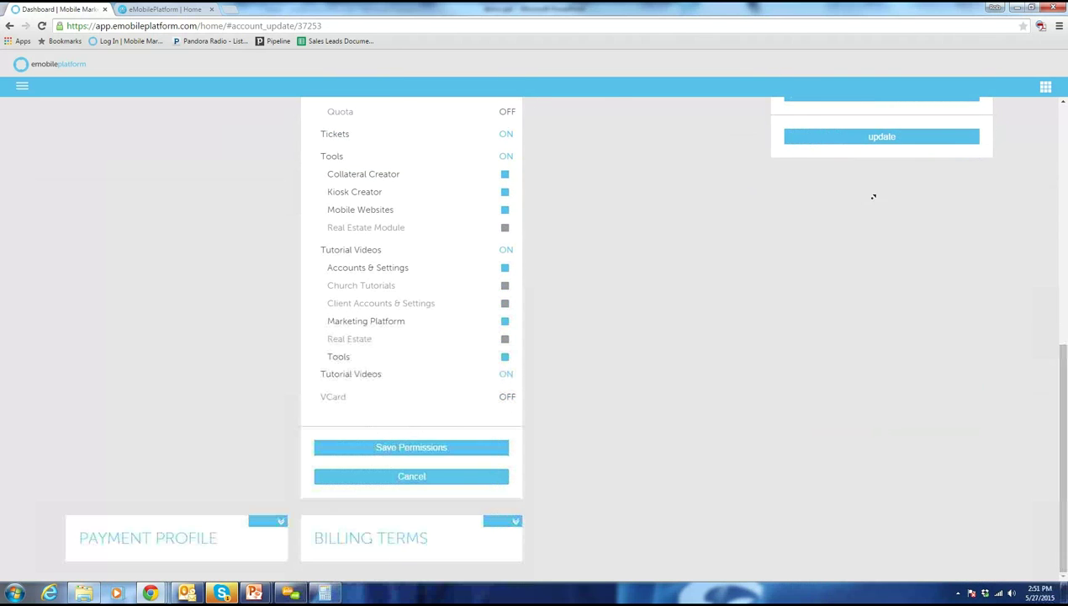
scroll(872, 198, up, 10)
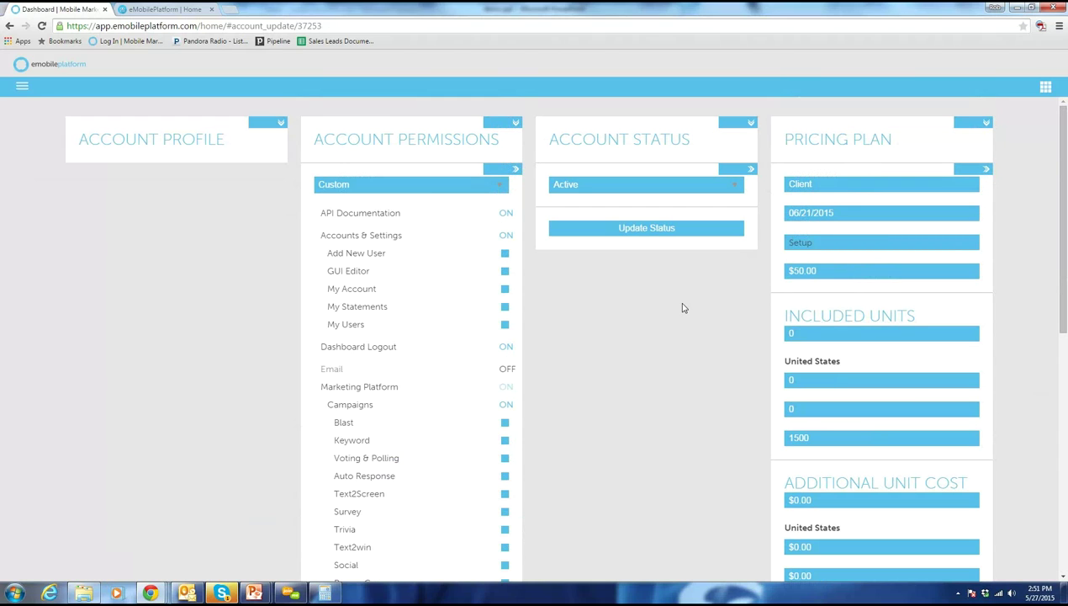
Bring up the charge confirmation for the 2donate client in the accounts list and dismiss it without authorizing payment.
click(1046, 91)
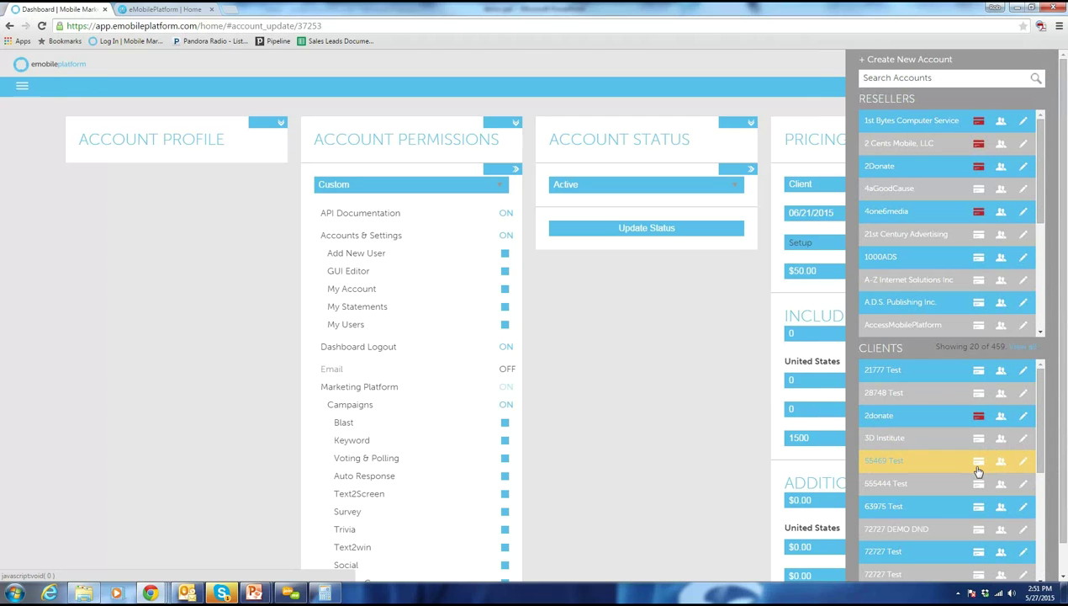
click(978, 418)
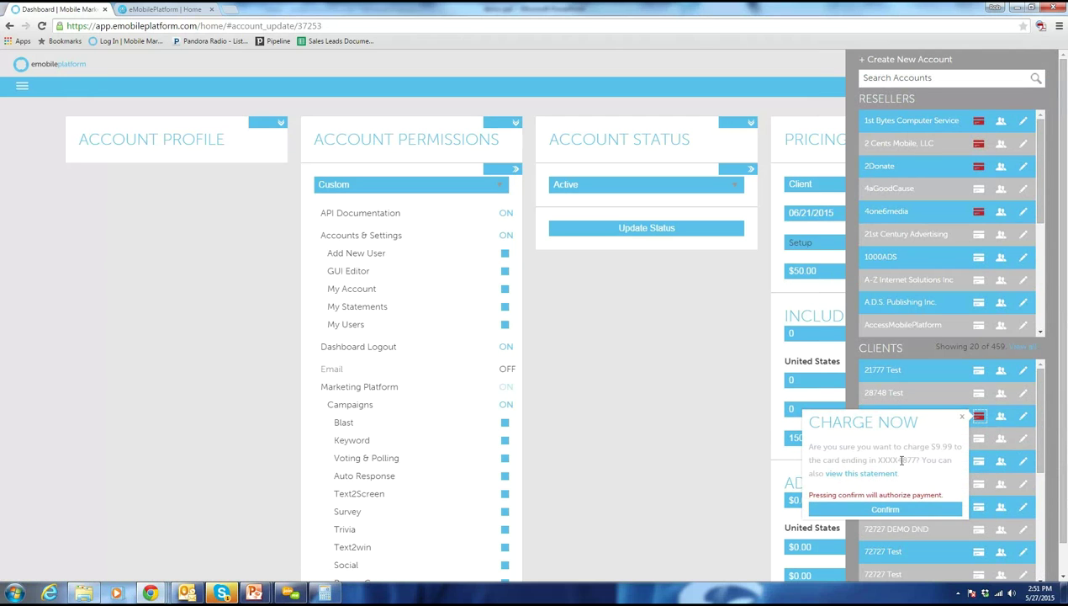
click(885, 509)
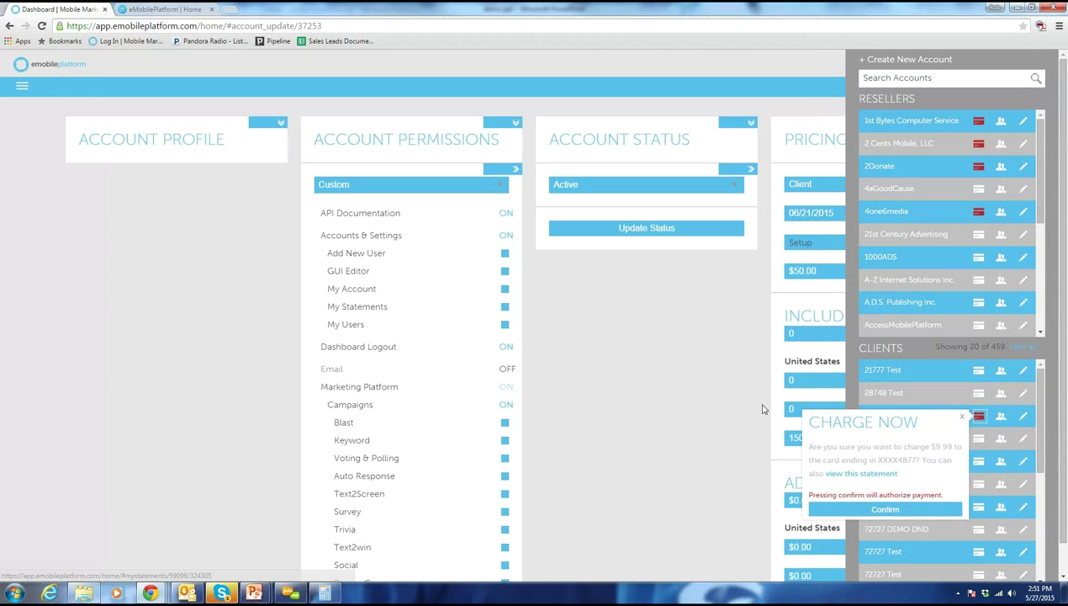
click(731, 397)
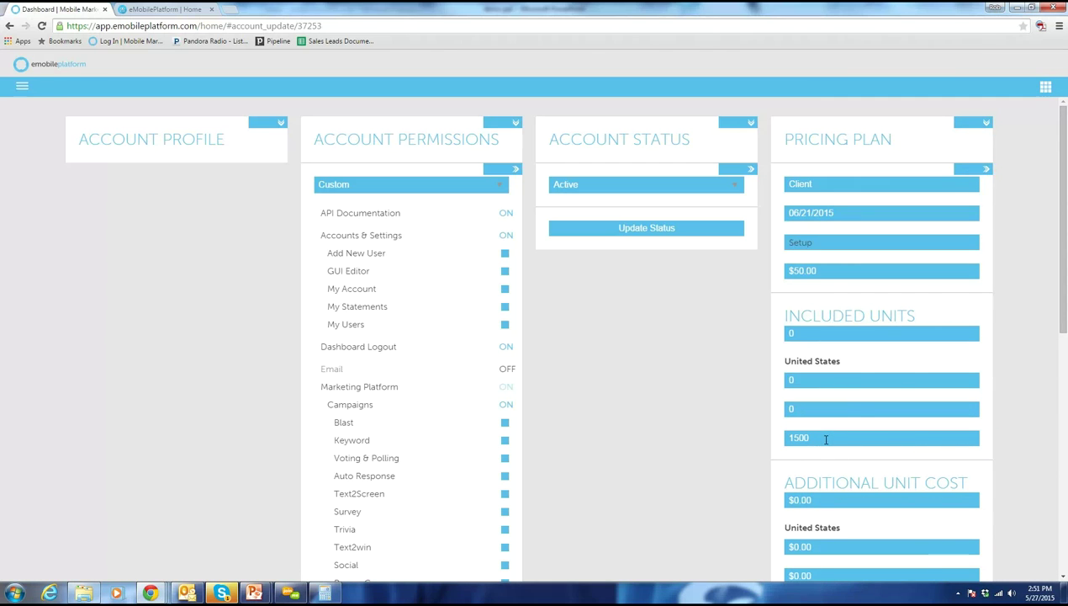
drag(826, 438, 739, 436)
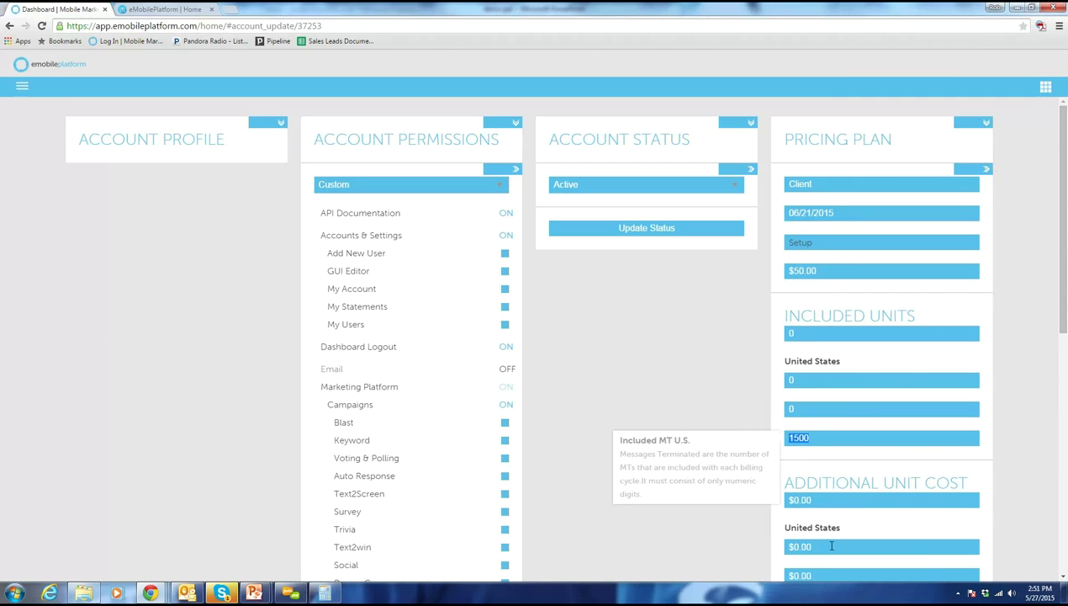
click(734, 387)
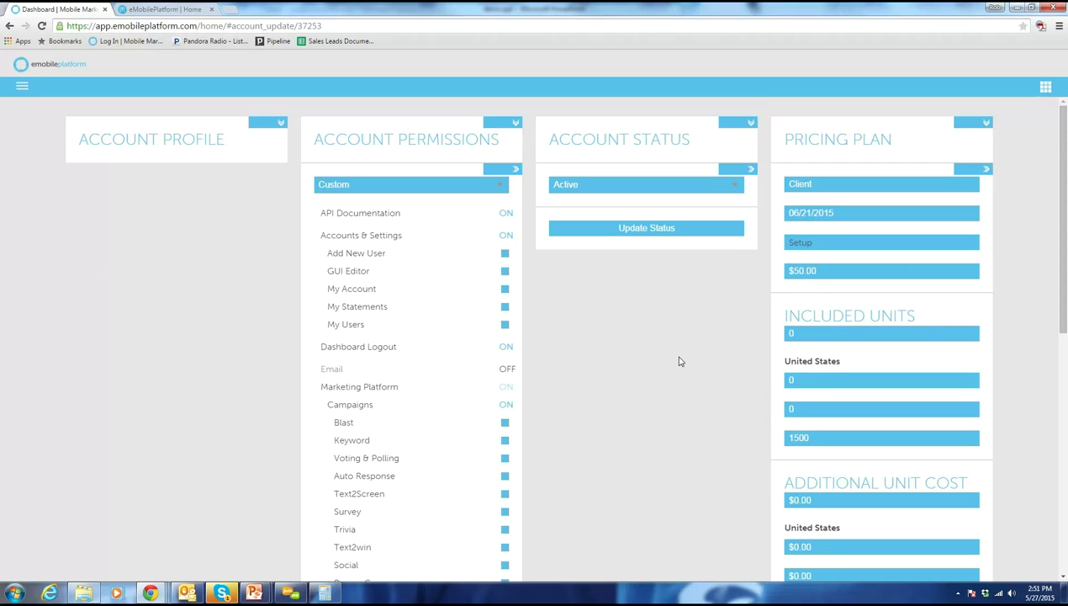
Reopen the accounts list and look through its clients and resellers.
click(1044, 88)
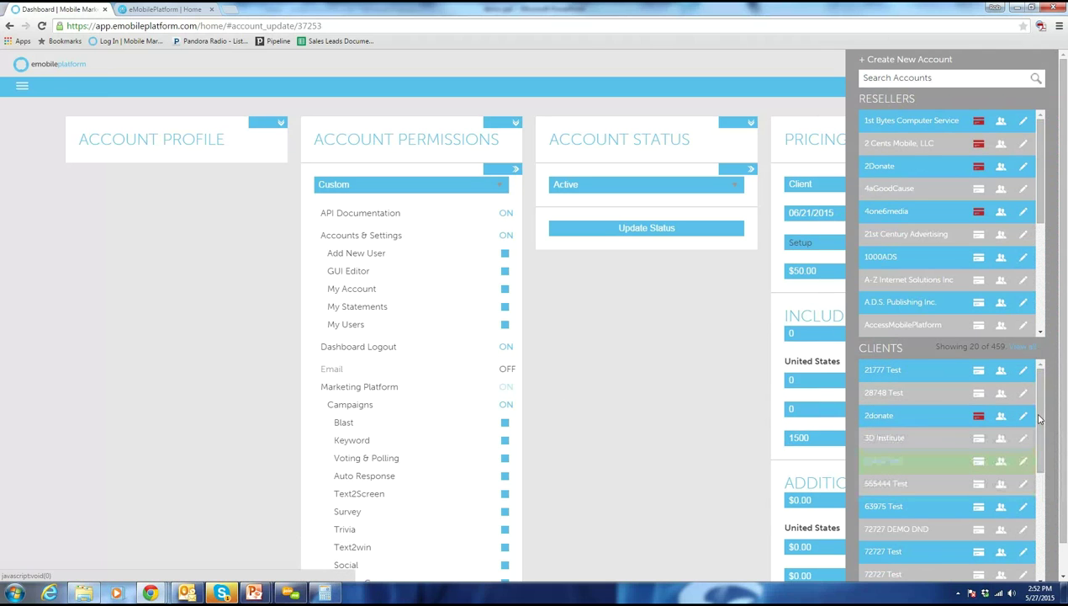
scroll(1024, 530, down, 3)
scroll(1025, 535, down, 1)
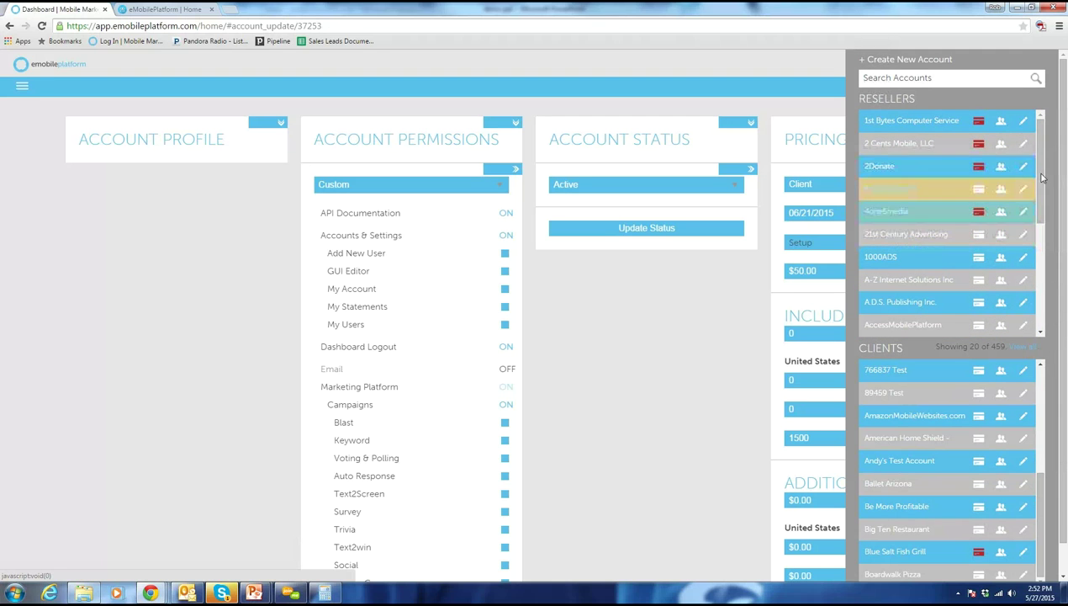
drag(1042, 196, 1042, 238)
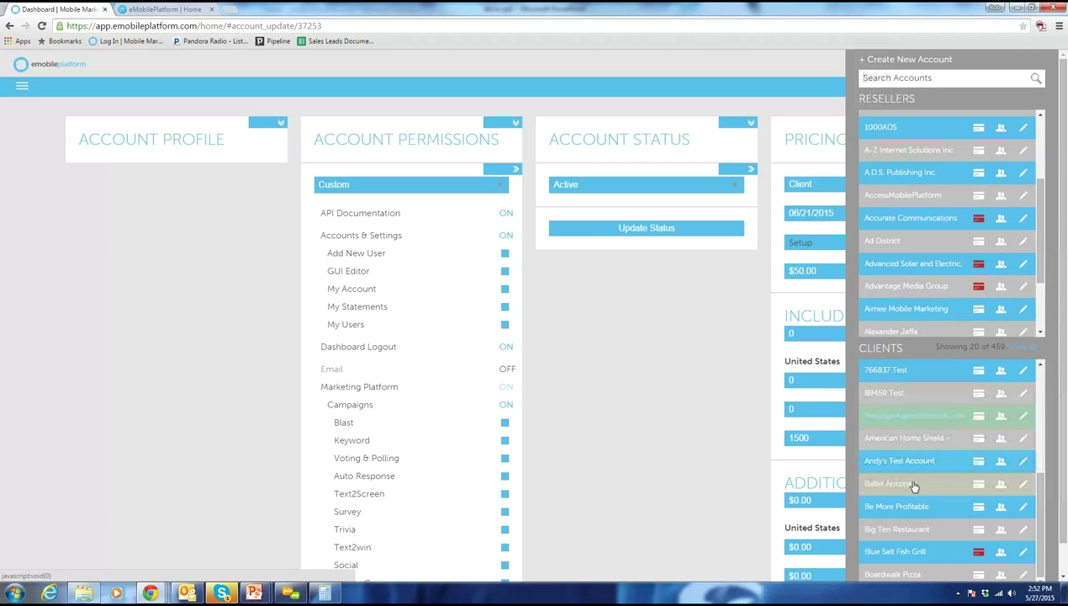
Check the accounts held under individual resellers, including AccessMobilePlatform and Ad District, and close the accounts list.
click(890, 286)
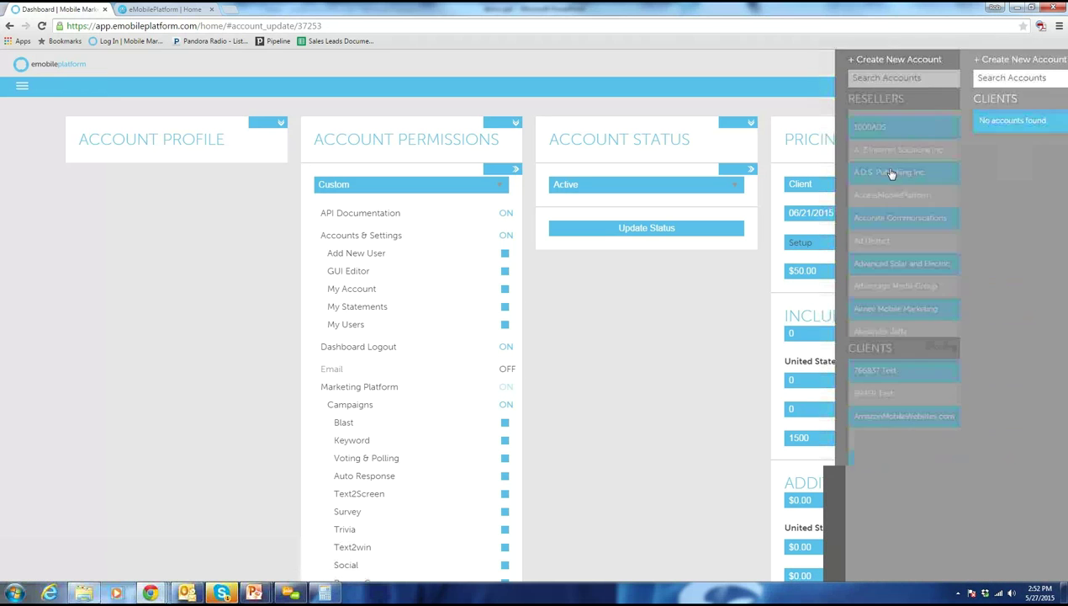
click(896, 201)
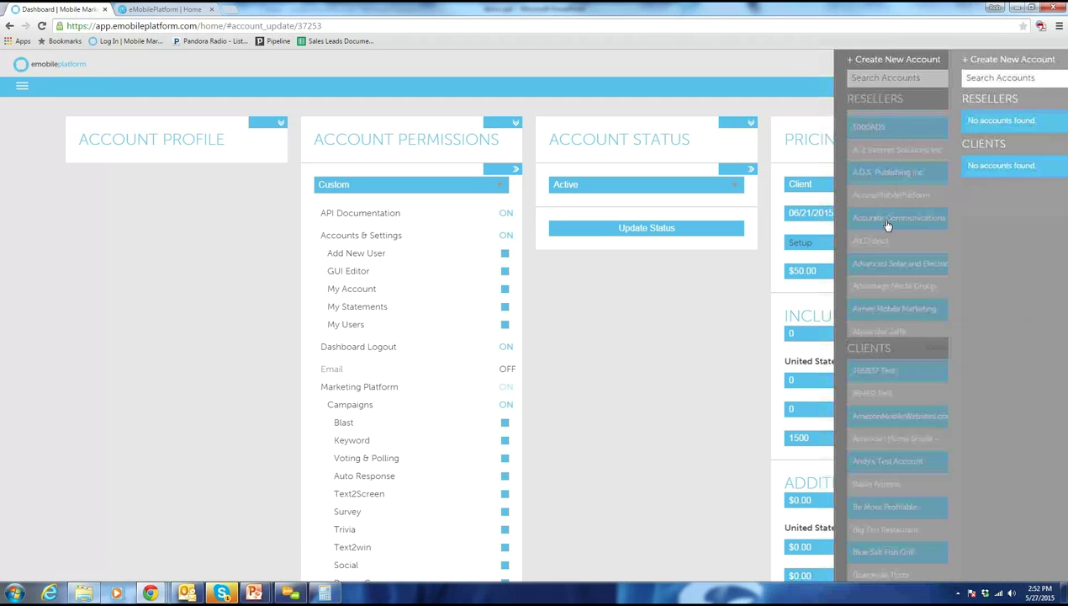
click(888, 223)
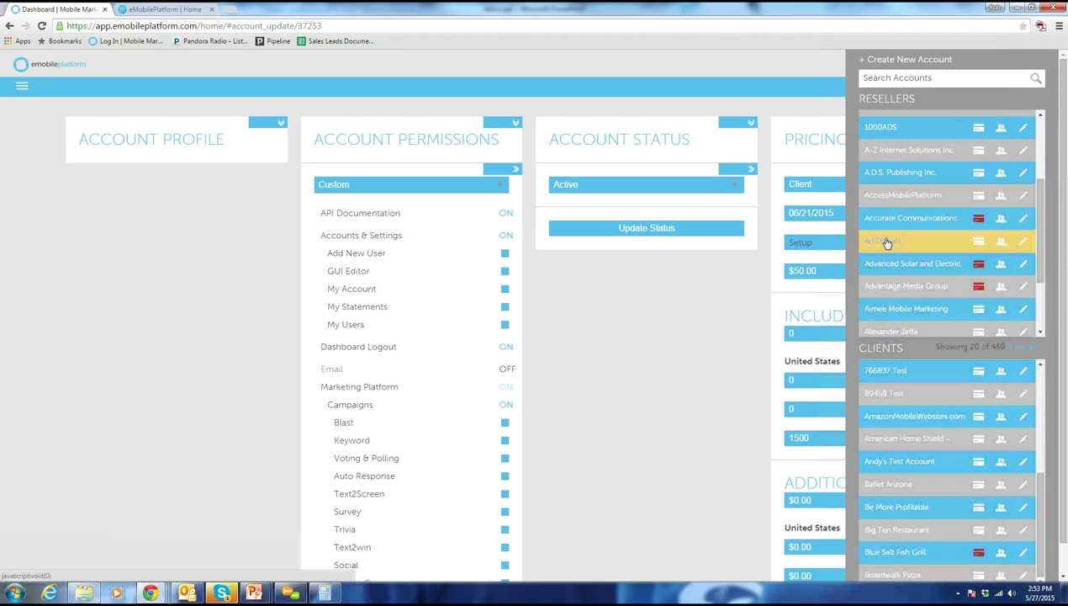
click(887, 242)
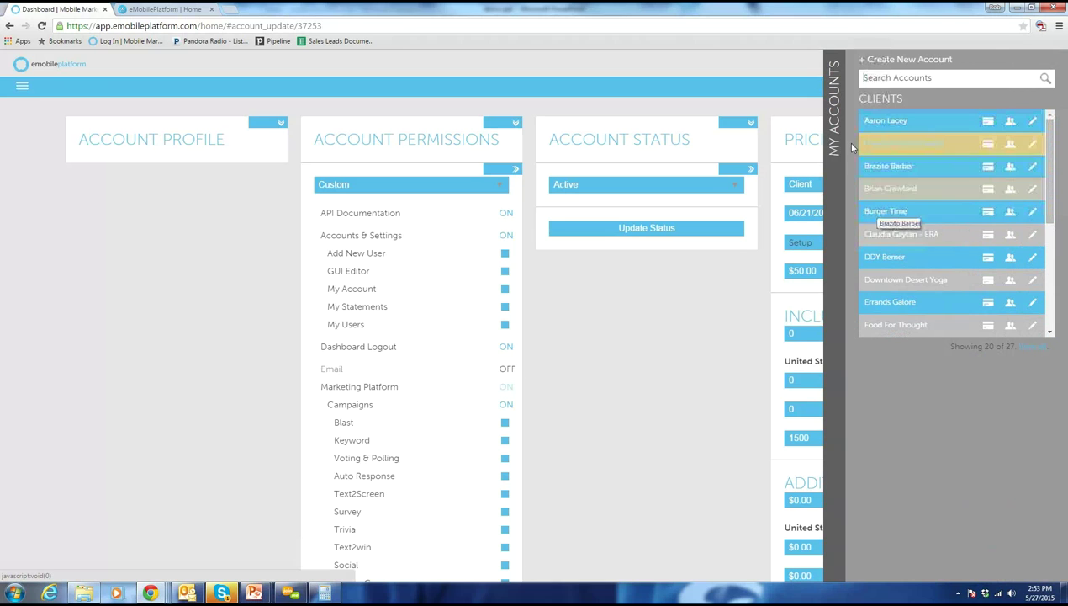
click(824, 196)
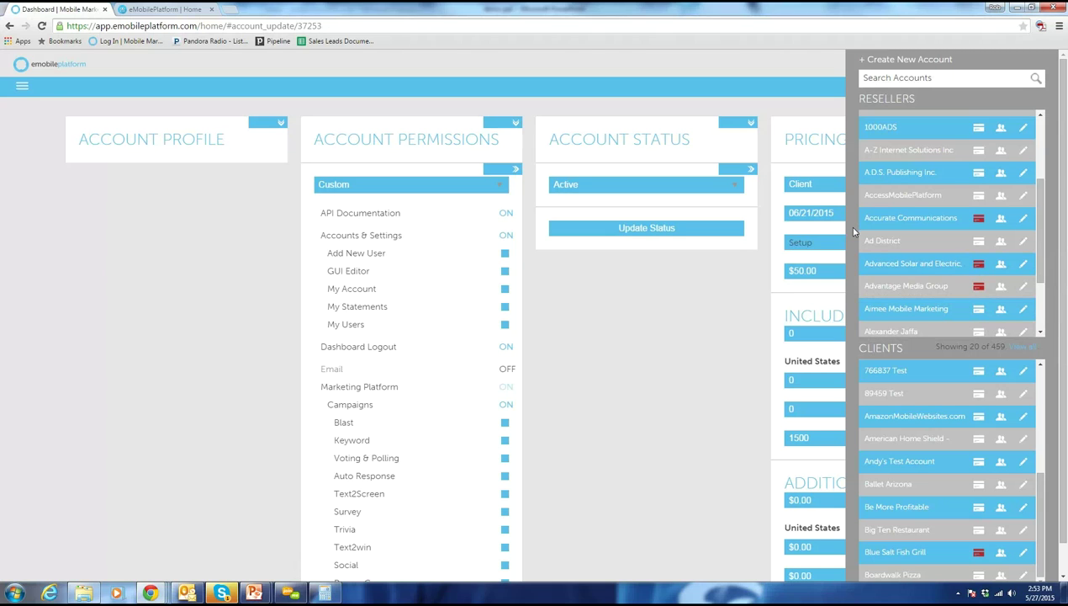
click(611, 391)
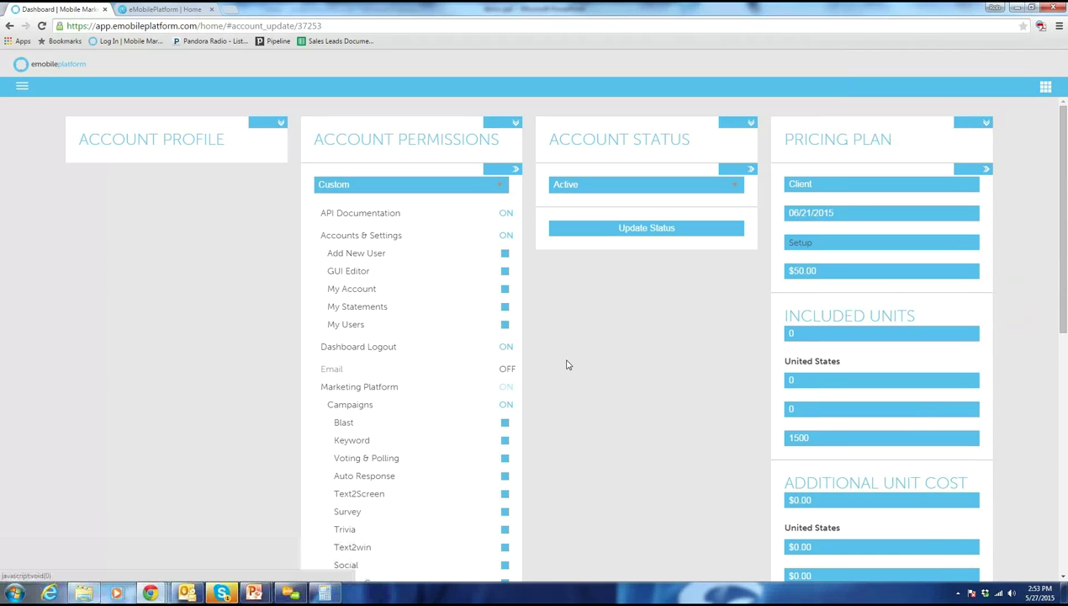
Enable the Real Estate Module under the Tools permissions of the client account.
scroll(555, 441, down, 1)
scroll(556, 443, down, 8)
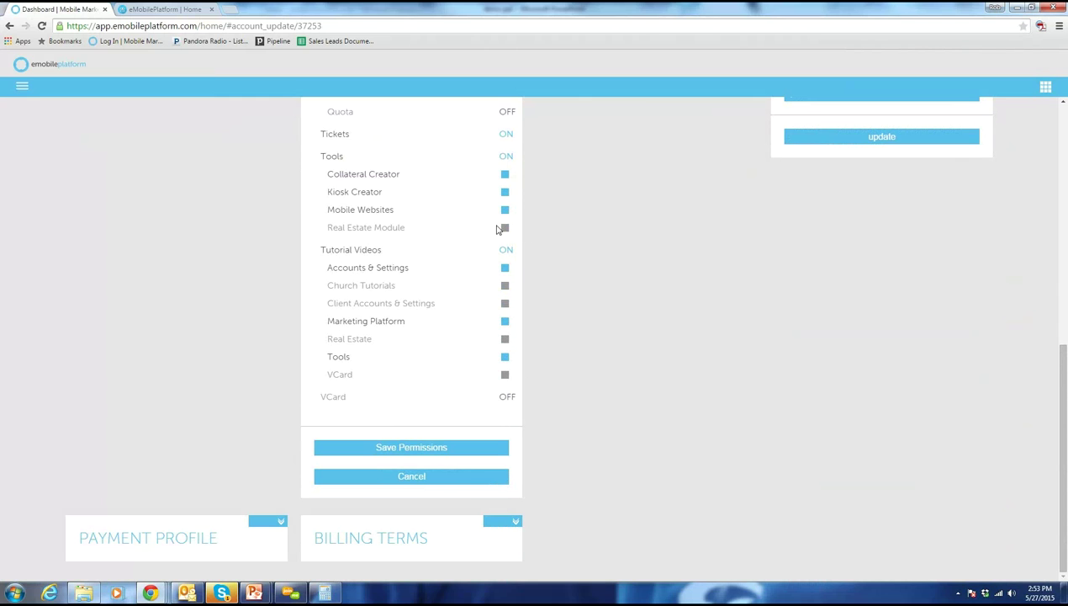
click(504, 229)
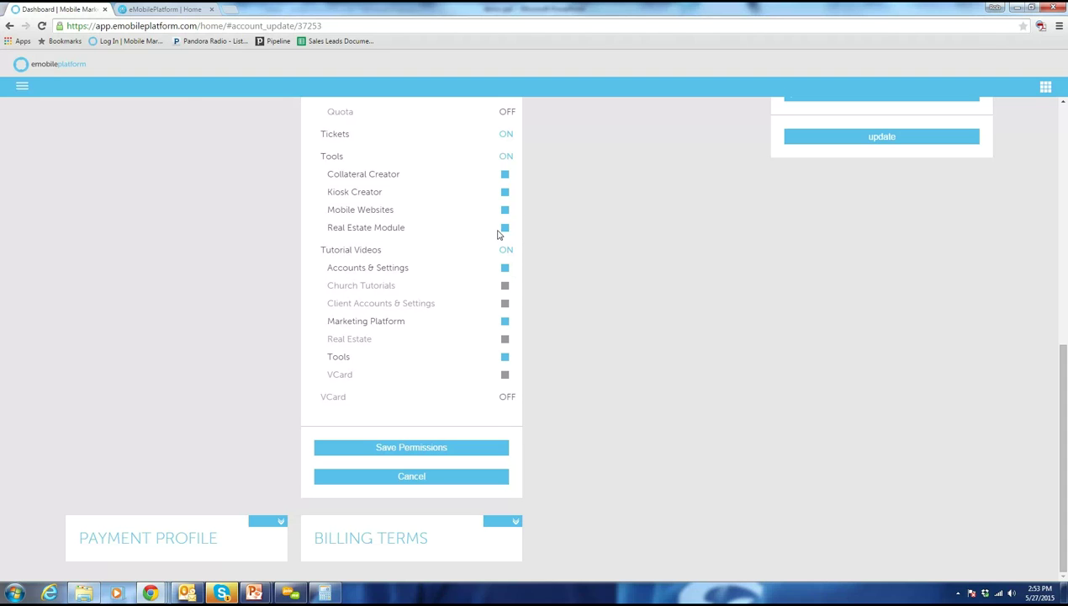
Examine the entries offered under Tools and Reseller Content in the platform's main navigation.
click(22, 88)
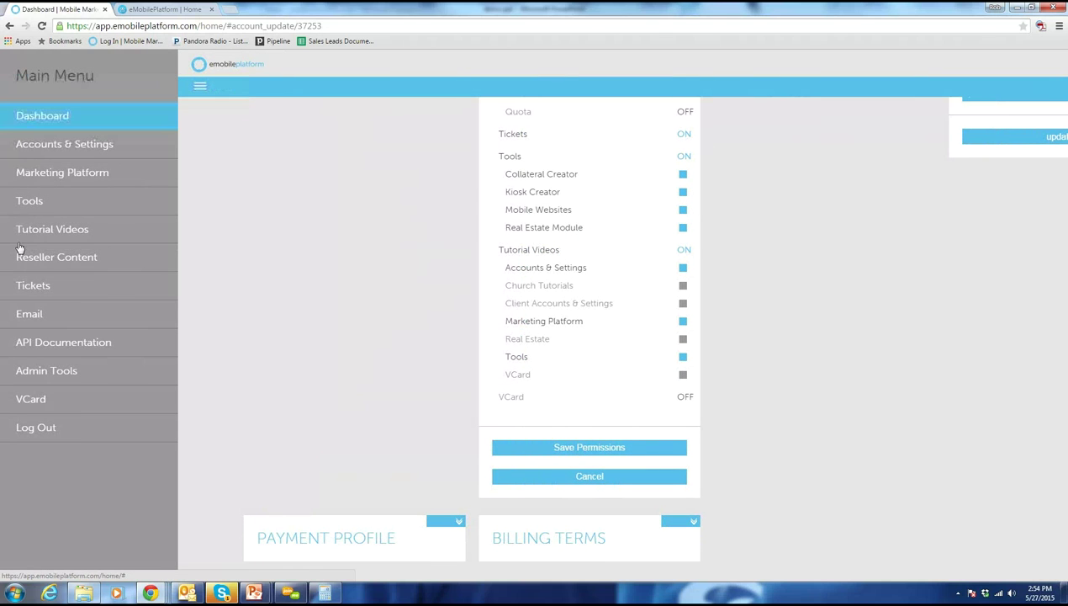
click(59, 205)
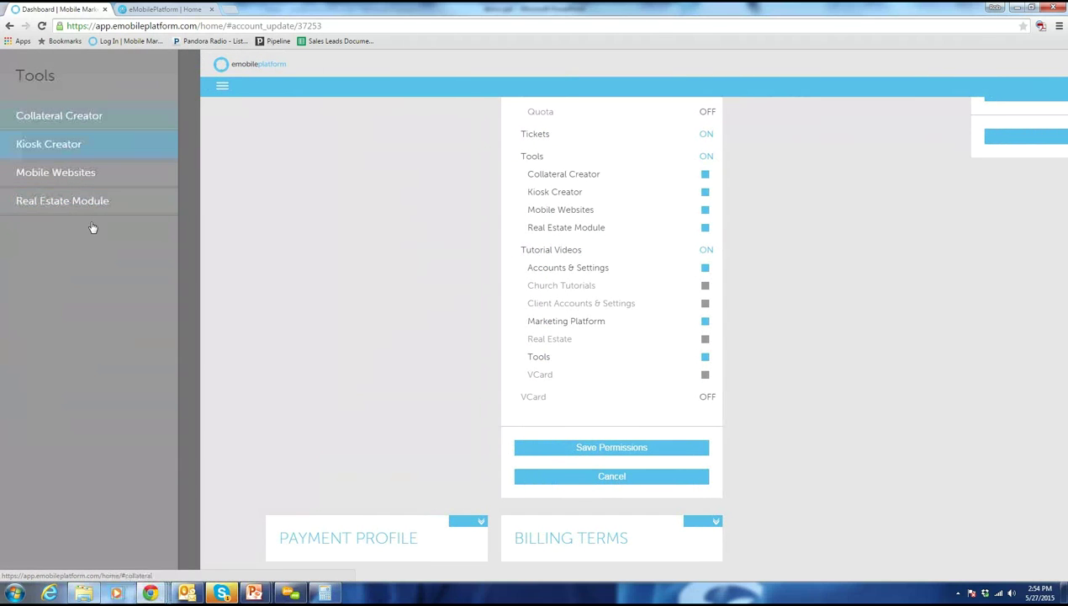
click(183, 231)
click(24, 257)
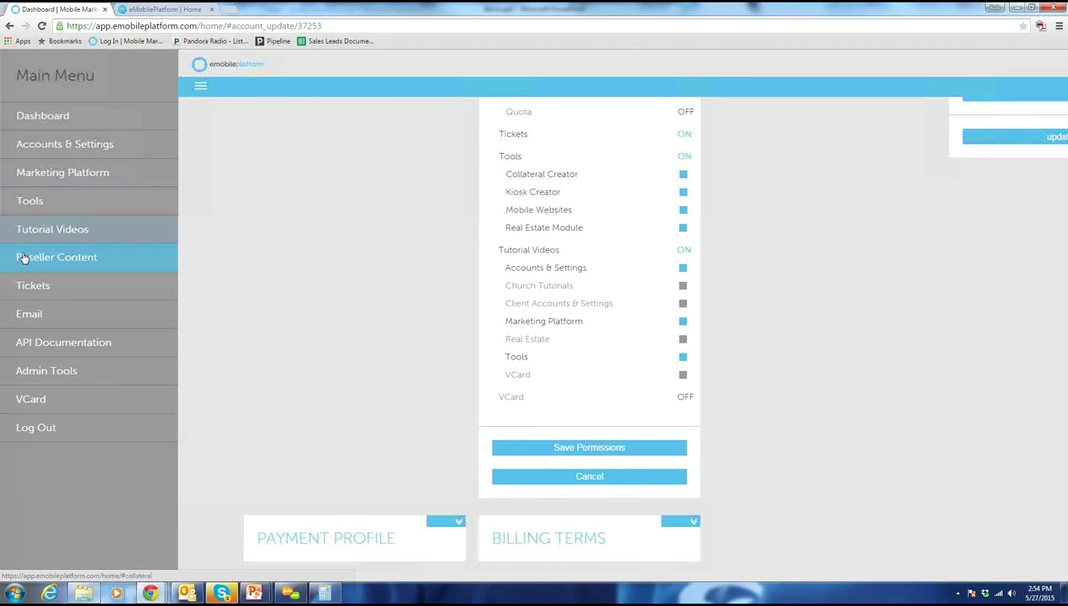
click(187, 228)
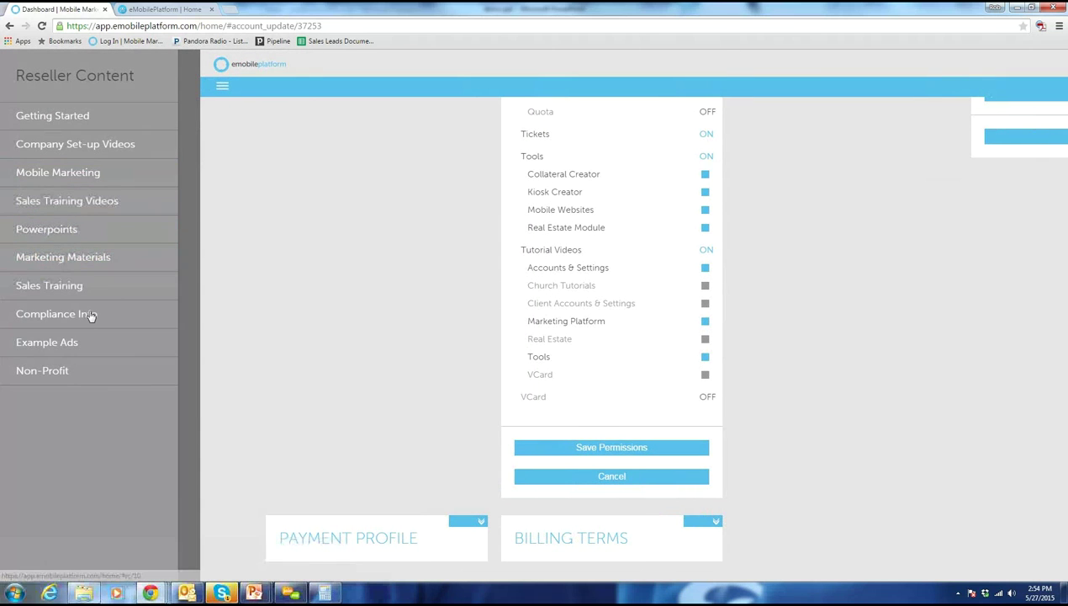
Leave the Reseller Content entries and close the platform's main navigation to return to the account's permissions.
click(59, 286)
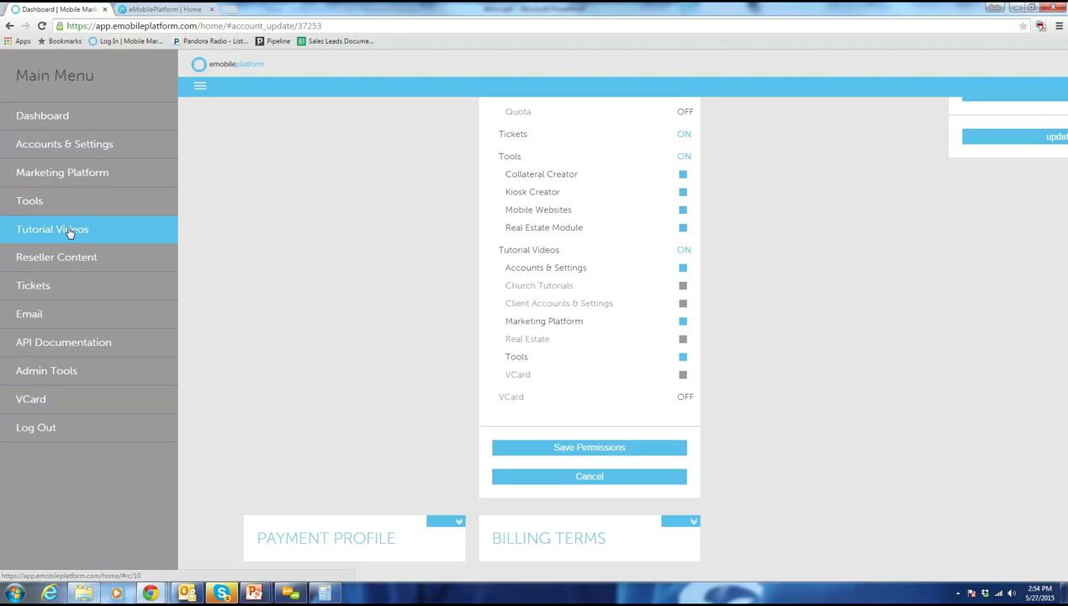
click(353, 188)
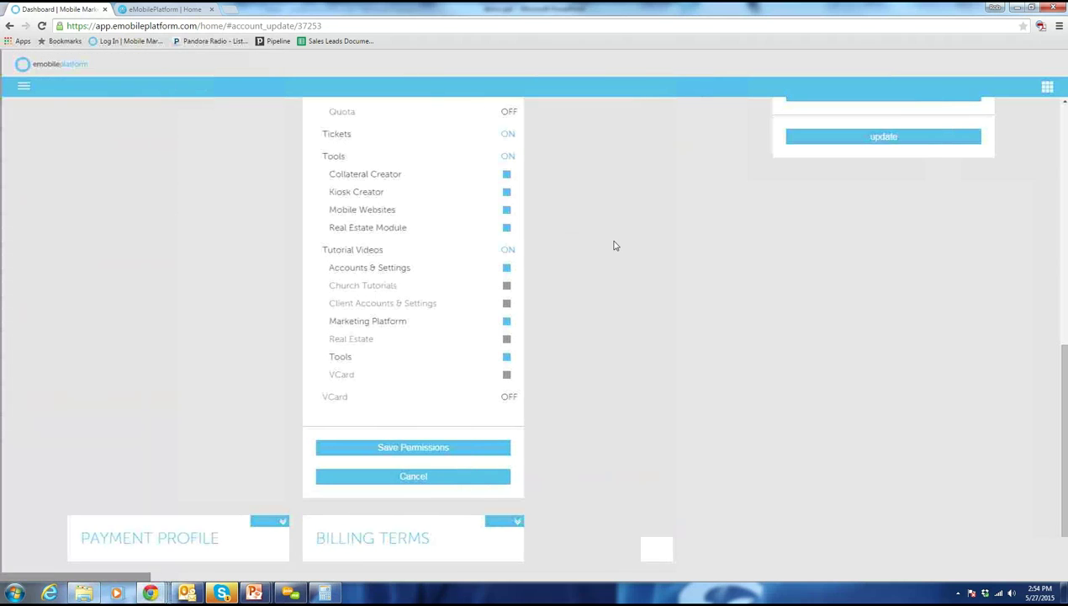
scroll(614, 296, up, 1)
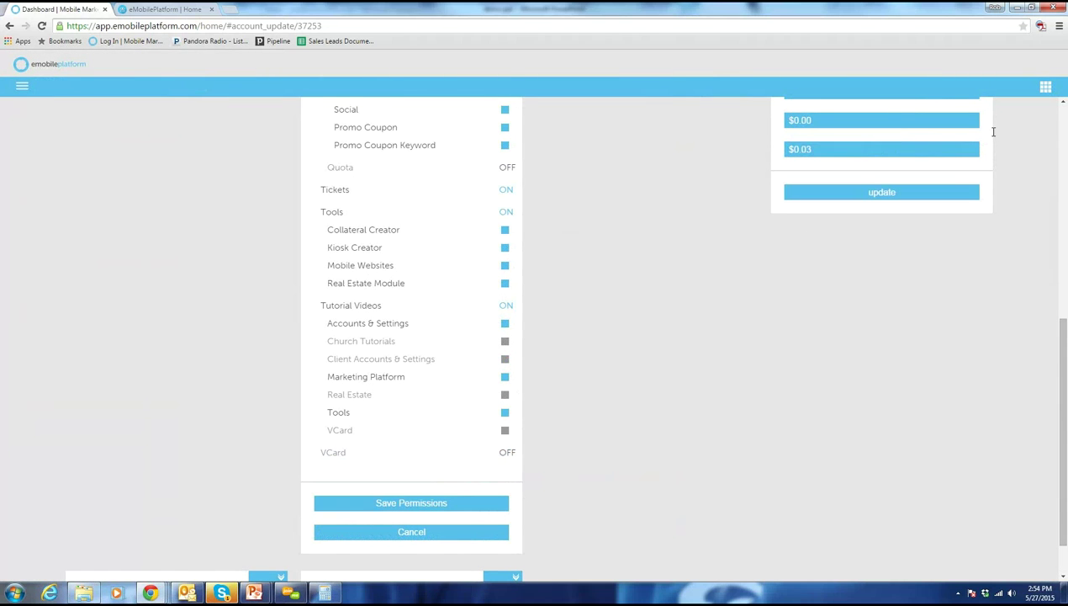
Open the accounts list, review the Resellers section, and close the list.
click(1045, 86)
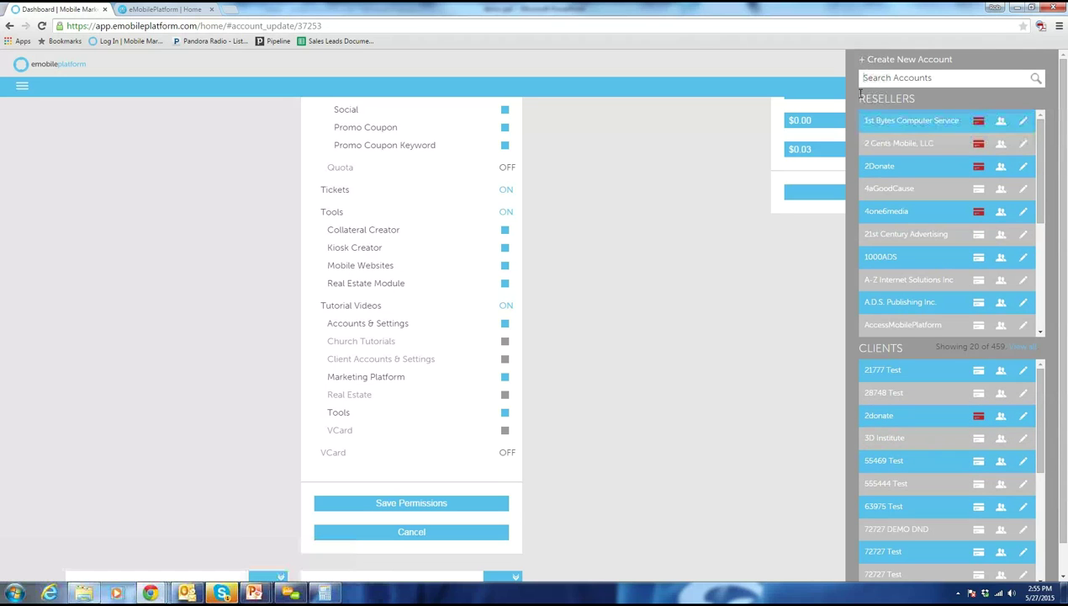
drag(858, 94, 922, 97)
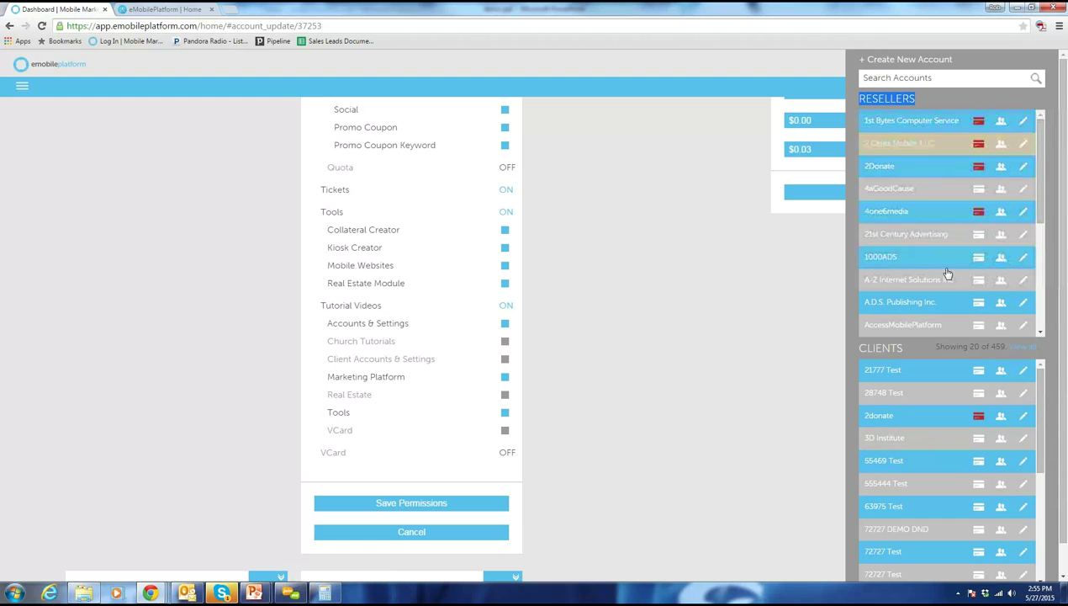
click(925, 212)
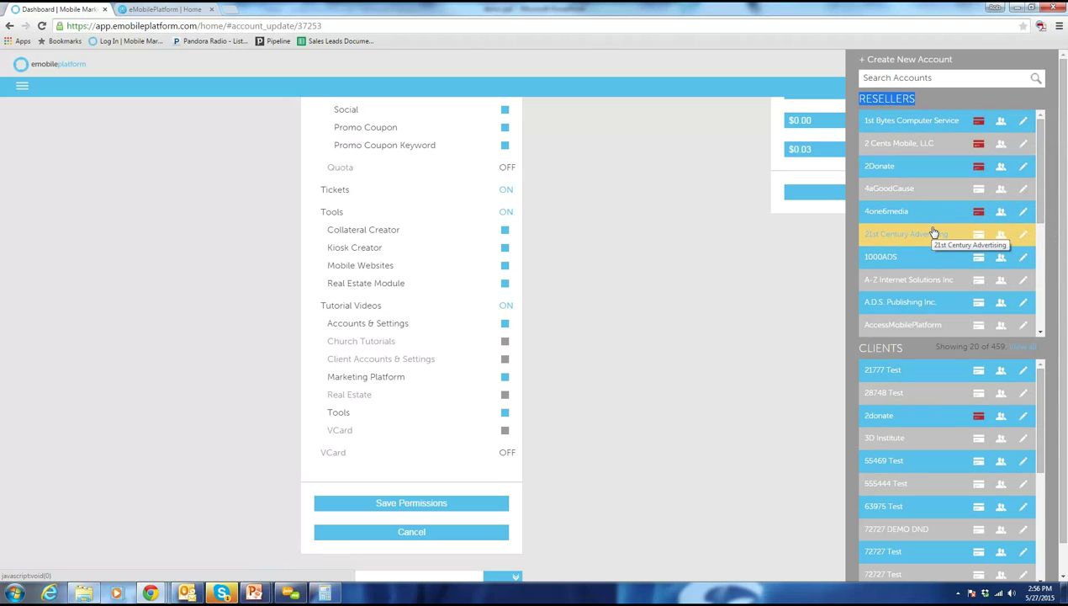
click(698, 289)
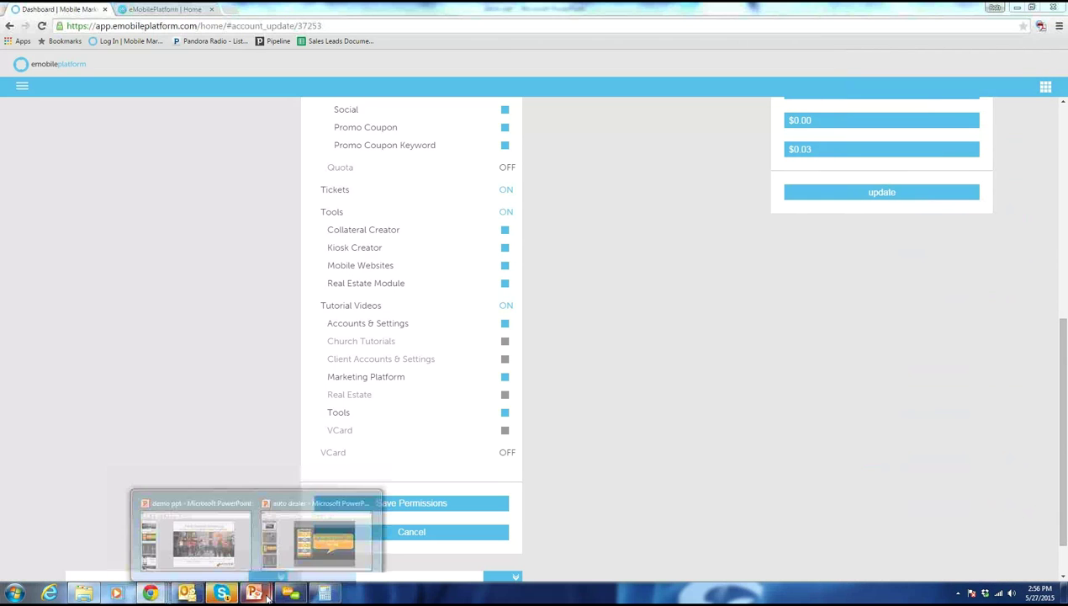
Switch to the demo ppt presentation in PowerPoint and insert a new slide after the Multi-Channel Marketing title slide.
click(273, 553)
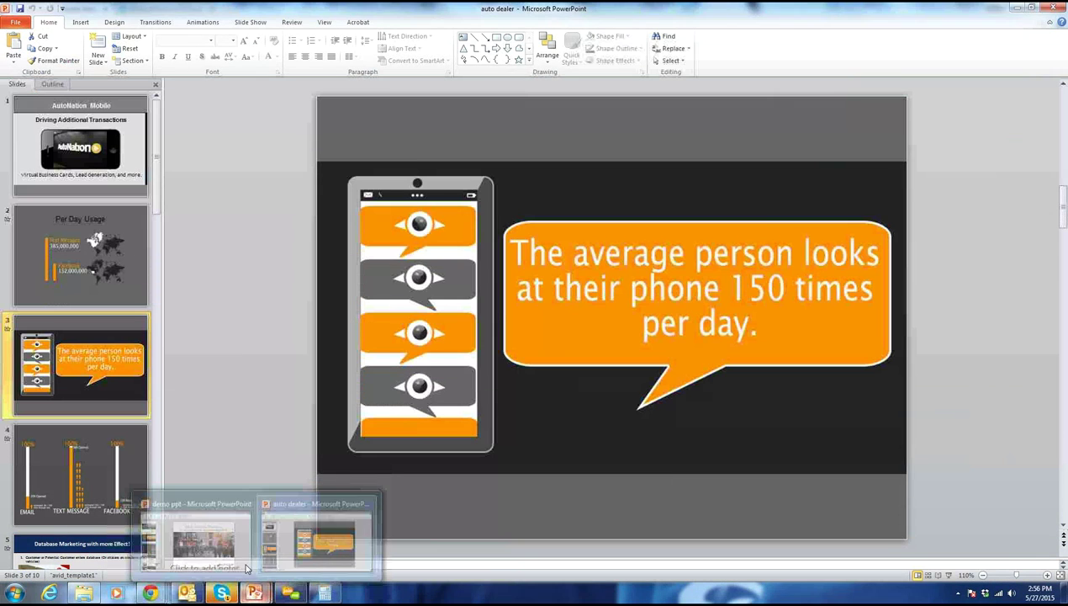
click(227, 536)
right_click(60, 175)
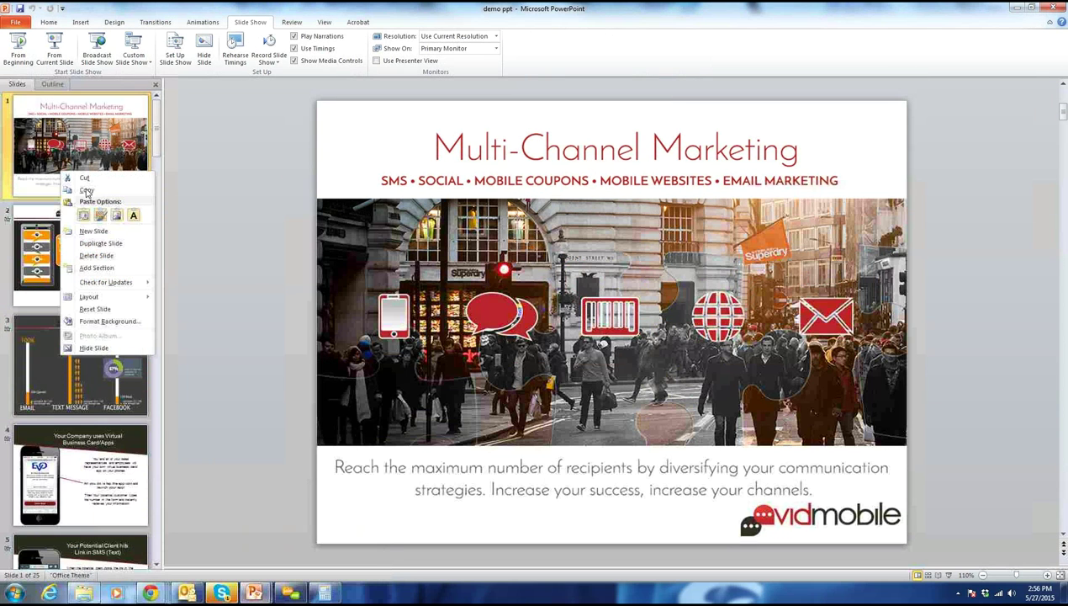
click(92, 230)
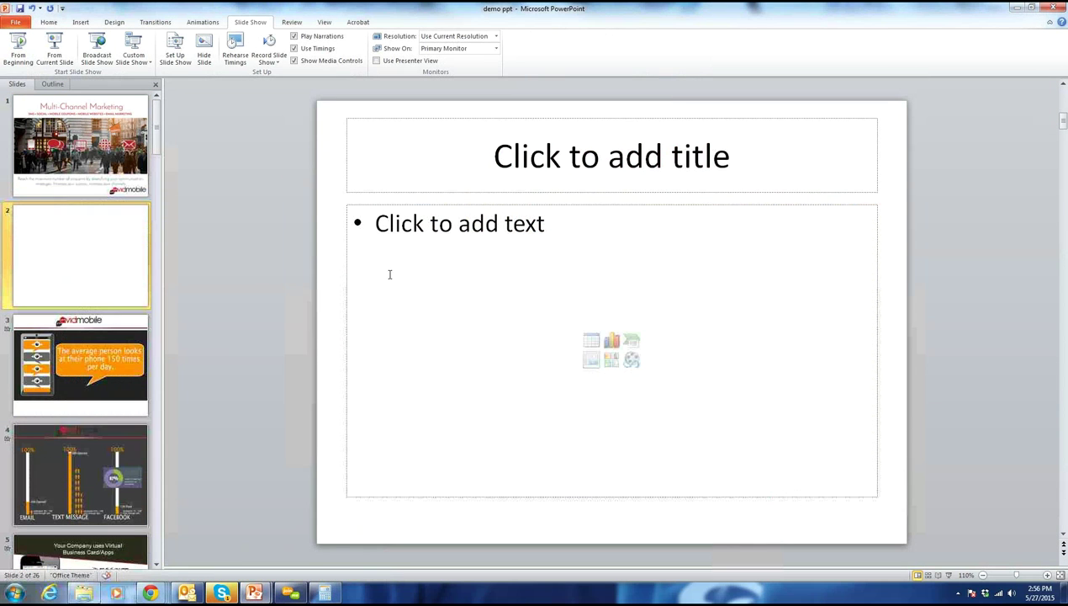
Delete the content and title placeholders from the new slide 2 to leave it blank.
click(432, 205)
key(Delete)
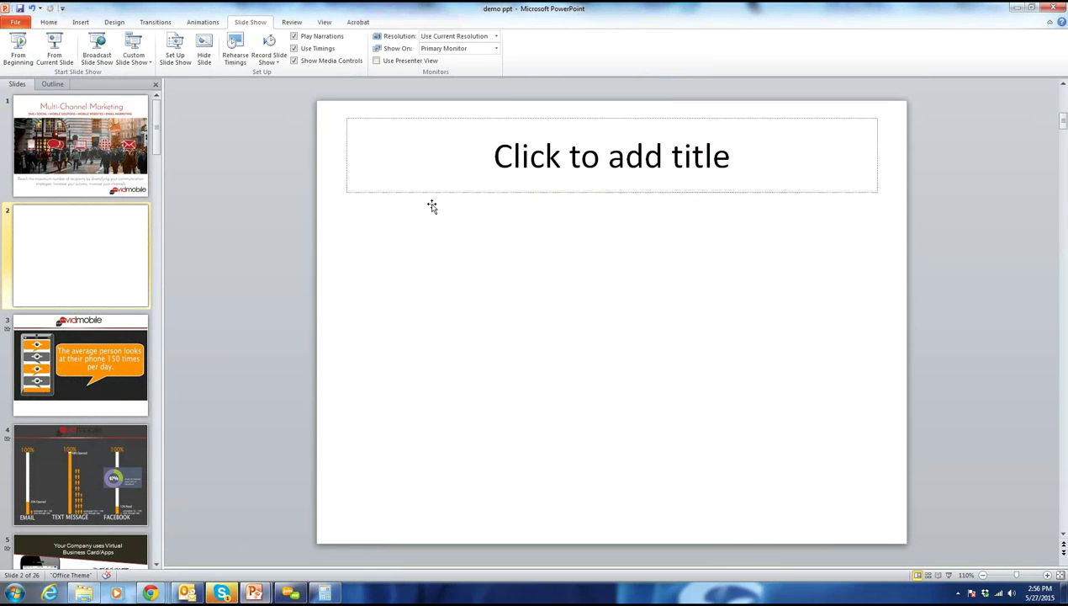
click(393, 195)
key(Delete)
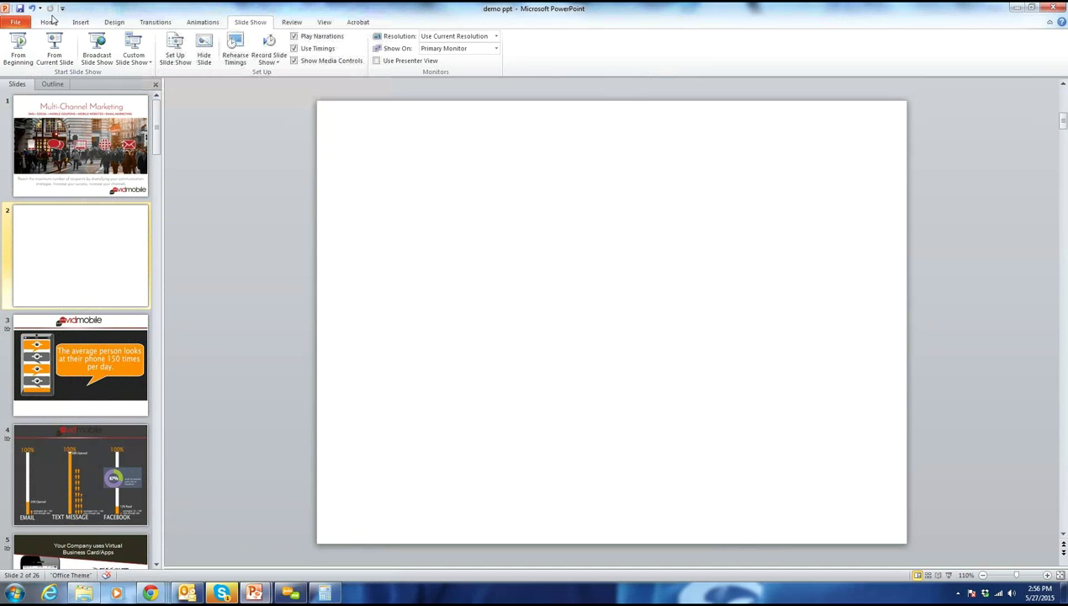
Draw a rectangle in the middle of slide 2 and label it "Reseller (you)".
click(50, 21)
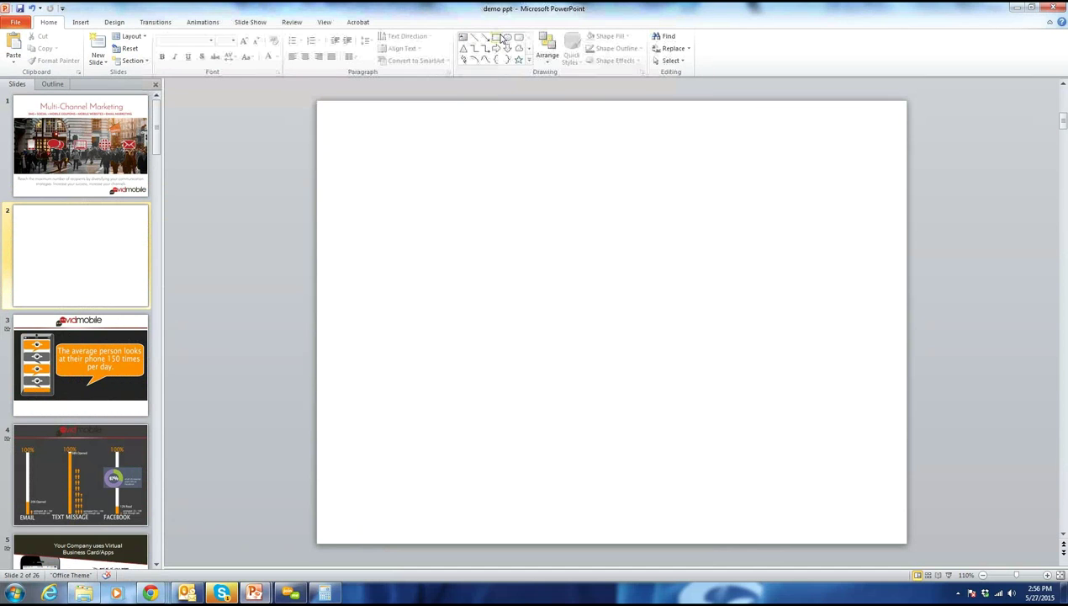
click(496, 39)
drag(558, 273, 676, 342)
text(reseller )
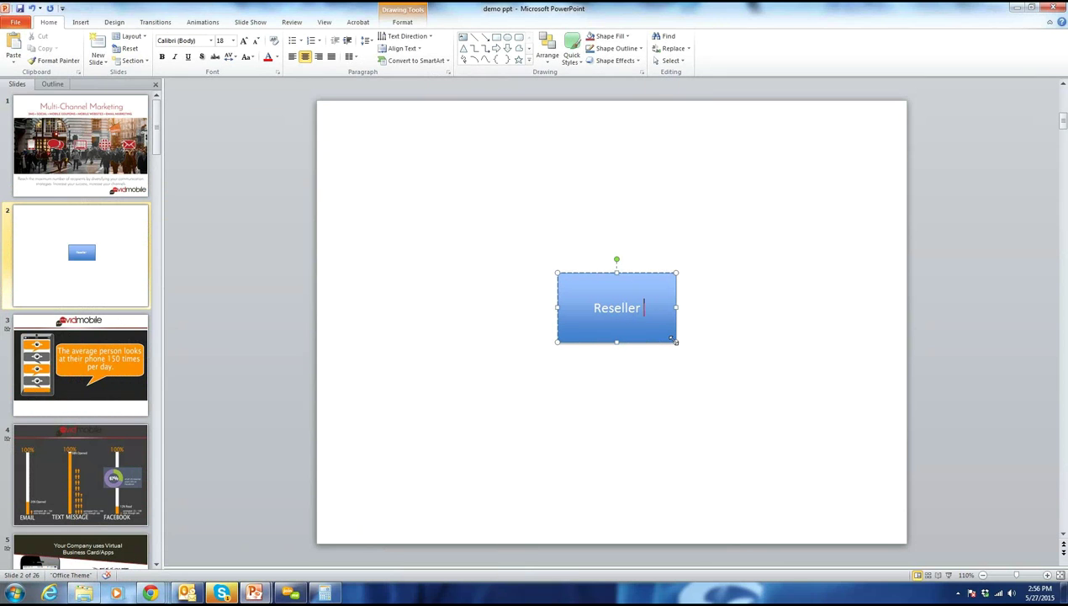
text((you))
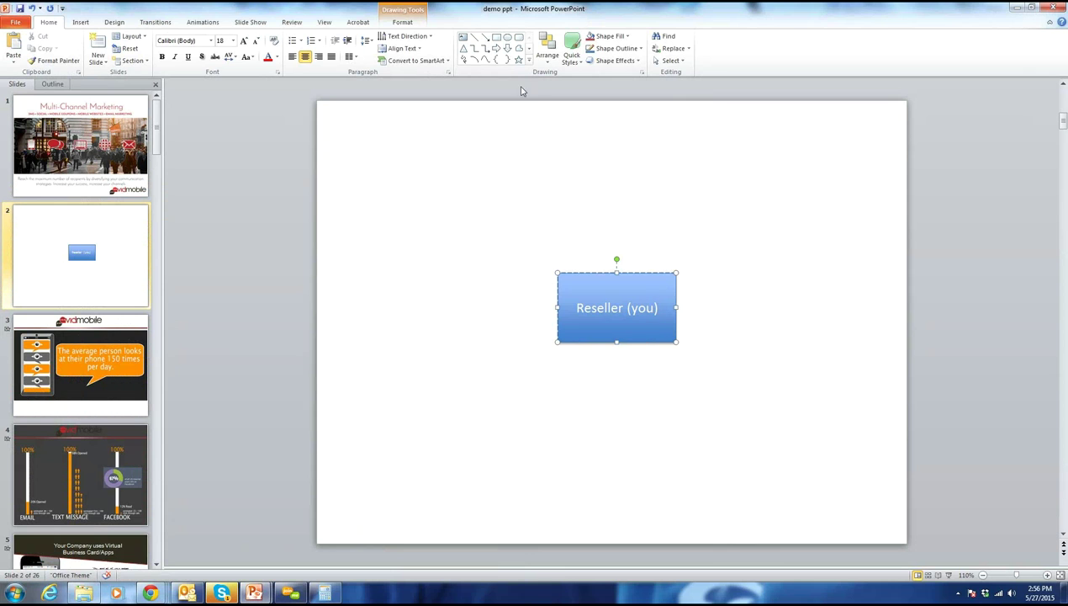
Draw two arrows from the lower edge of the "Reseller (you)" box, one down to the left and one nearly straight down.
click(485, 37)
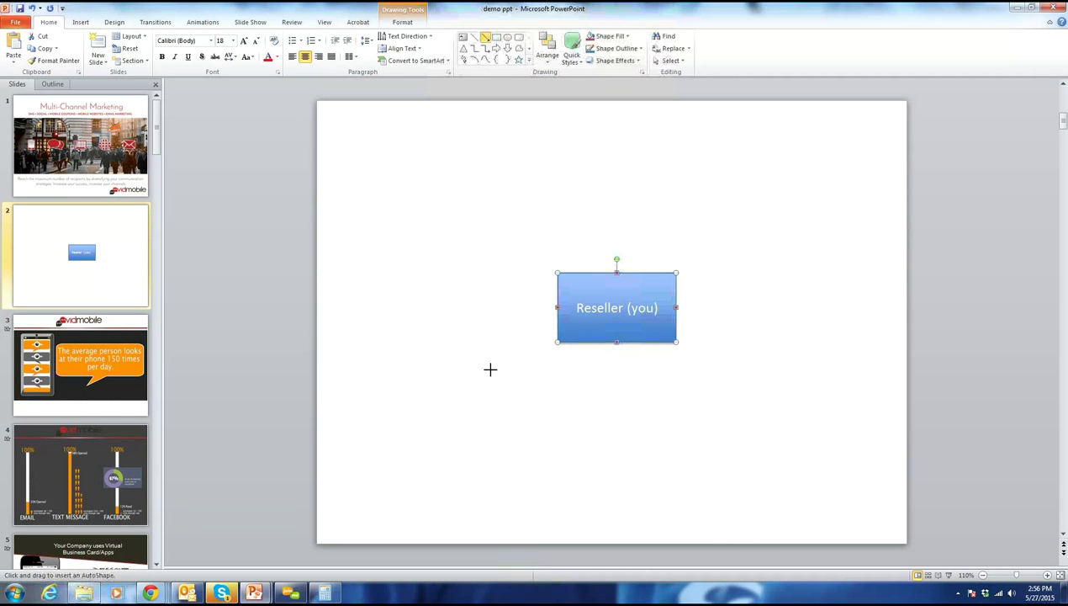
drag(558, 341, 480, 380)
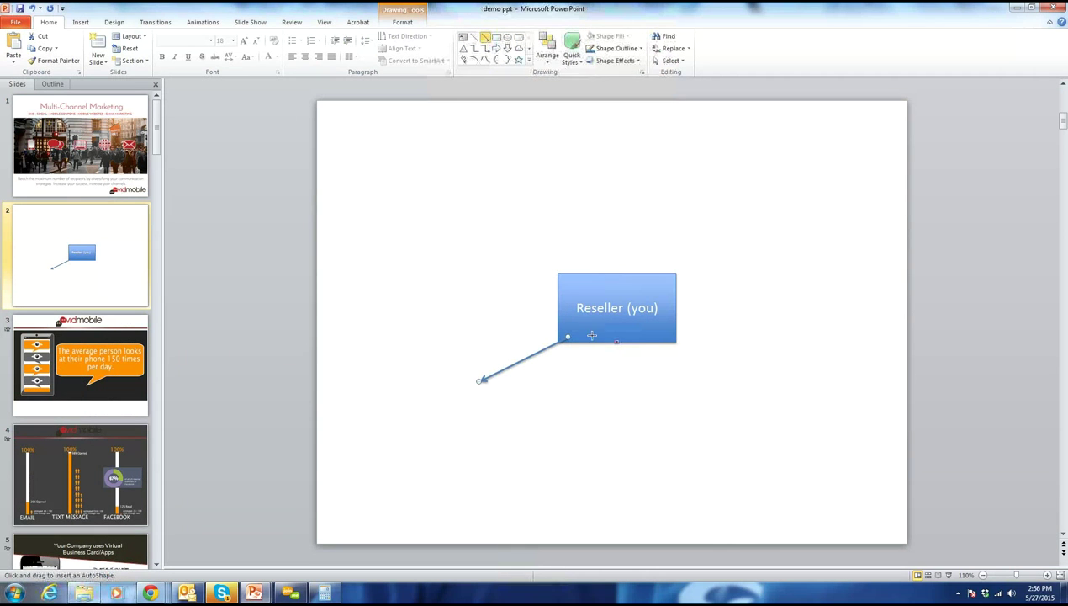
drag(596, 342, 606, 381)
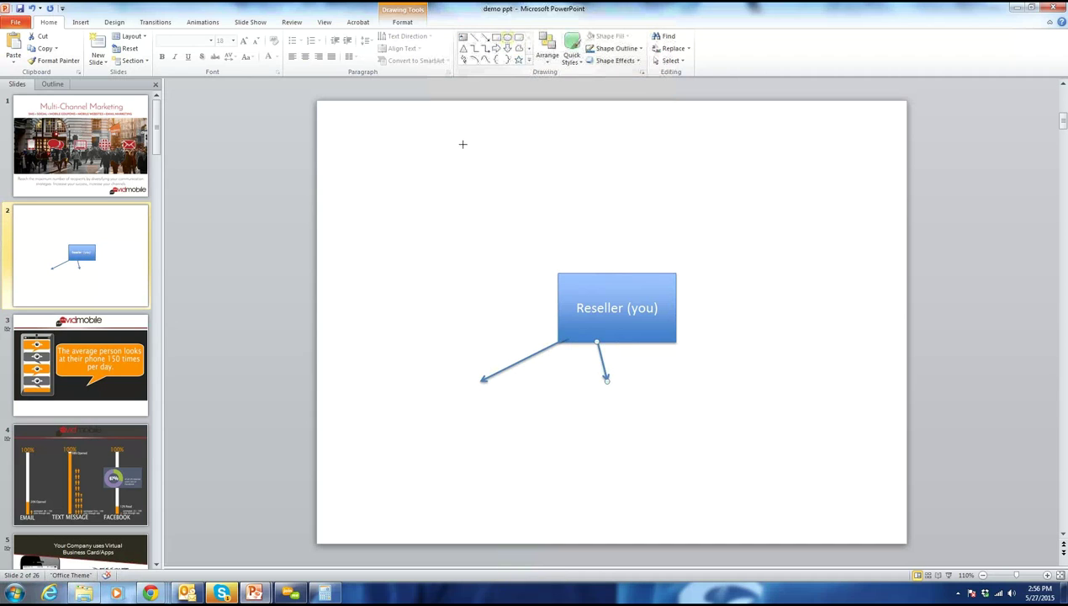
Draw an oval below the left arrow, label it "restaurant", and widen it until the label fits on one line.
drag(405, 376, 503, 499)
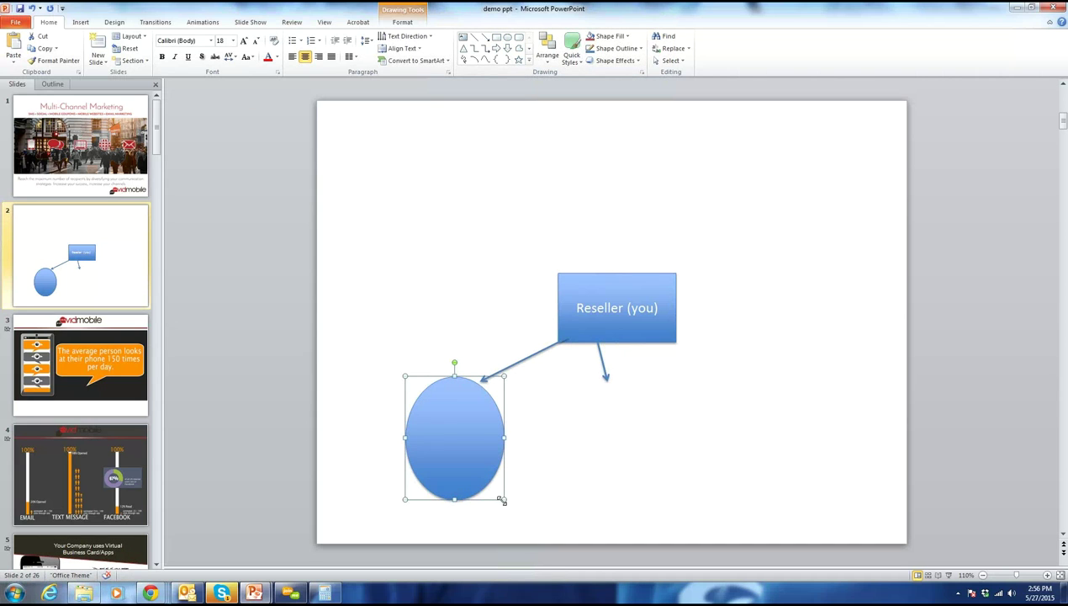
text(restaurant)
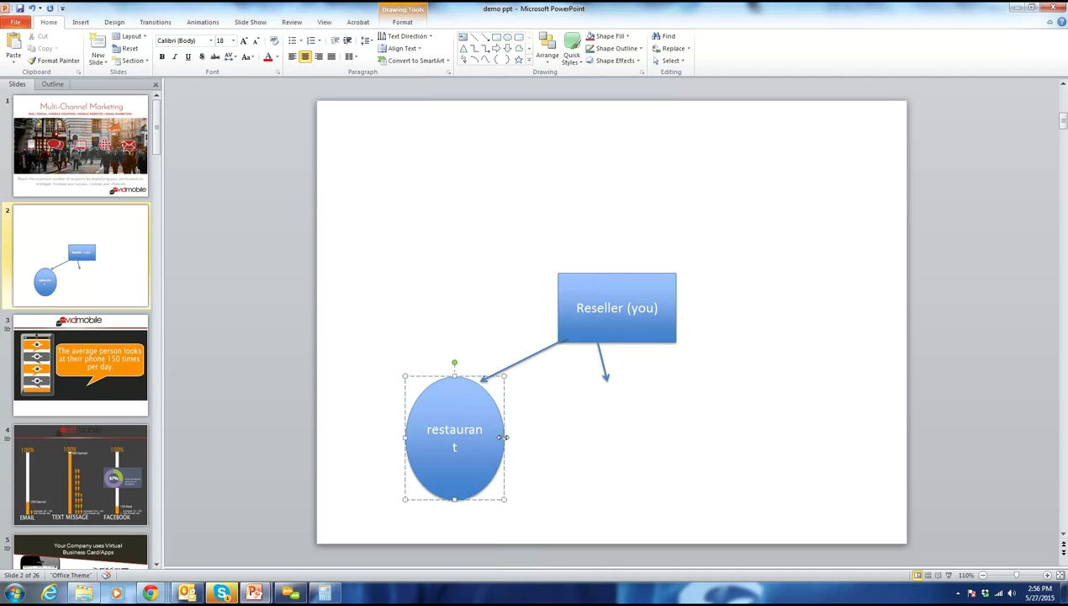
drag(504, 437, 643, 438)
Duplicate the restaurant circle, place the copy under the second arrow, and change its label to "Retailer".
key(ctrl+d)
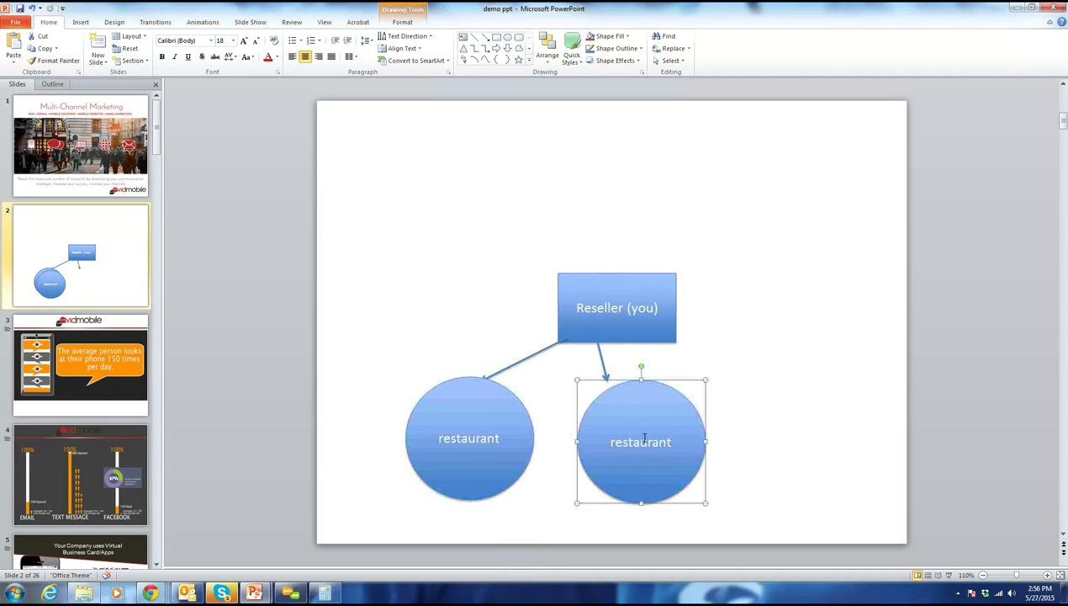
double_click(614, 442)
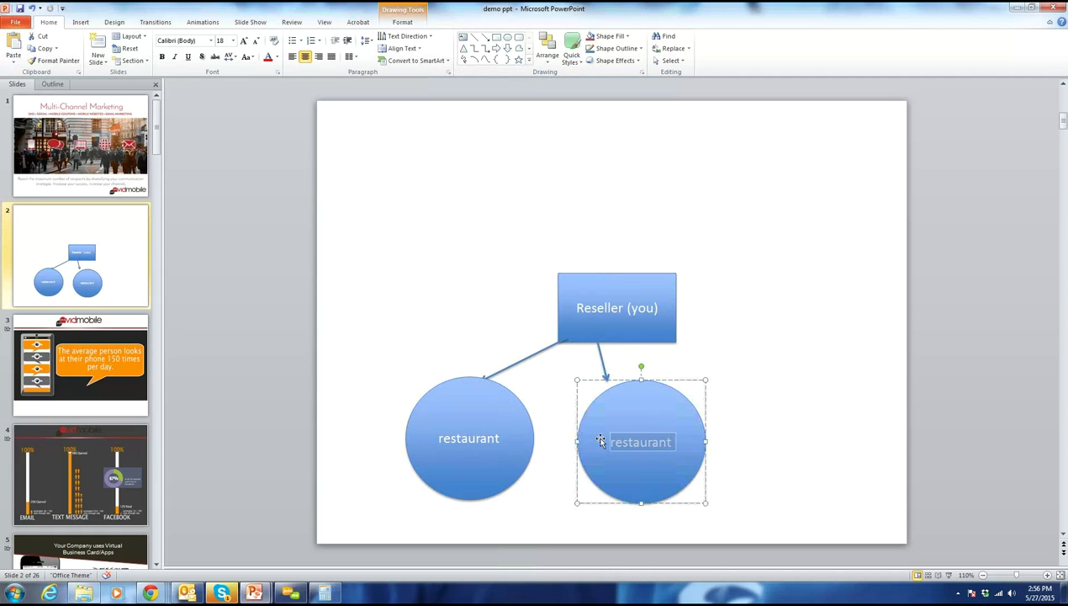
text(retailer)
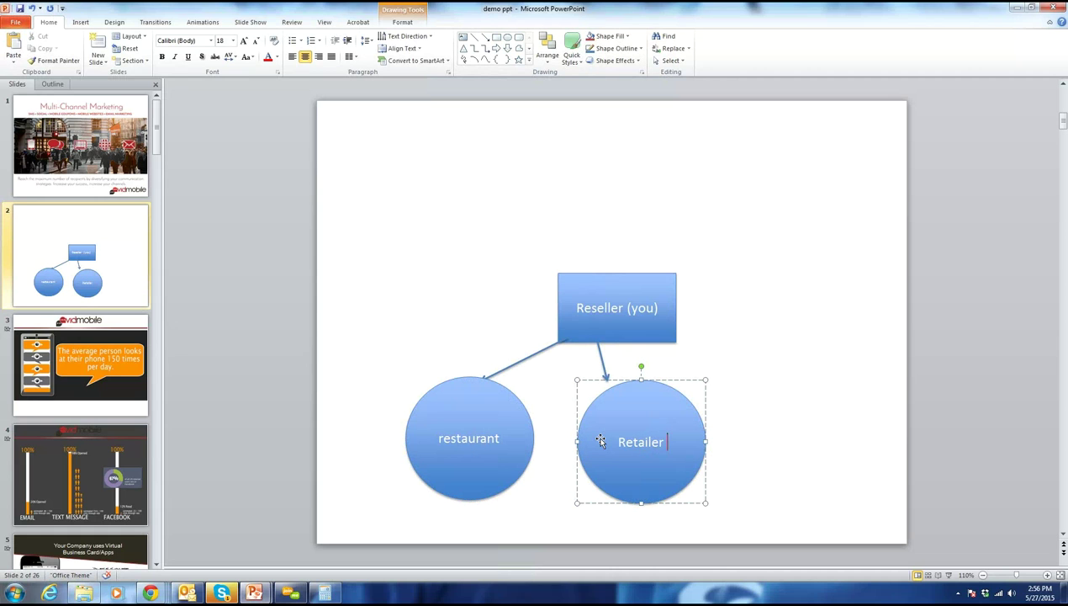
click(585, 314)
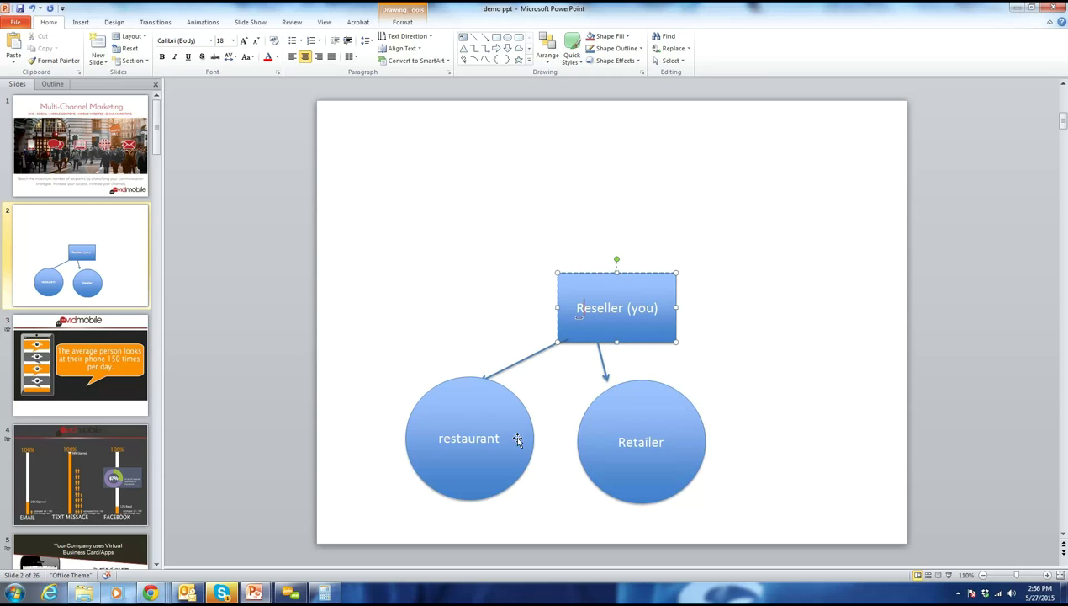
Switch to eMobilePlatform in Chrome, look over the resellers and clients in the accounts list, and close the list.
mouse_move(153, 596)
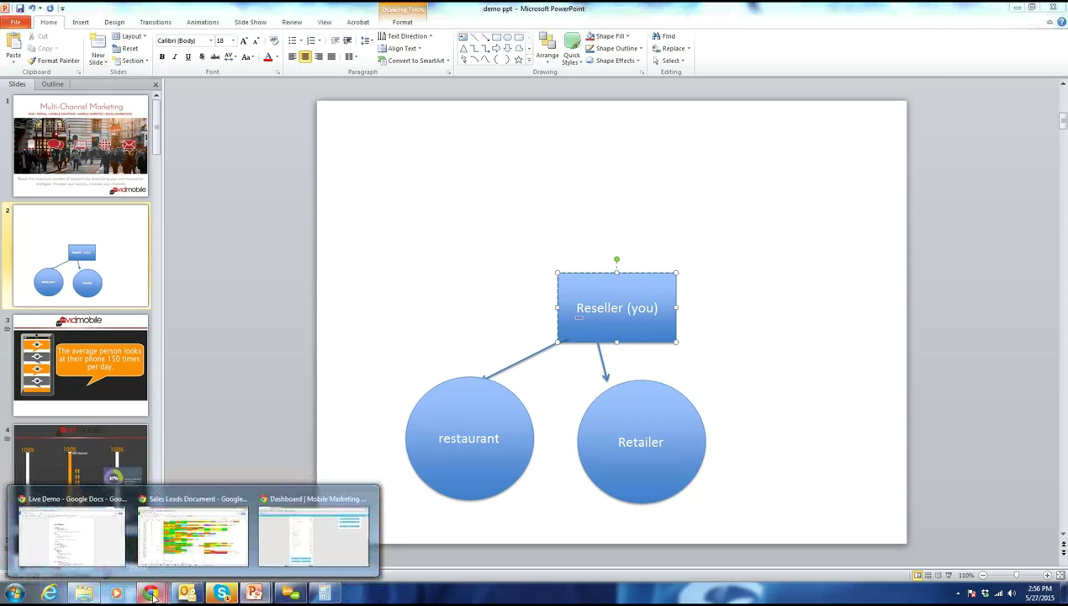
click(278, 545)
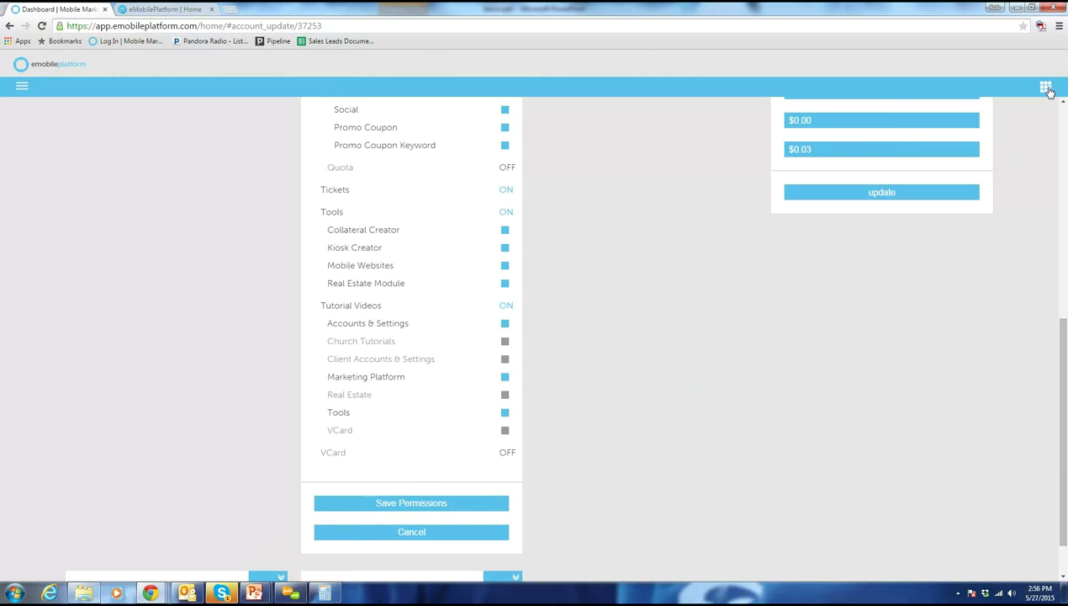
click(1047, 88)
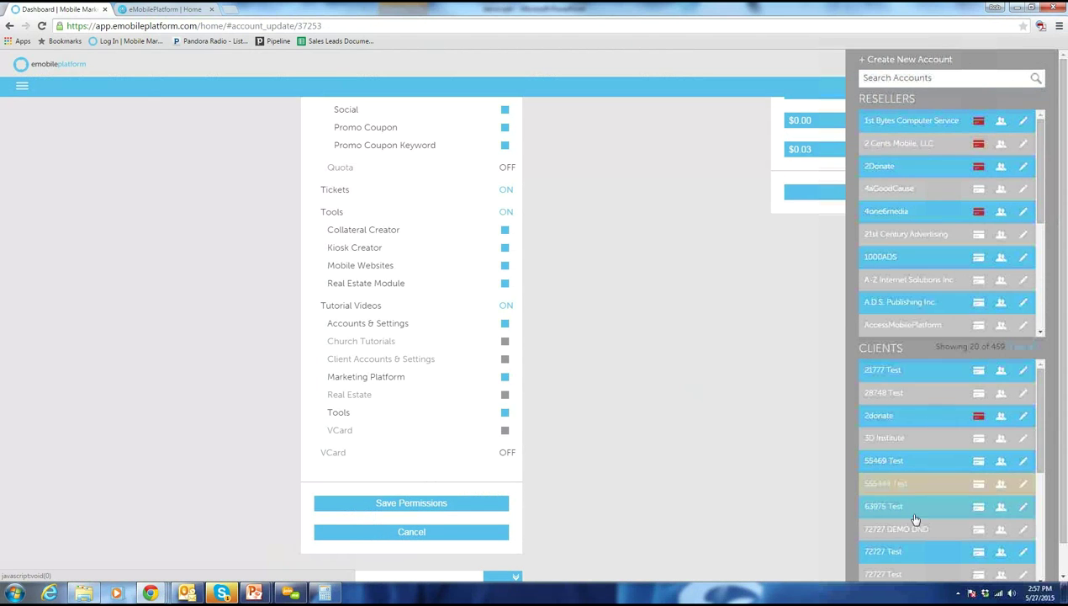
click(740, 360)
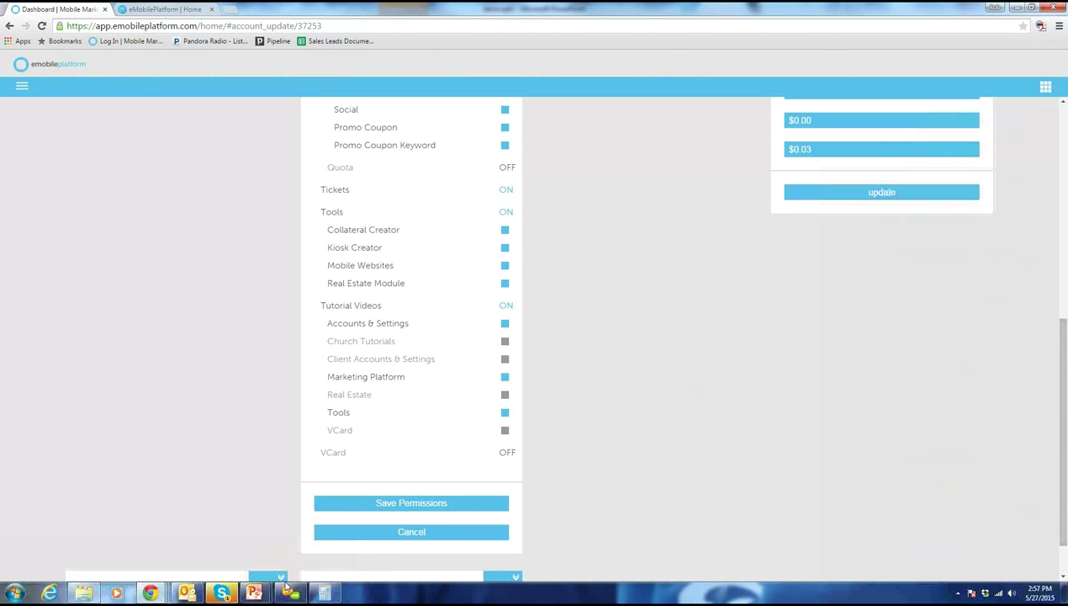
Switch back to the demo ppt presentation and draw a rounded rectangle about 2.33" wide and 1.17" high, centred above the "Reseller (you)" box.
mouse_move(254, 591)
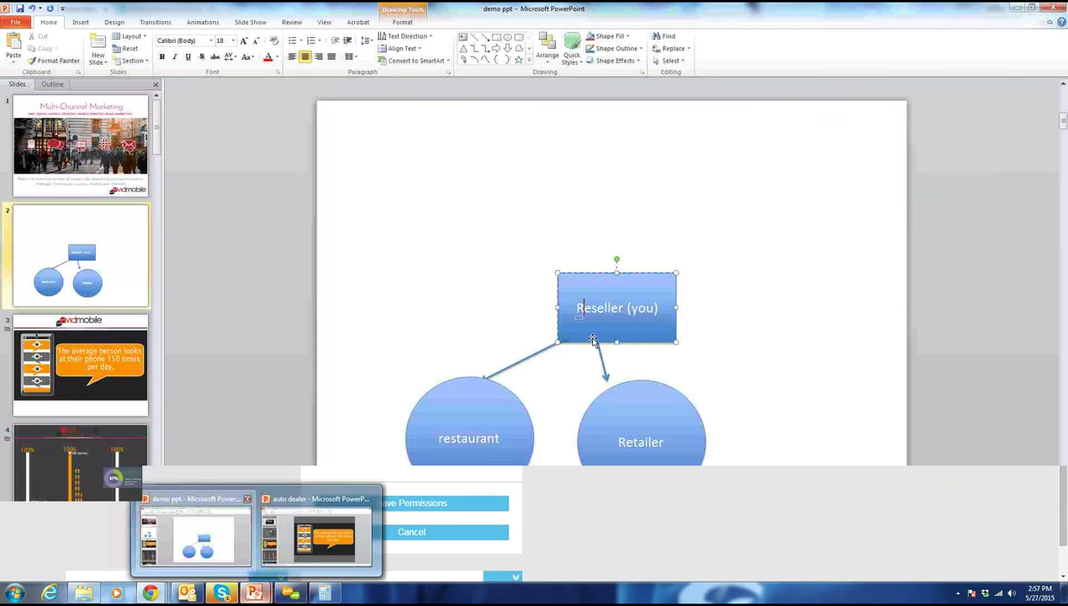
click(194, 532)
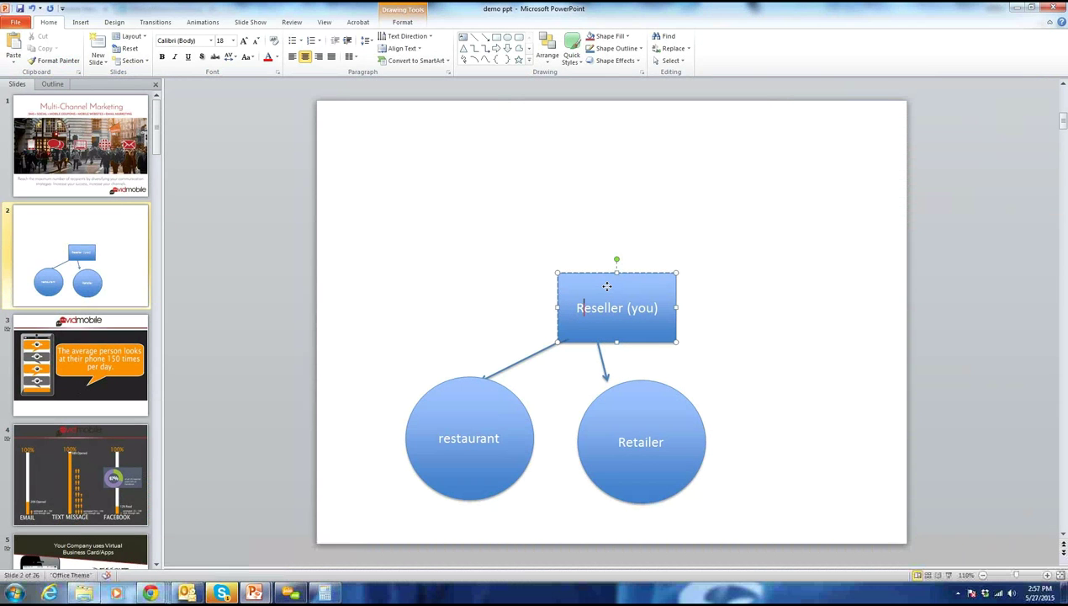
click(606, 286)
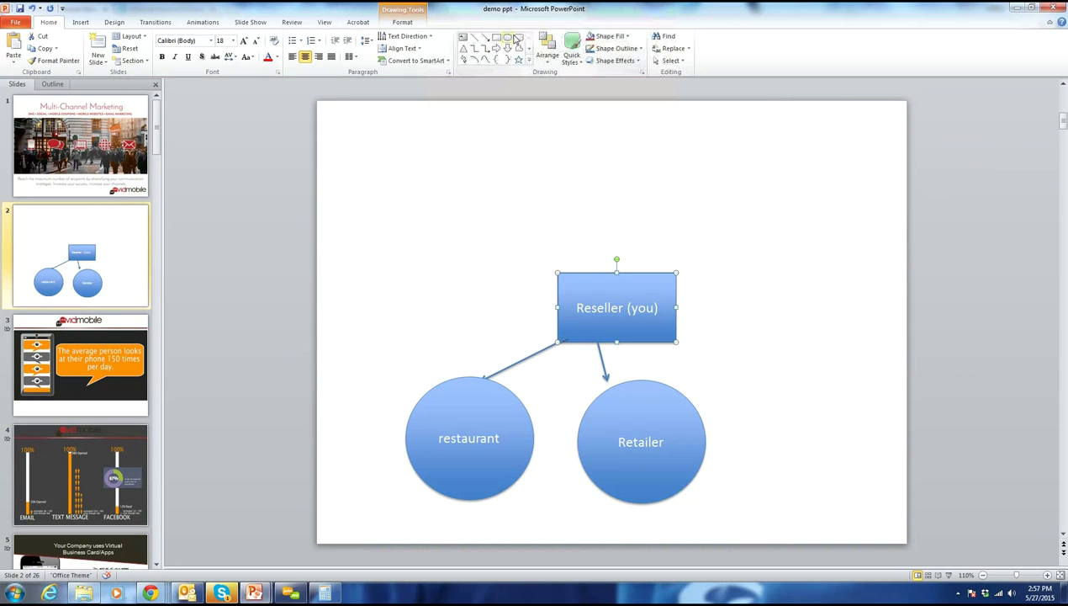
click(516, 38)
drag(560, 141, 695, 208)
drag(639, 180, 631, 180)
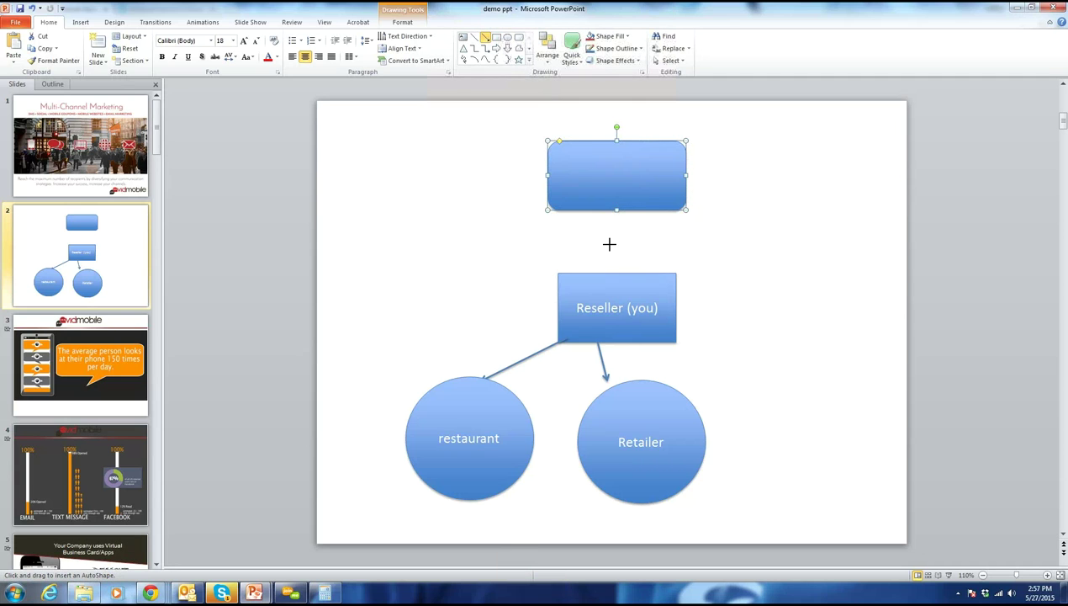
Draw two arrows from the rounded rectangle, one straight down and one diagonally down to the right, and label the rectangle "Org level view".
drag(617, 210, 616, 256)
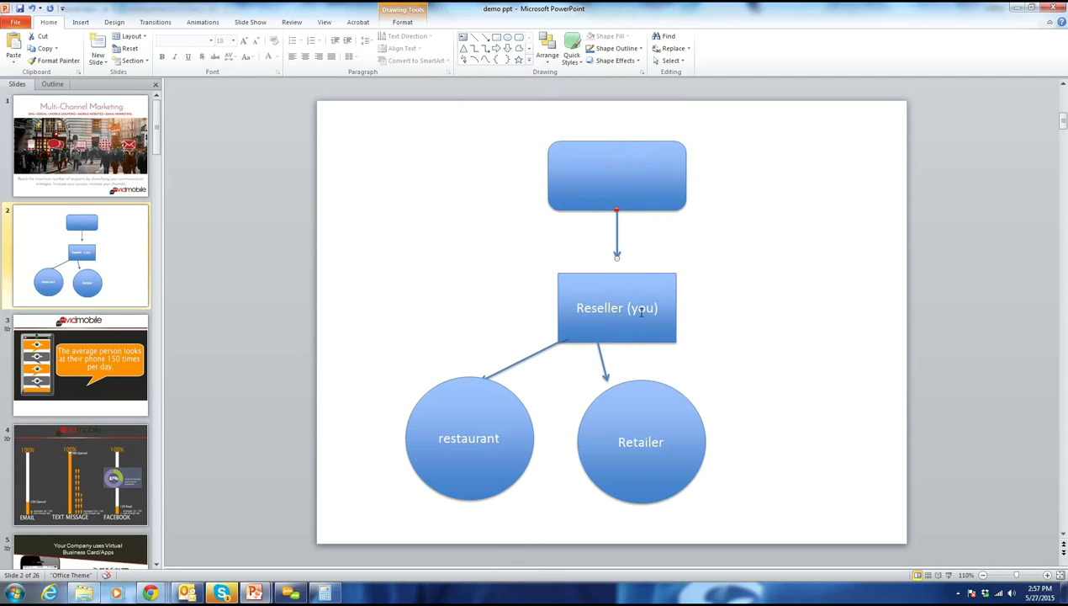
key(ctrl+d)
drag(656, 243, 660, 210)
double_click(637, 185)
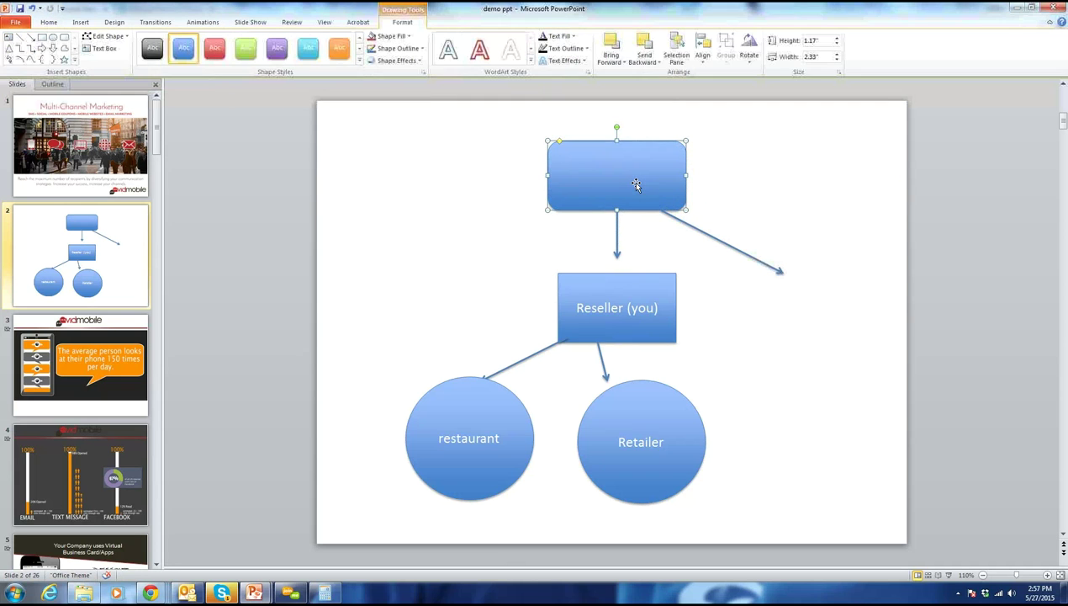
text(Org level view)
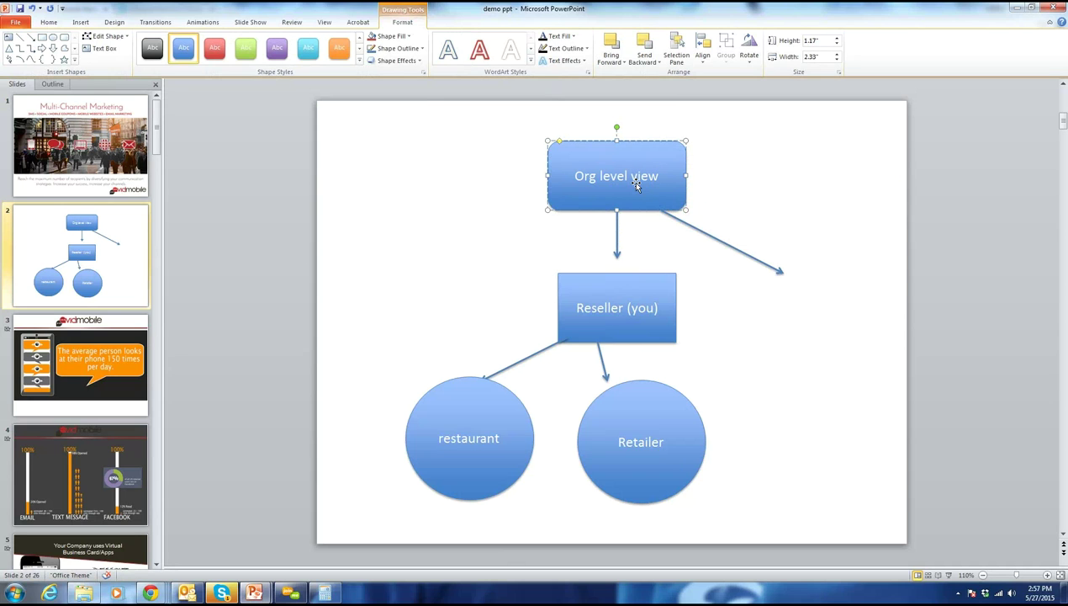
Duplicate the "Reseller (you)" box and place the copy below the end of the diagonal arrow.
click(605, 287)
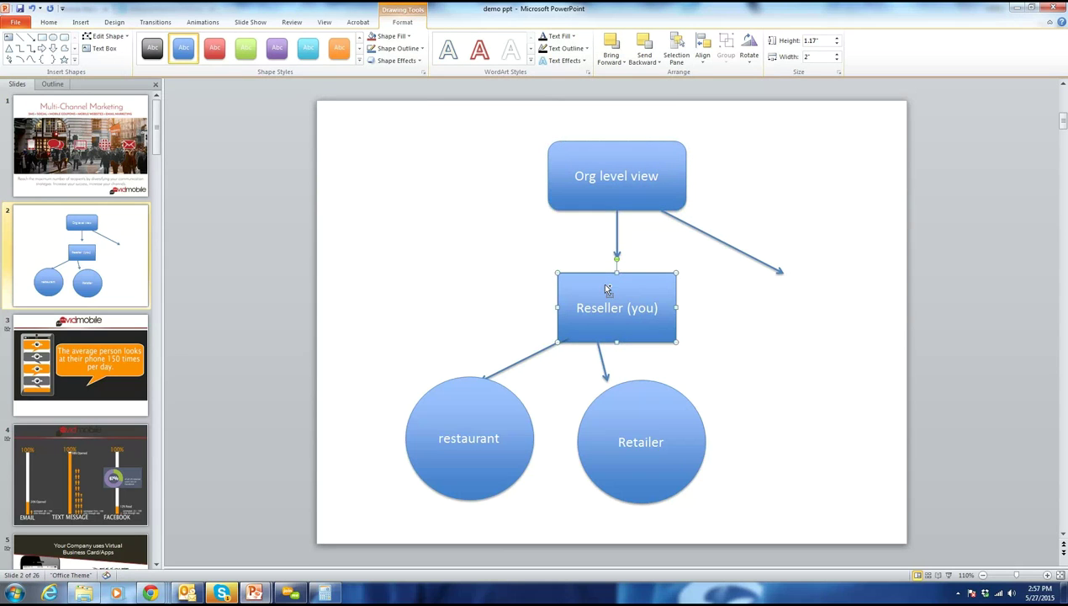
key(ctrl+c)
key(ctrl+v)
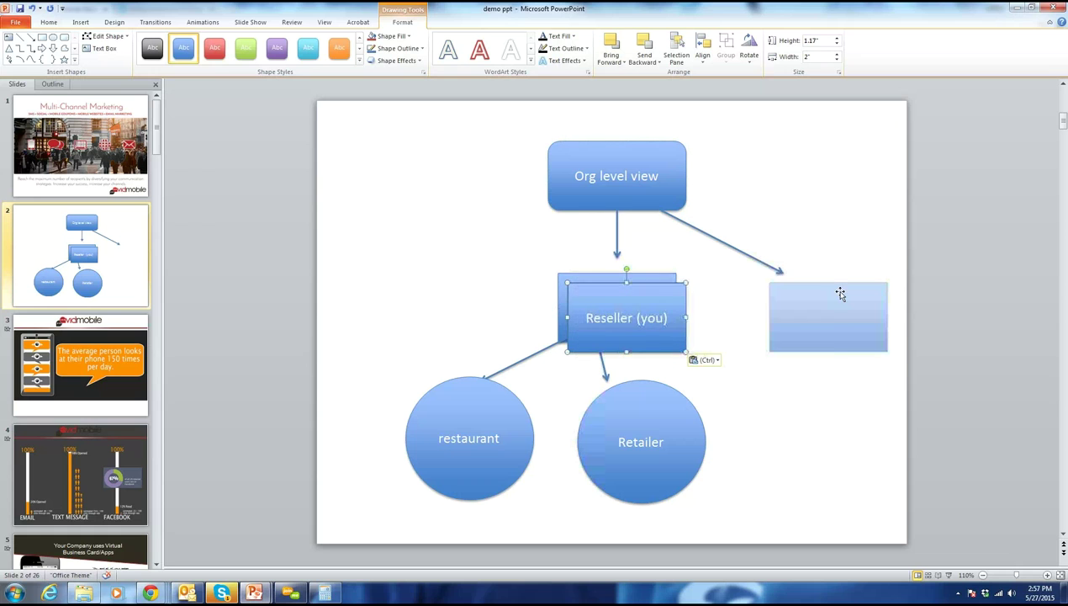
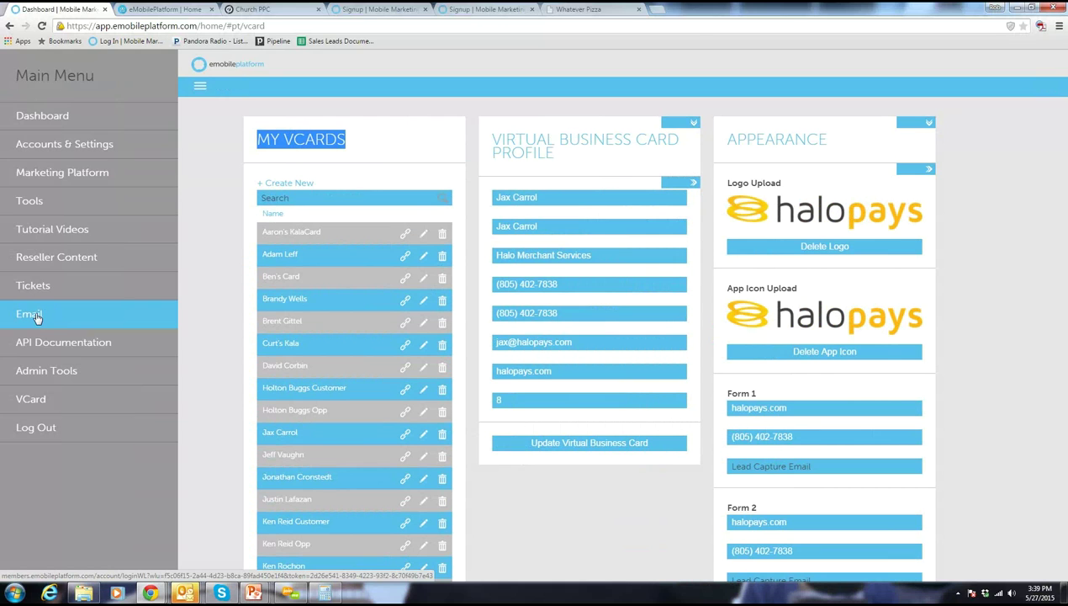
Try to open My Emails in the email system's already open browser tab, and close that tab.
click(160, 9)
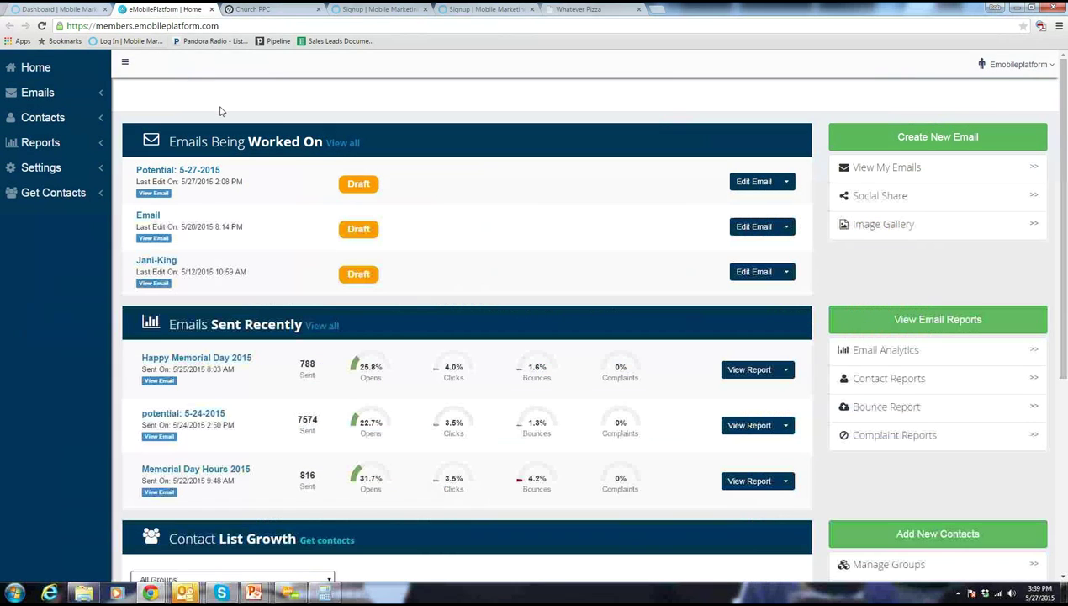
click(42, 94)
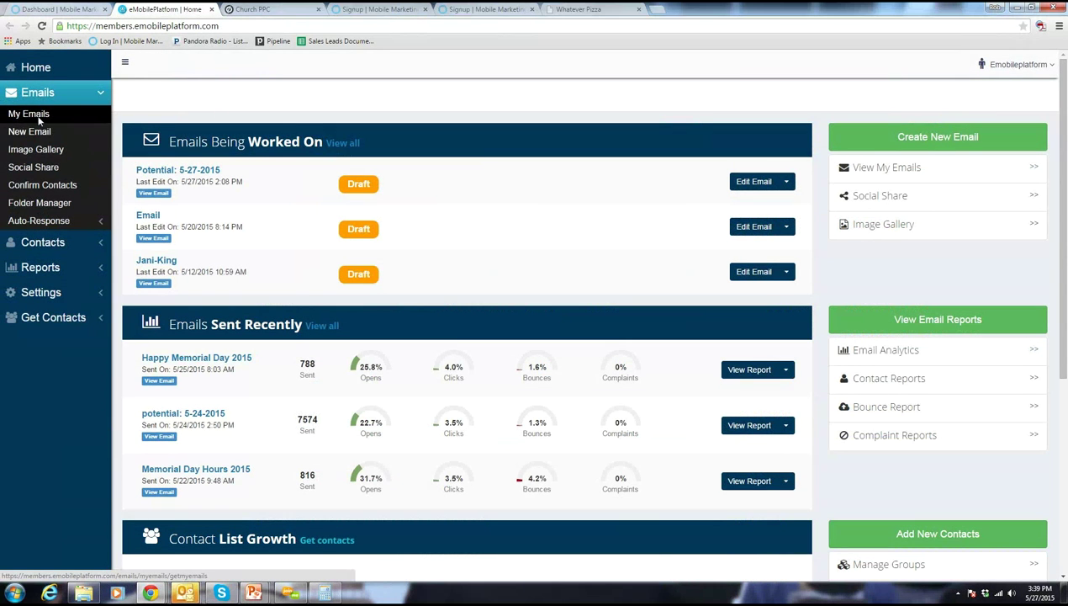
click(38, 118)
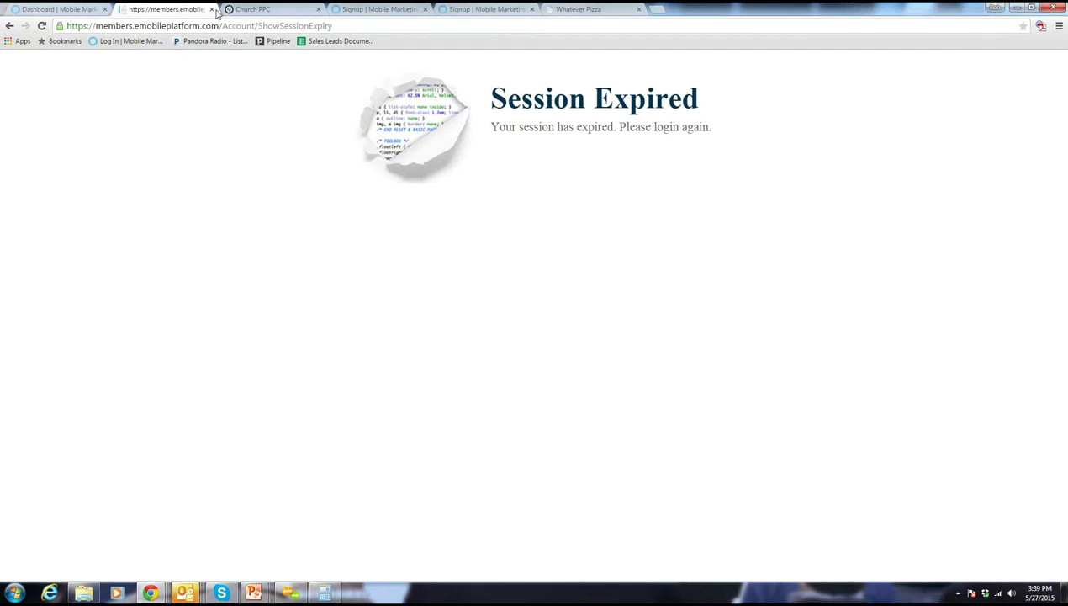
key(ctrl+w)
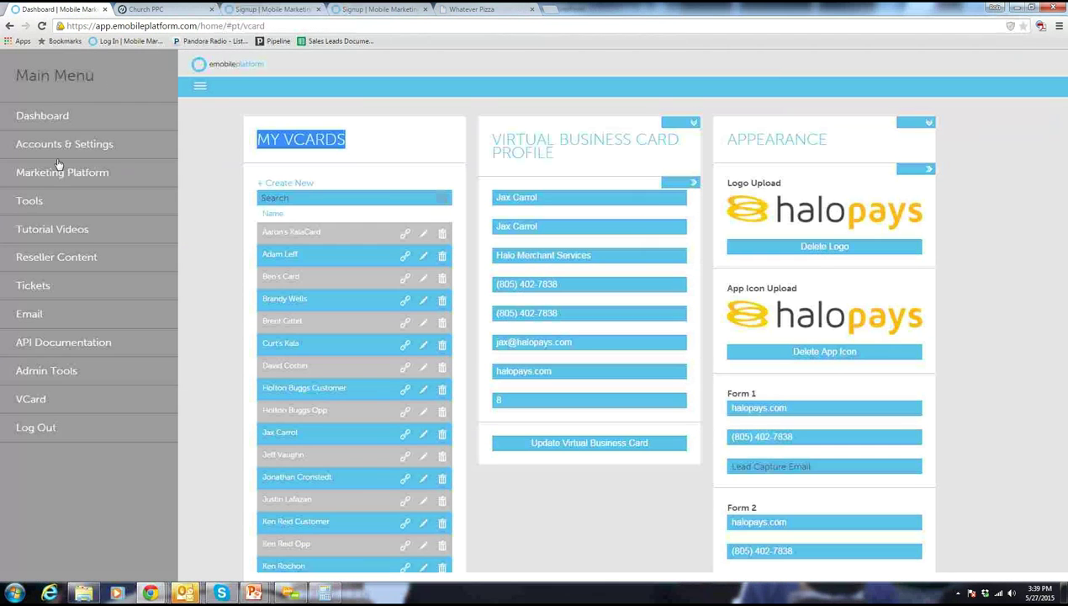
Reopen the email system from the eMobilePlatform main menu and display its My Emails list.
click(31, 313)
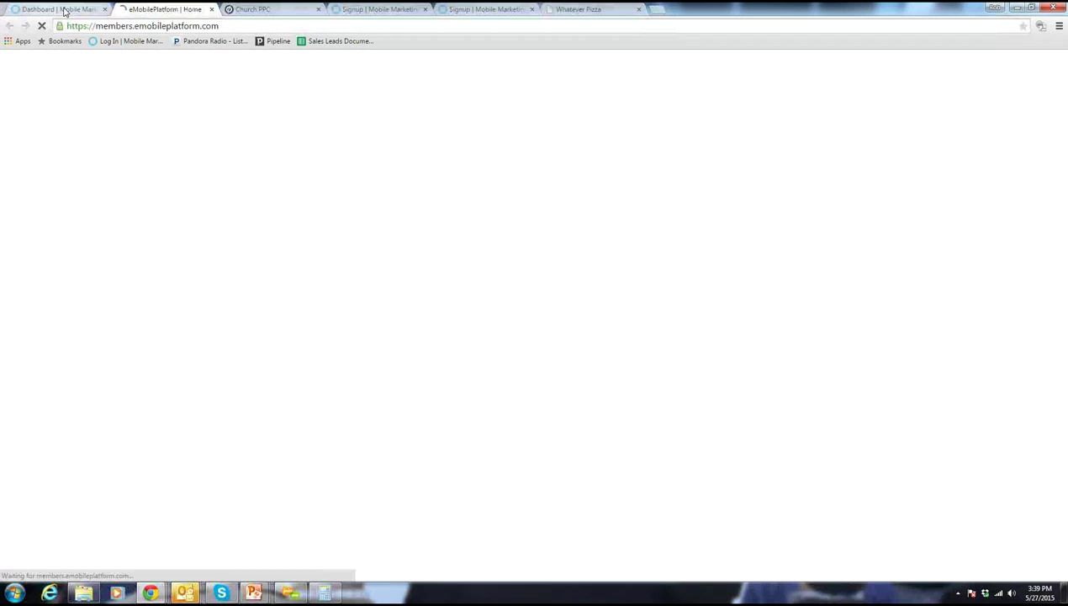
click(65, 11)
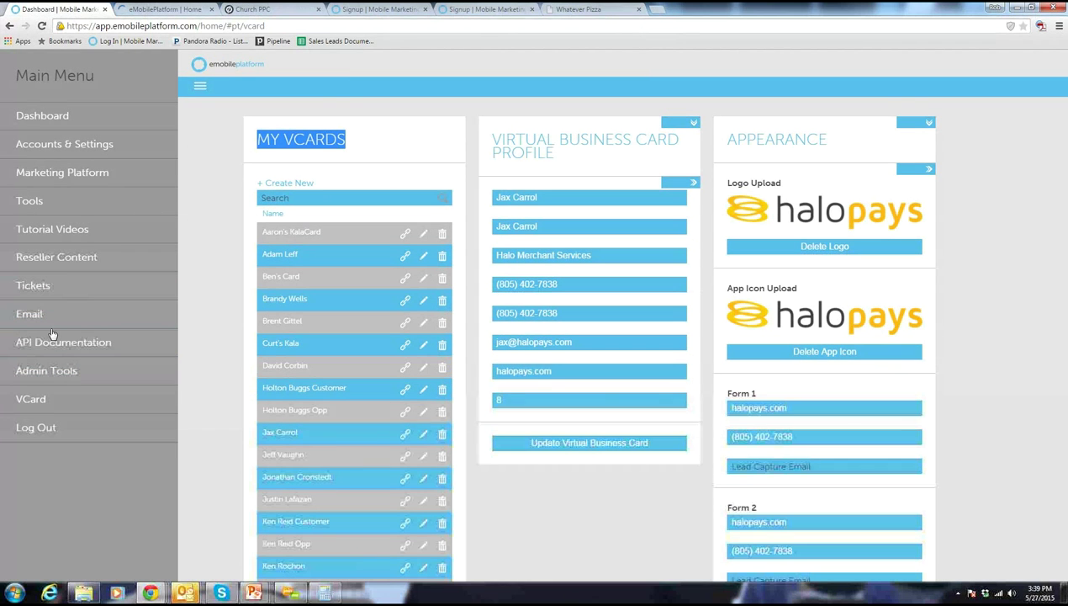
click(175, 11)
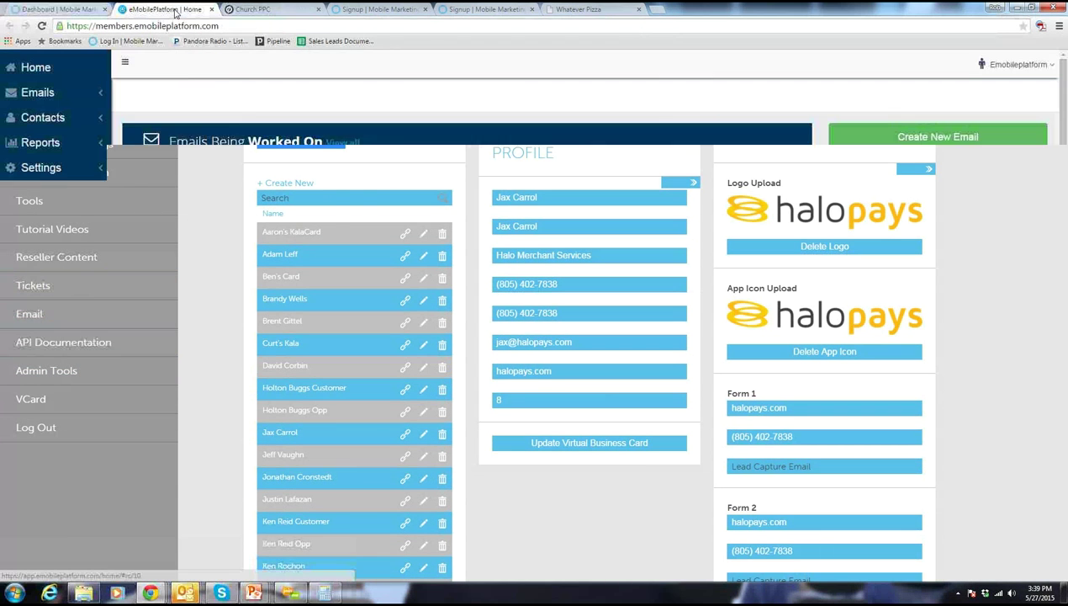
click(79, 92)
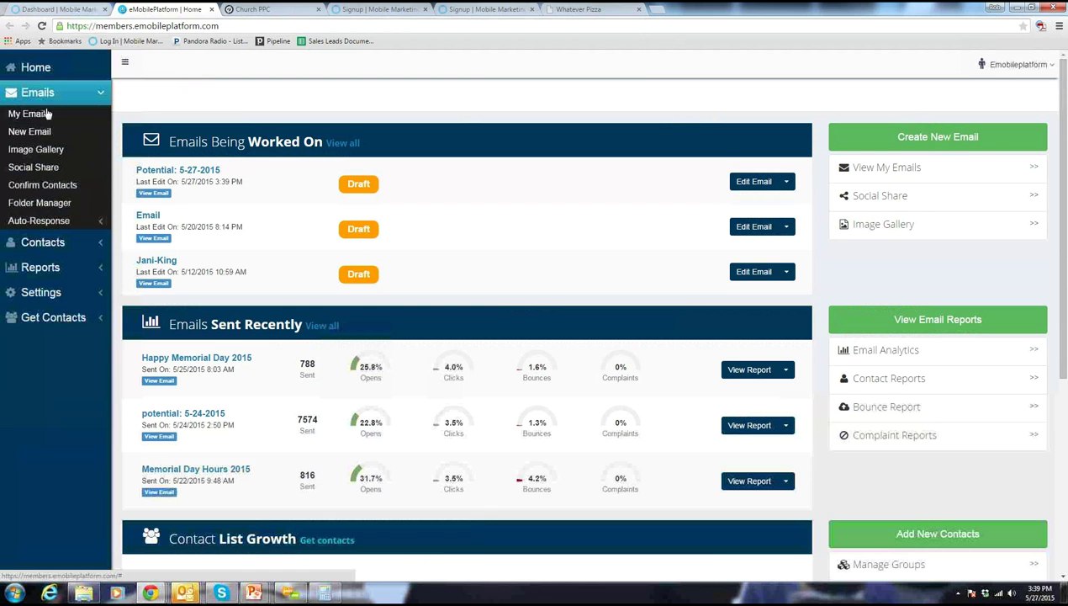
click(47, 114)
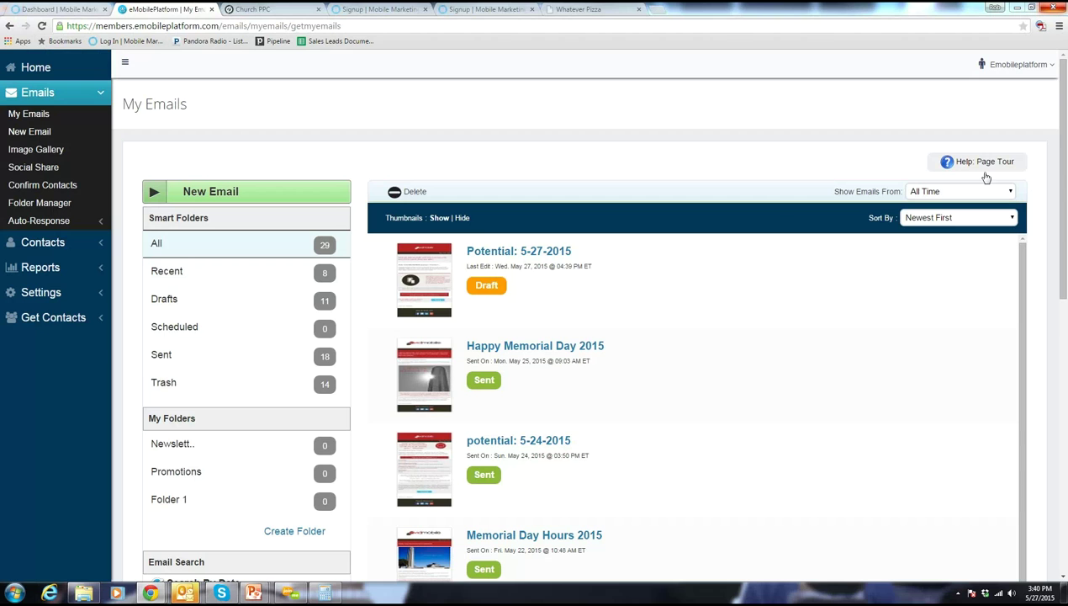
click(32, 115)
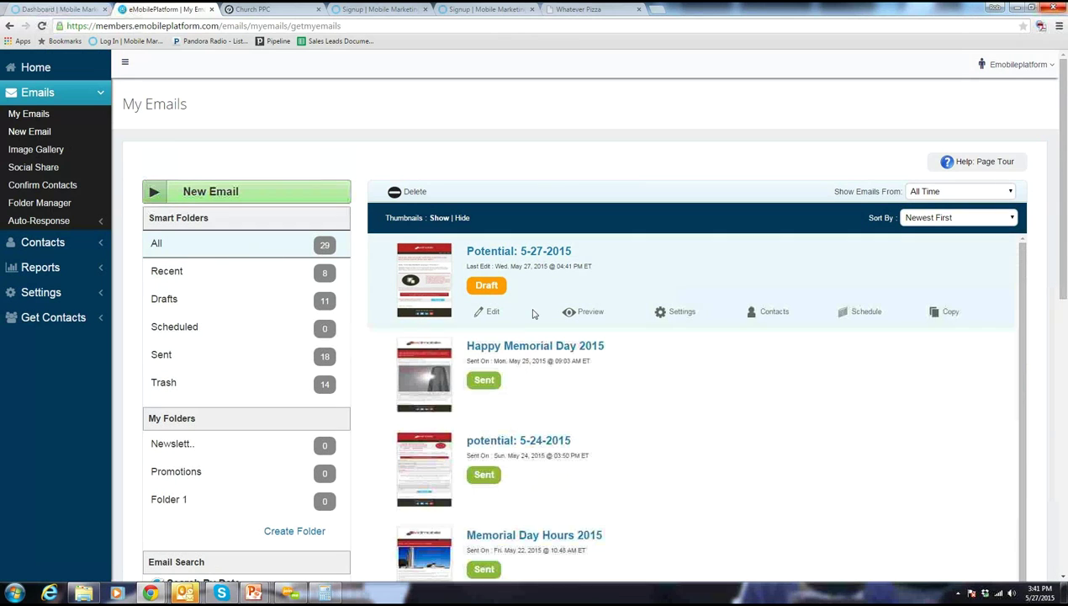
Preview the "Potential: 5-27-2015" draft as it appears on mobile, and return to the desktop preview.
click(588, 312)
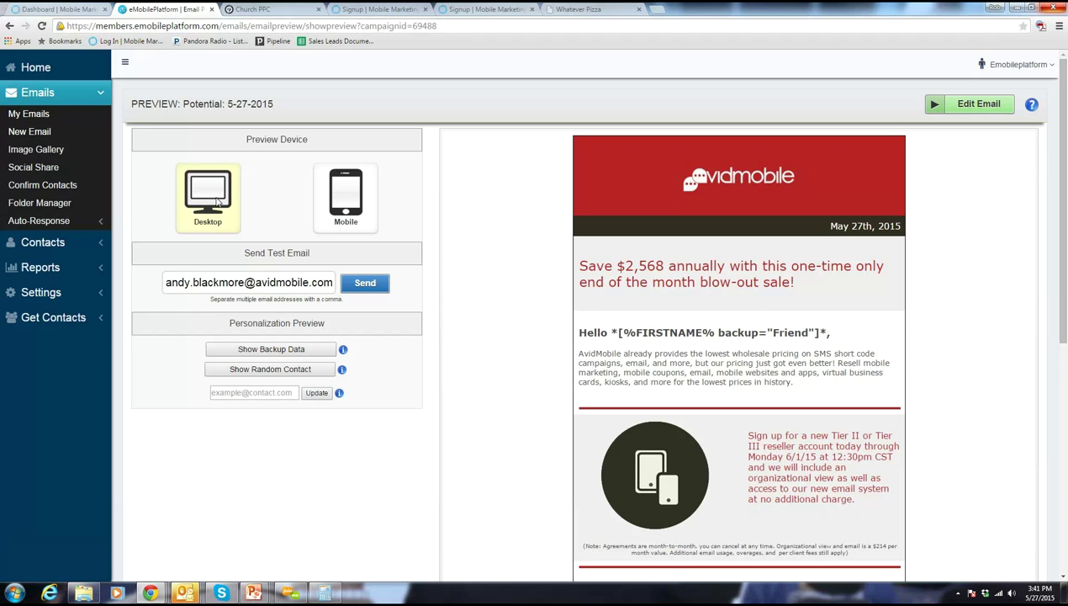
click(357, 208)
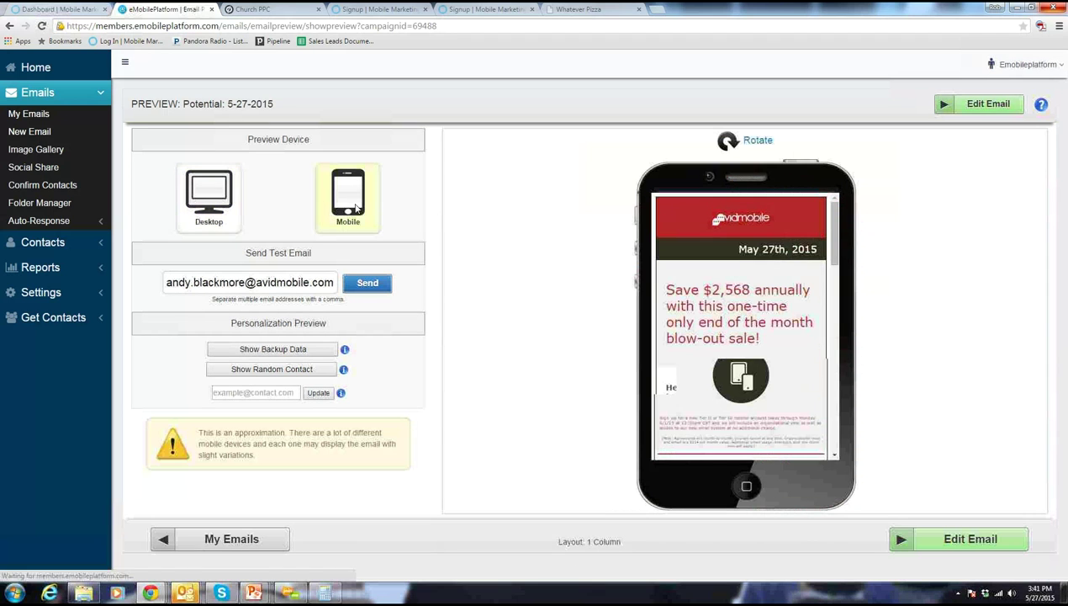
drag(838, 229, 836, 292)
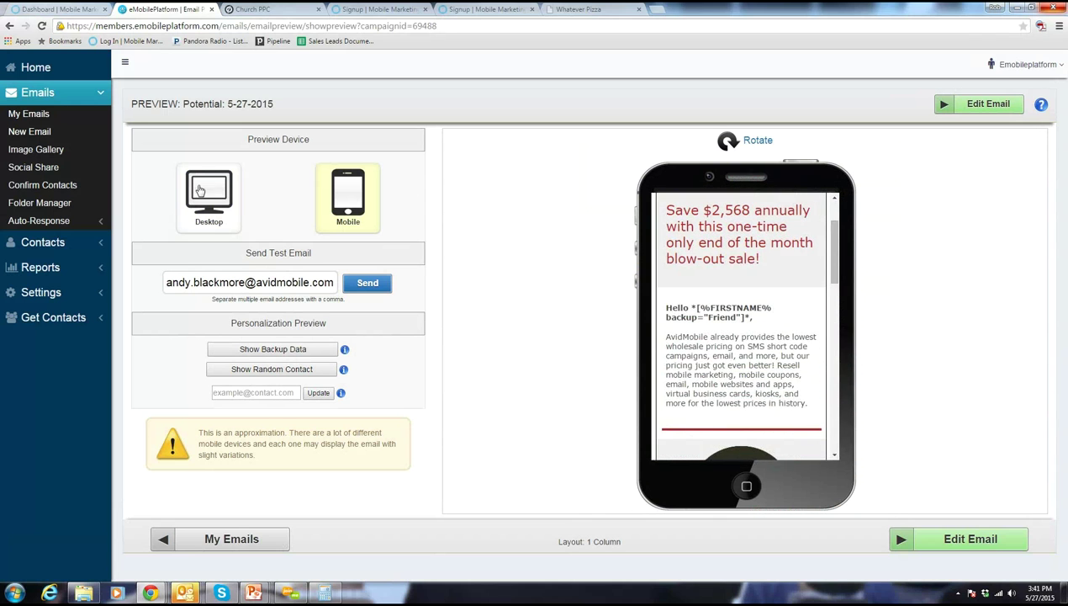
click(201, 190)
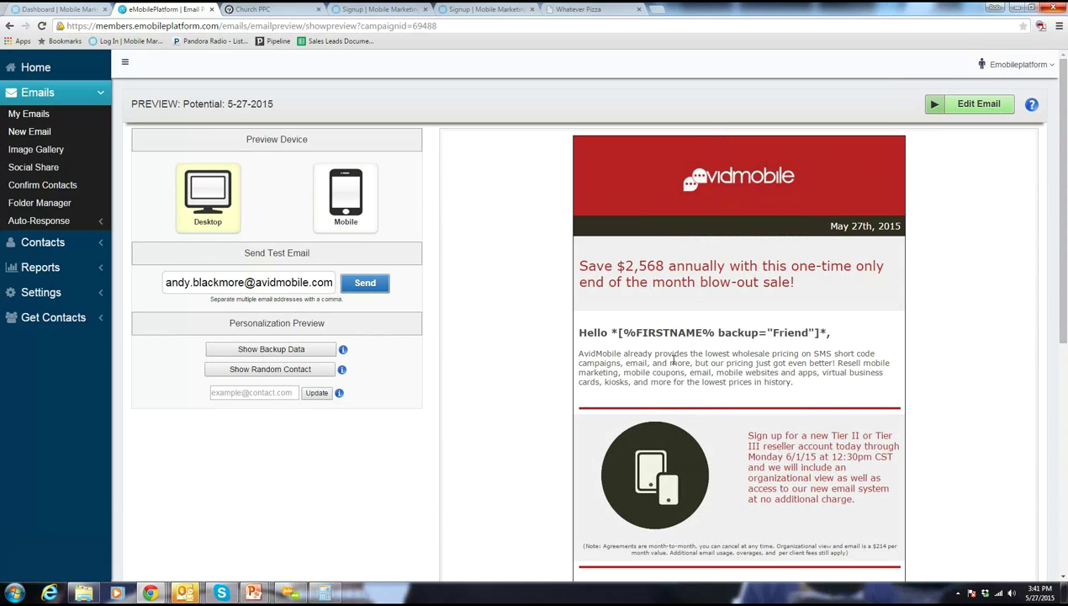
Start a new HTML (with images) email, enter a surname as its name, and continue to the layout choice.
click(24, 133)
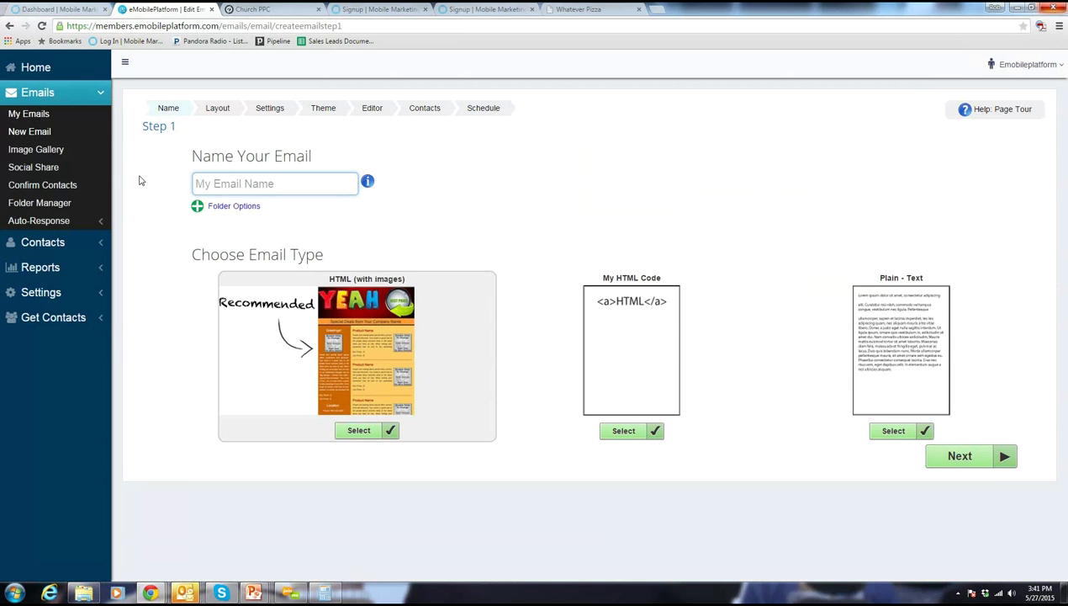
text(Johnson)
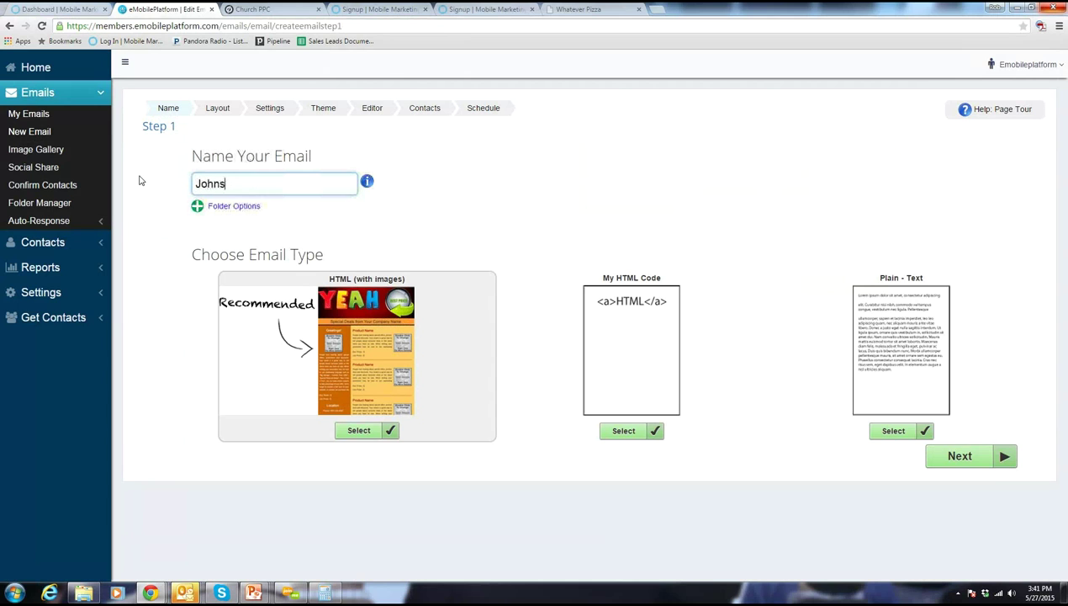
click(358, 432)
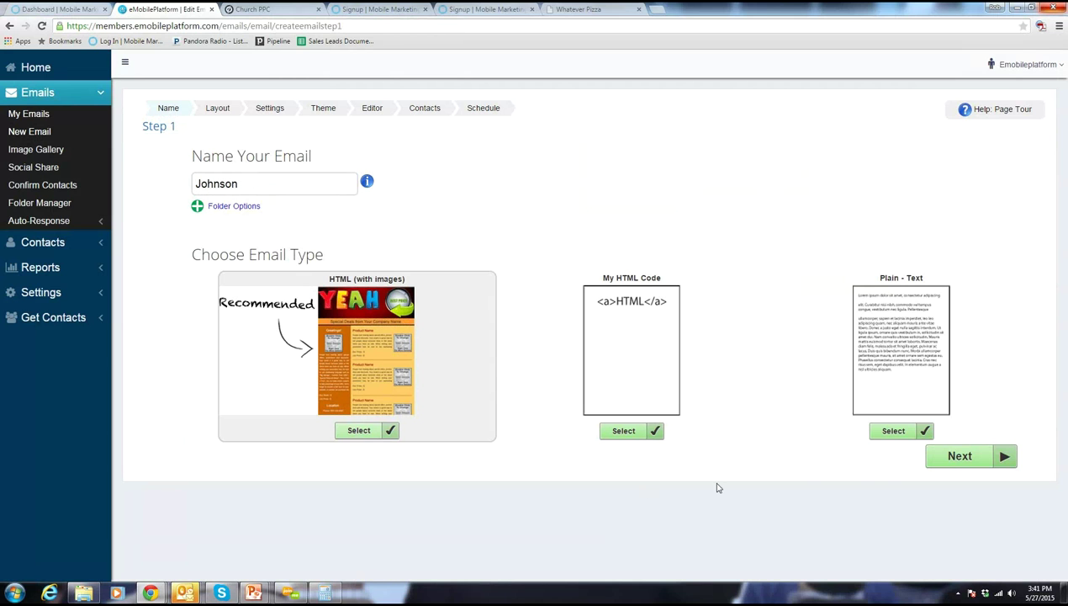
click(949, 456)
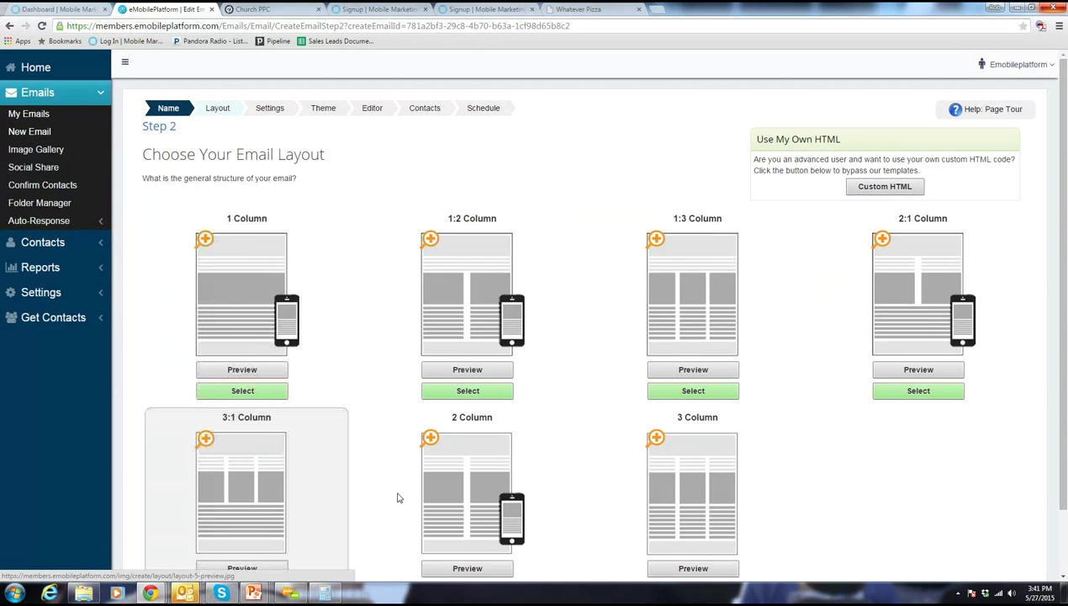
Preview the 1:2 Column layout and choose it for the new email.
click(477, 337)
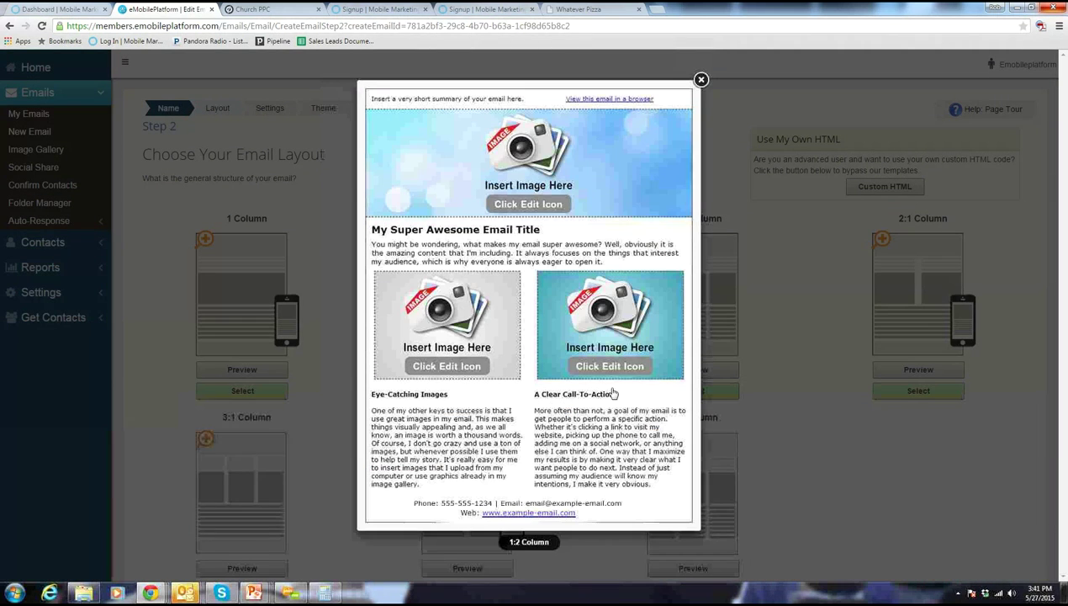
click(701, 79)
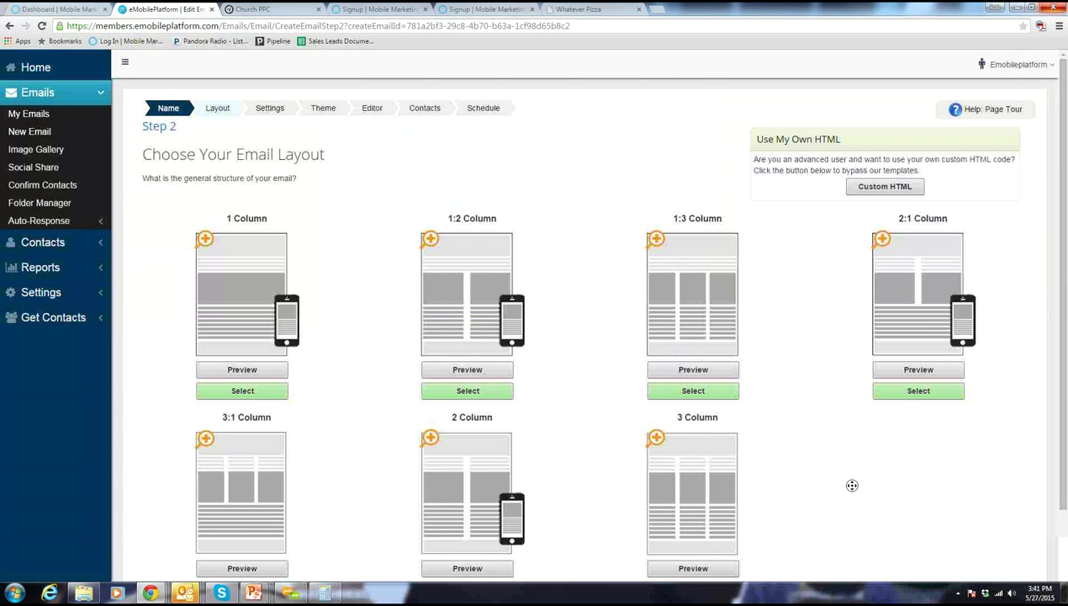
click(481, 393)
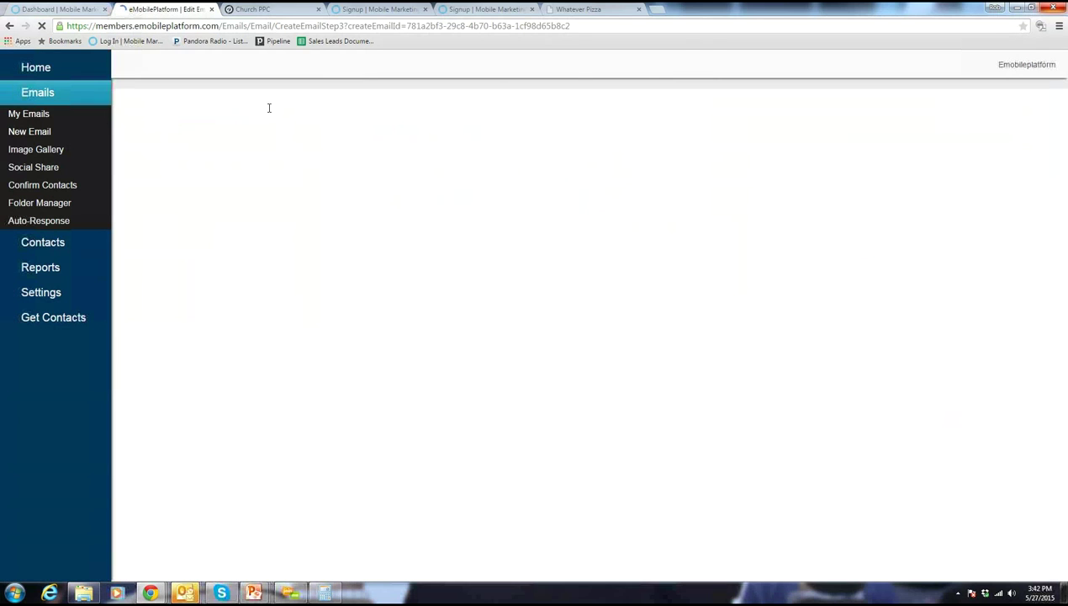
Set the email subject to "Happy Tuesday" and continue to the Theme Builder.
click(388, 238)
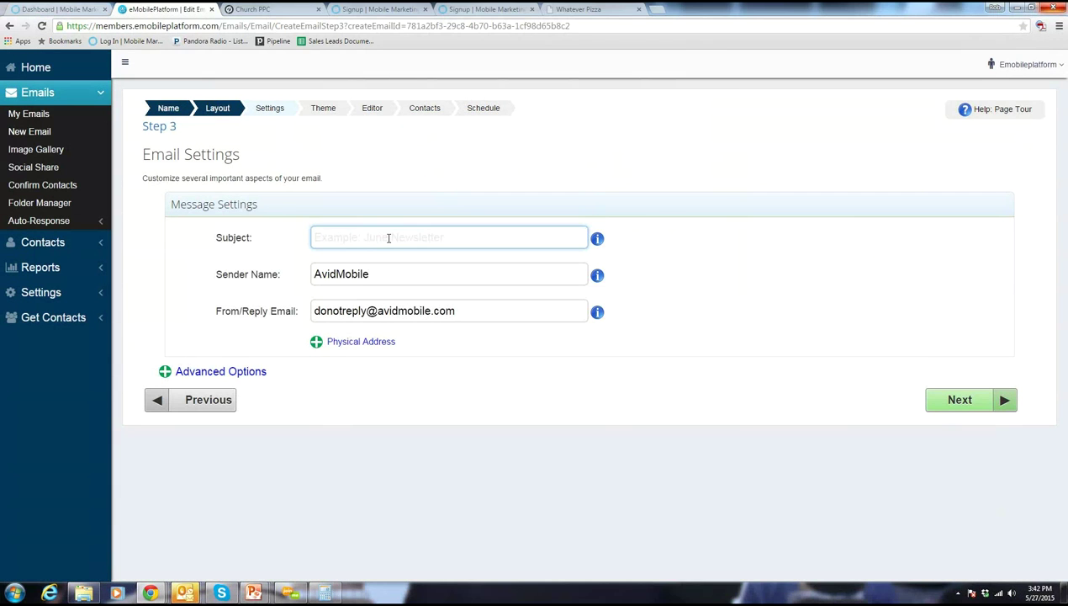
text(Happy Tuesday)
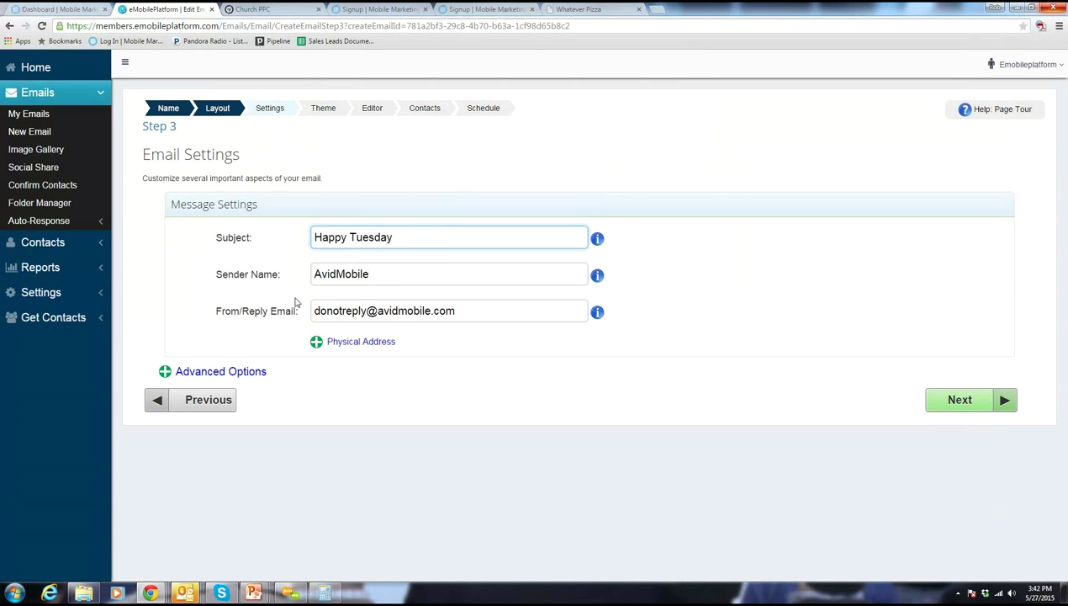
click(959, 404)
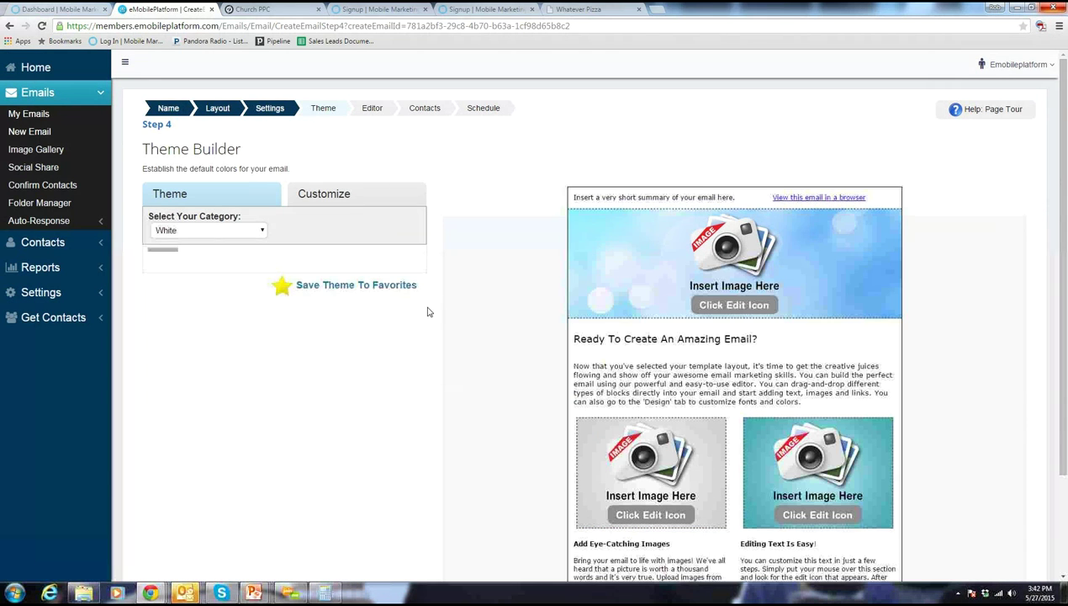
Look through the Black, Brown and Red theme categories for the email.
click(216, 230)
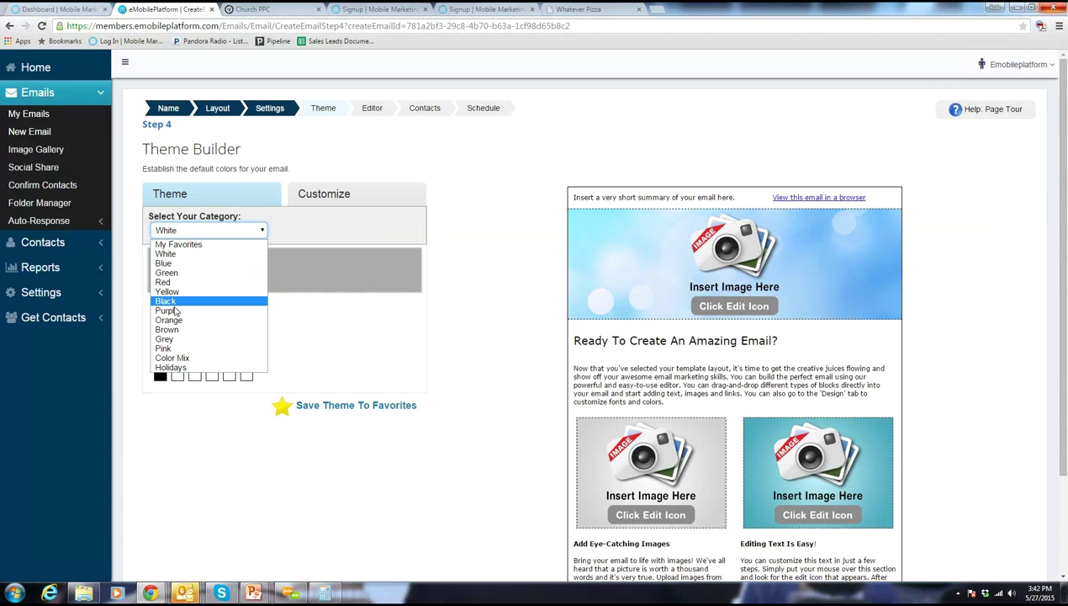
click(173, 302)
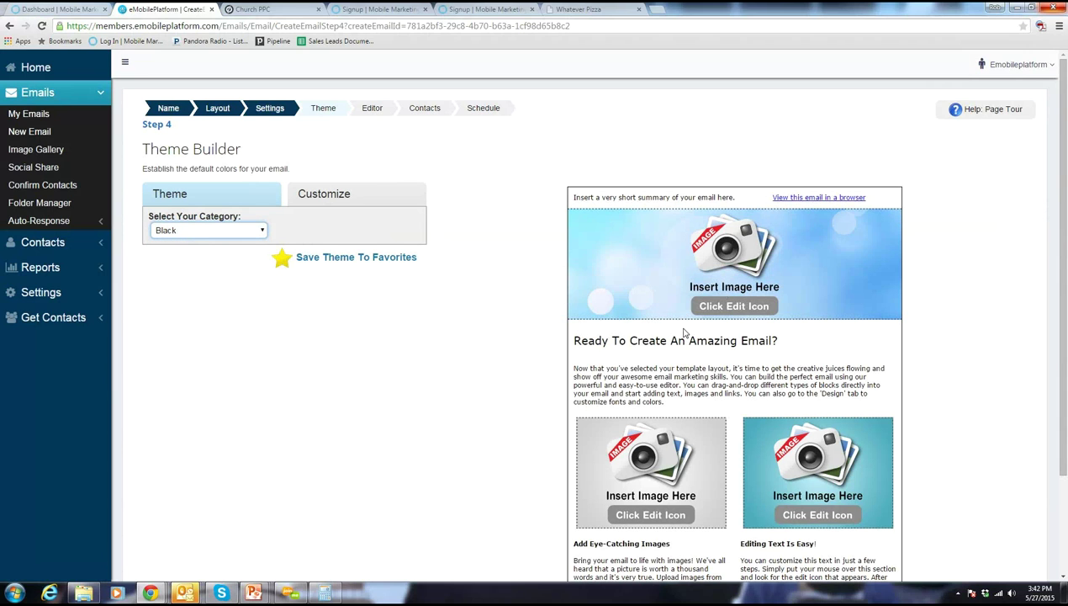
click(239, 233)
click(200, 331)
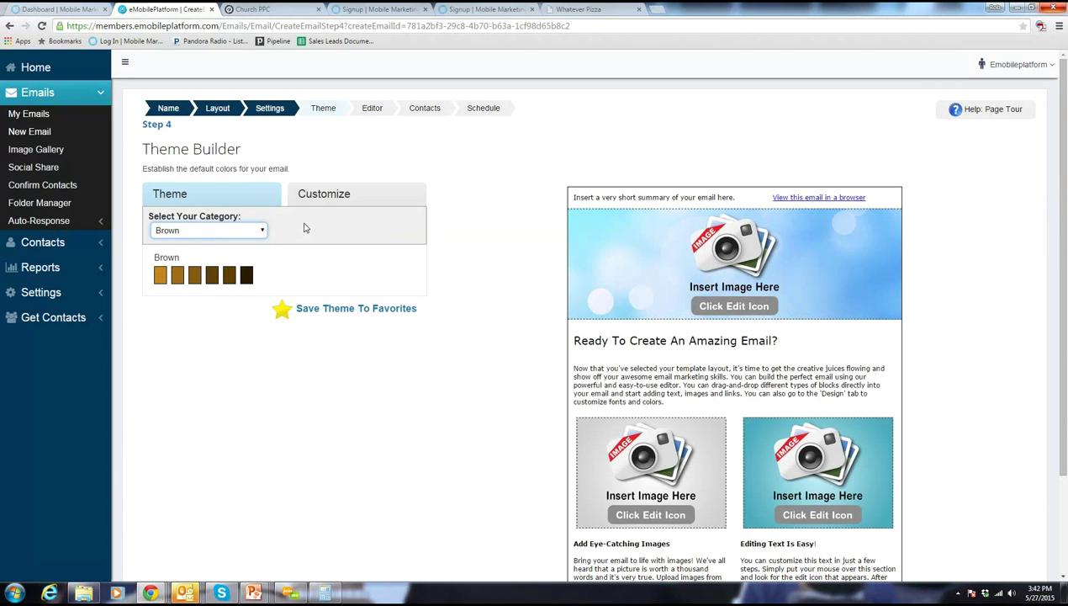
click(234, 232)
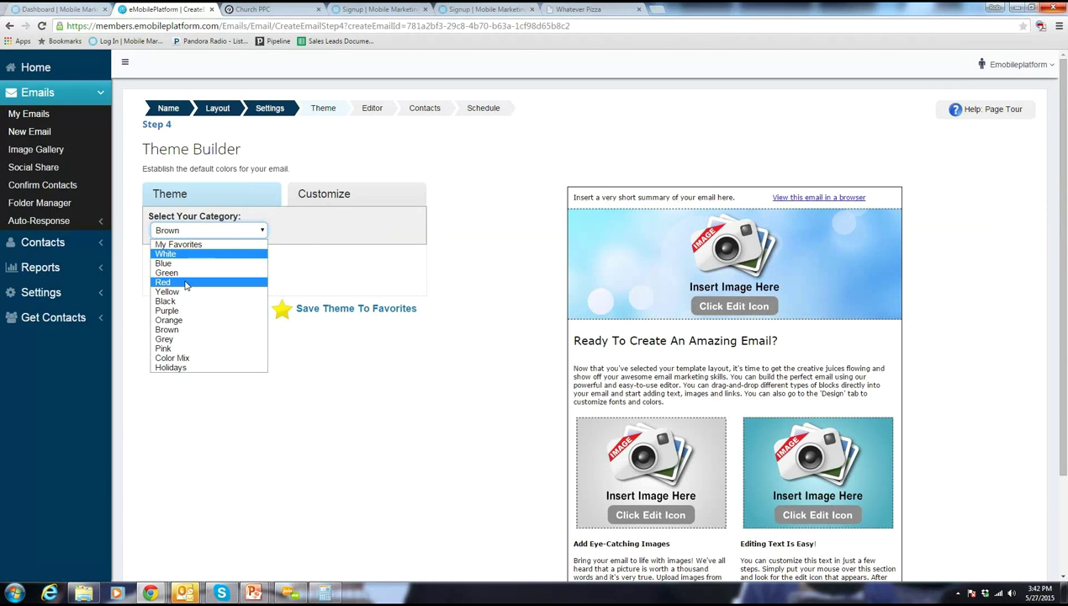
click(202, 281)
click(202, 231)
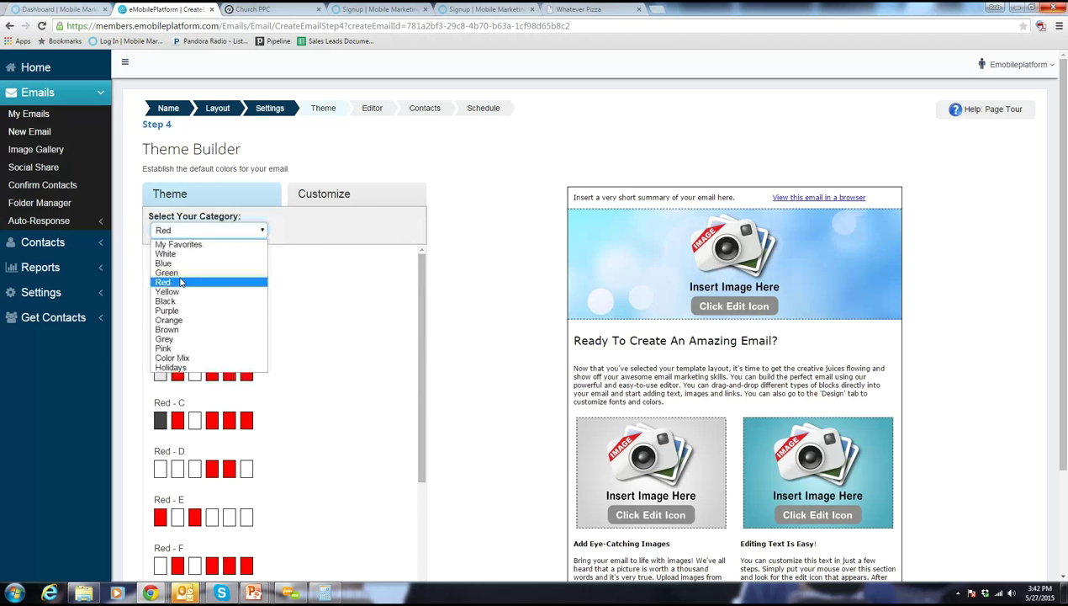
click(172, 301)
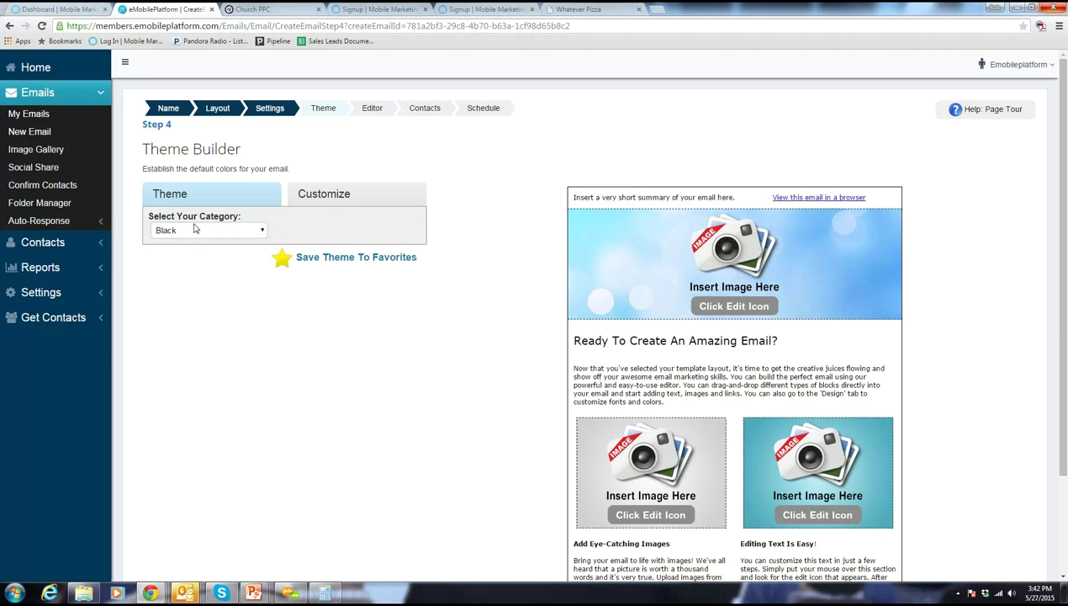
Apply the "Red - A" theme from the Red category to the email.
click(196, 232)
click(190, 284)
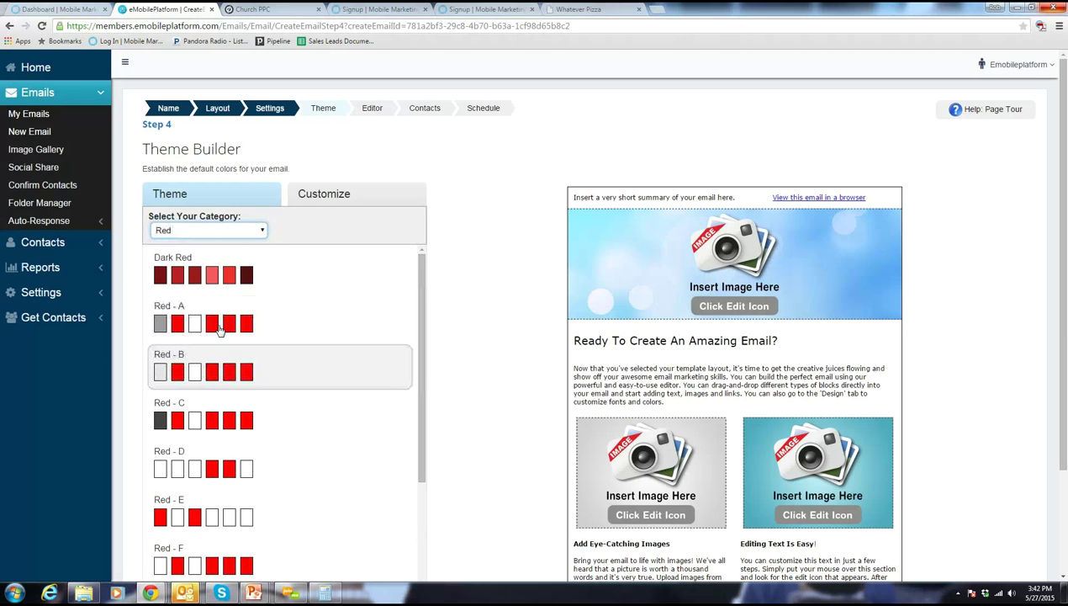
click(202, 320)
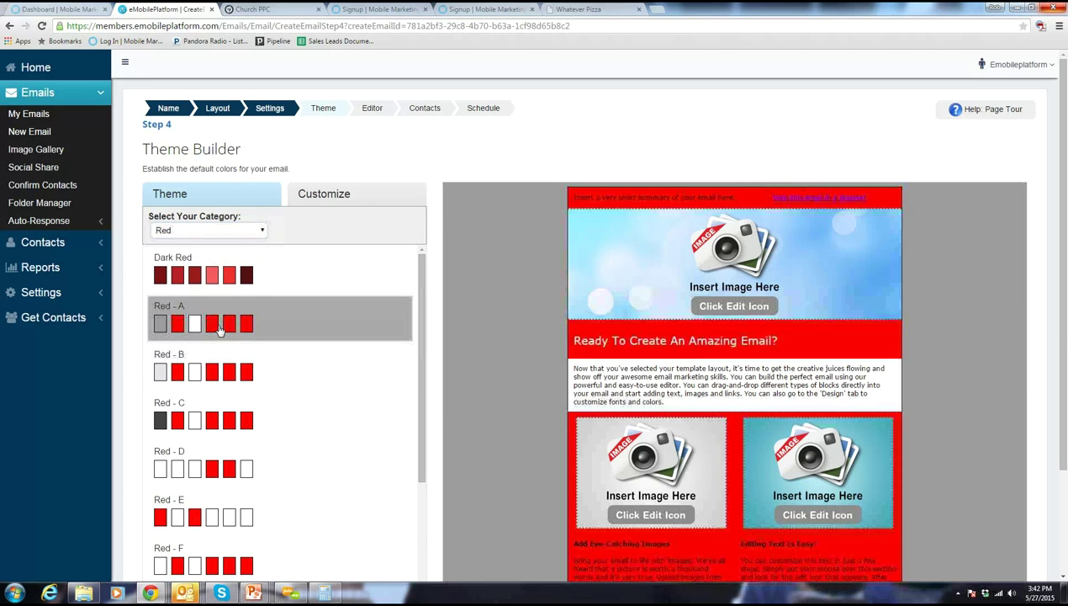
Customize the theme by setting the Pre Header Left Column colour to dark red #692121.
click(327, 199)
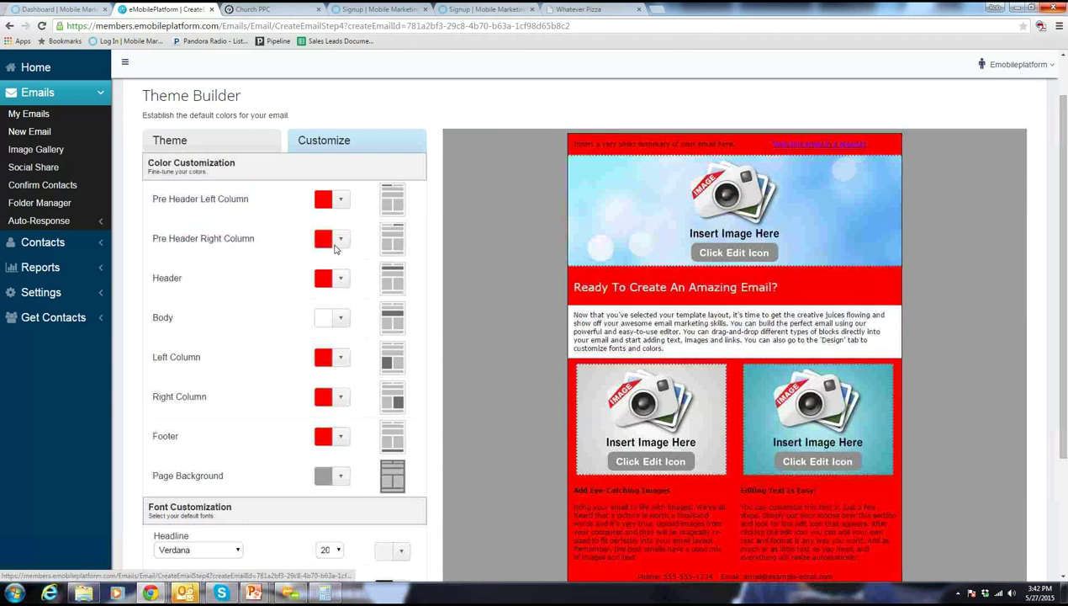
click(340, 200)
click(412, 296)
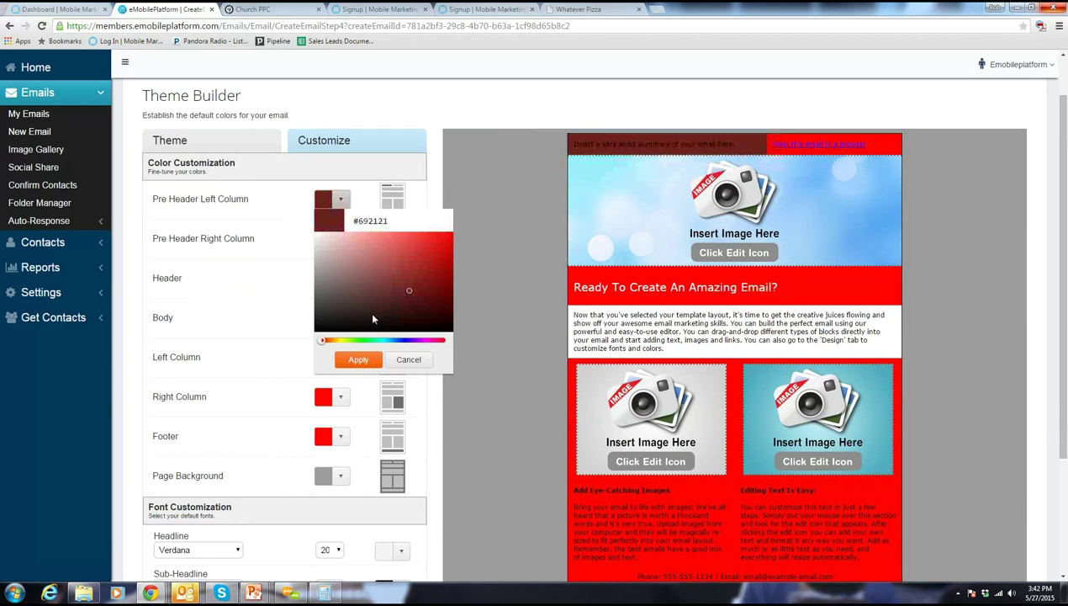
click(351, 359)
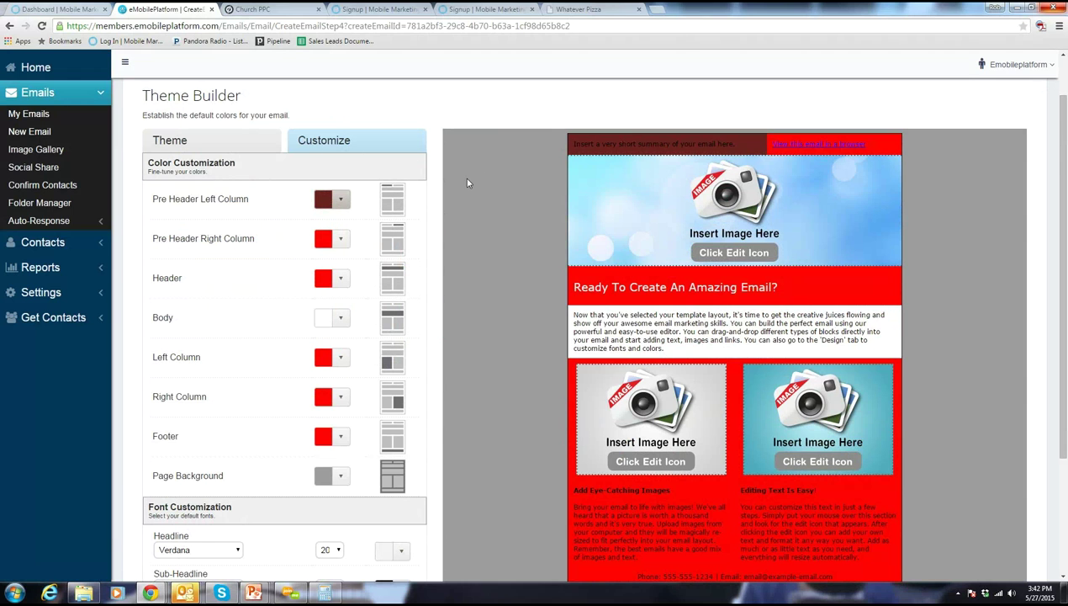
Continue to the email editor and add a Coupon block below the introductory text.
scroll(422, 429, down, 3)
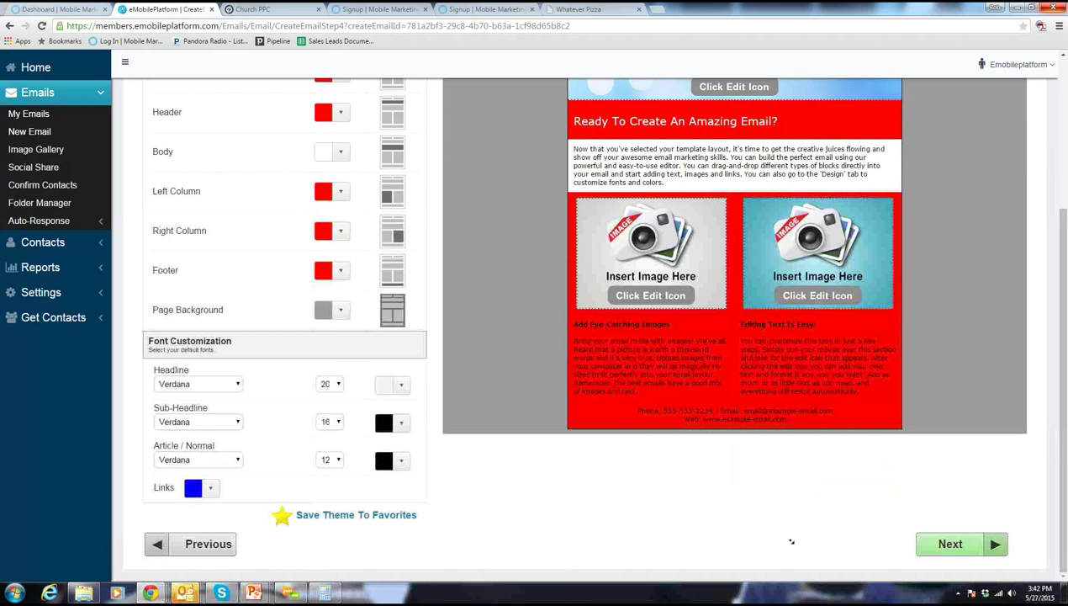
click(953, 547)
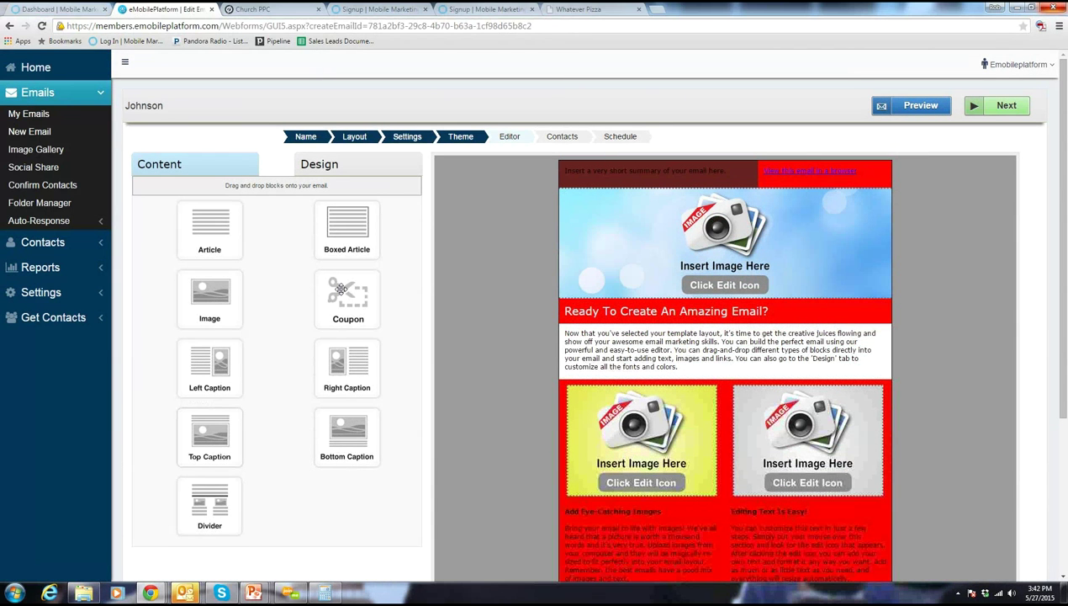
drag(557, 347, 639, 410)
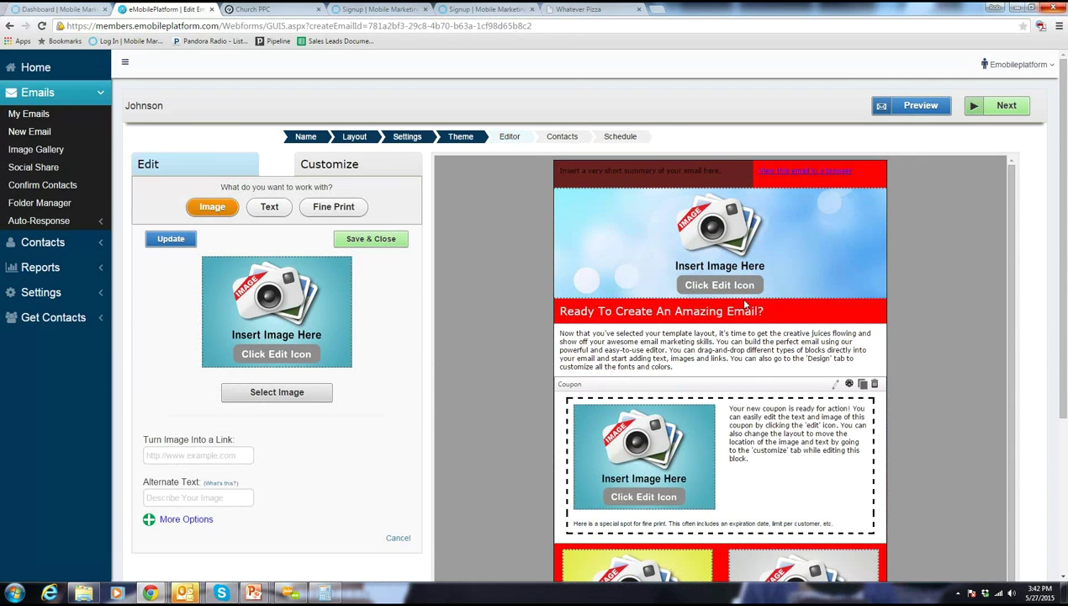
Replace the pre-header summary text with "Happy Tuesday from us here at wherever." in bold and save the block.
mouse_move(662, 179)
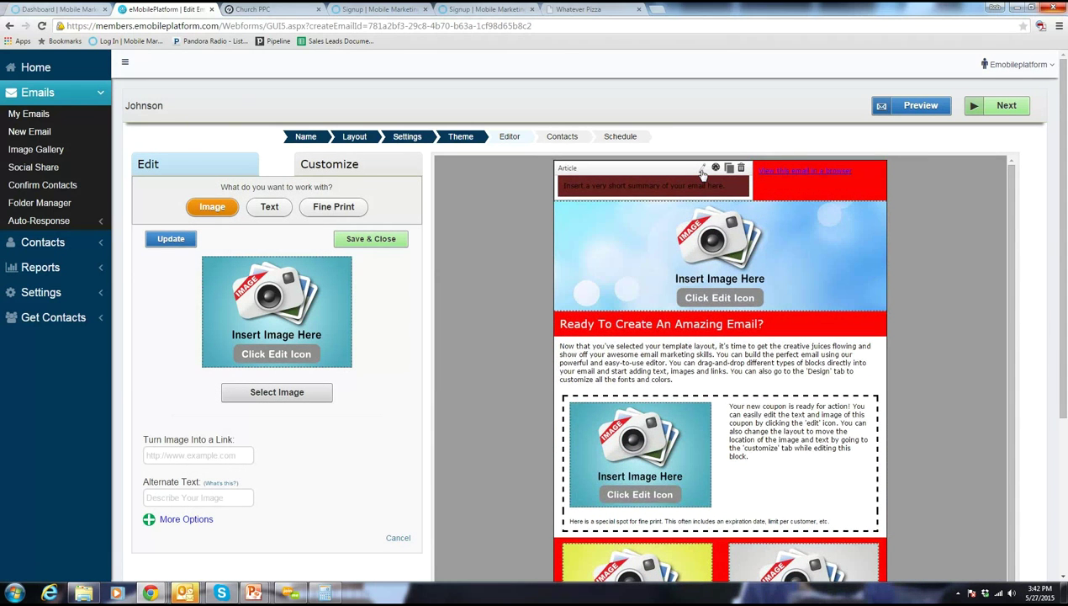
drag(703, 172, 701, 168)
click(666, 187)
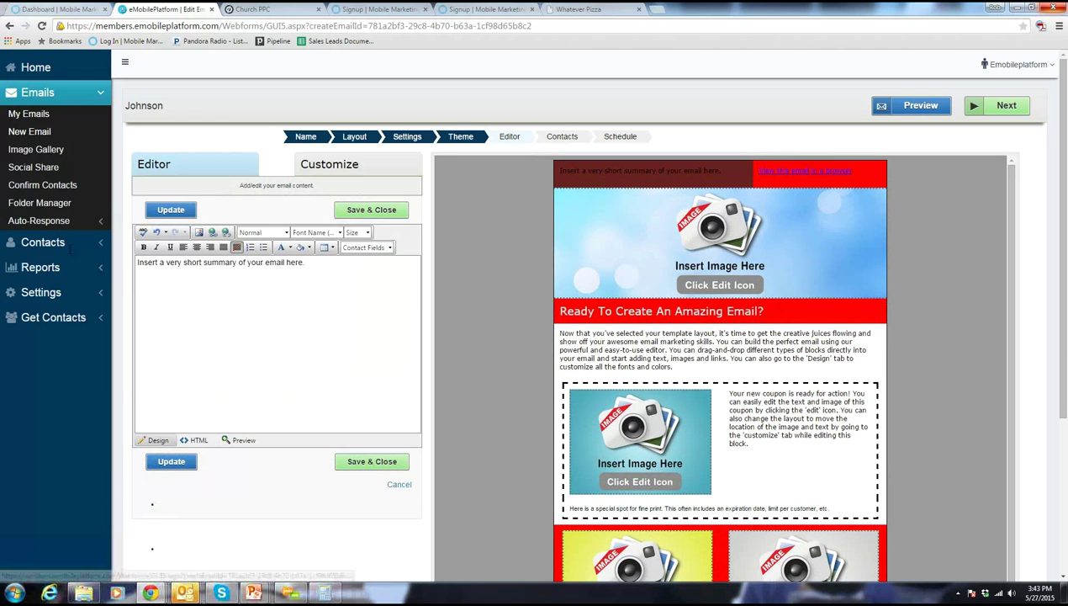
drag(326, 264, 71, 255)
text(He)
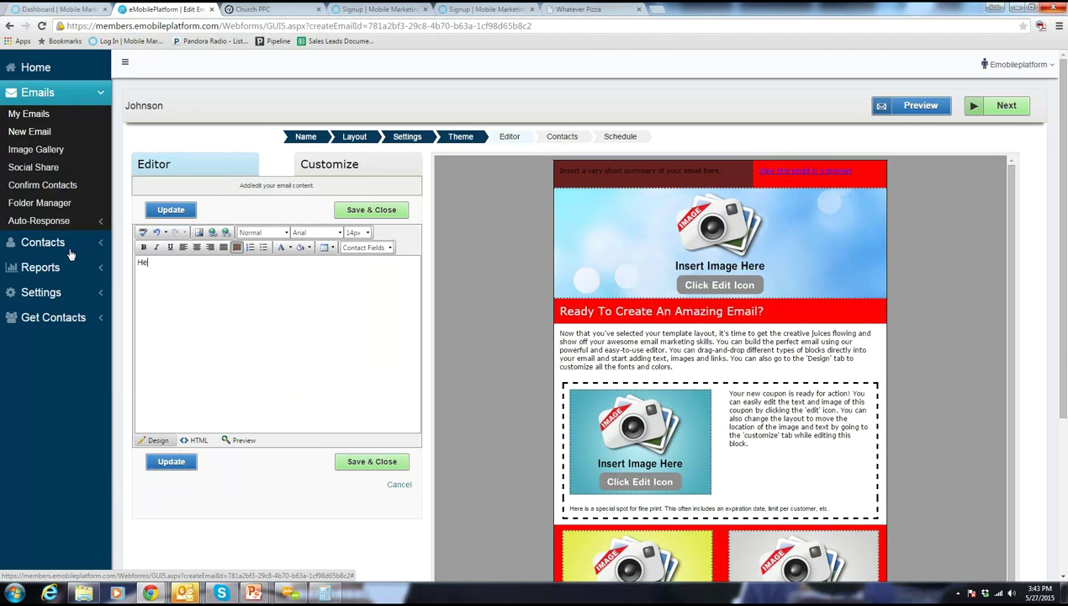
text(ppy Tuesday from us here at wherever)
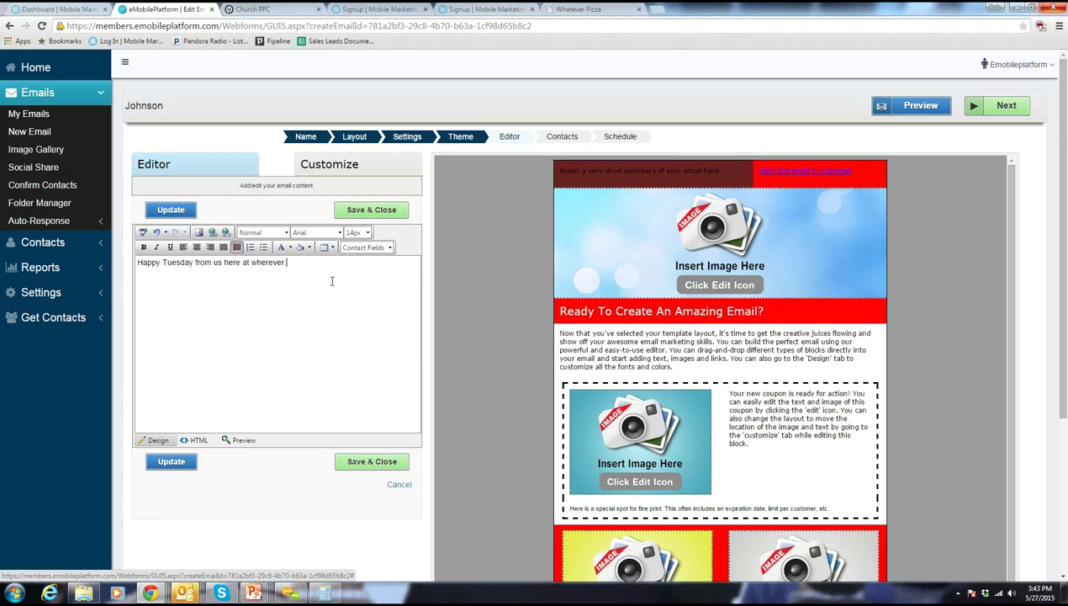
mouse_move(295, 261)
mouse_down()
mouse_move(161, 262)
mouse_move(295, 259)
mouse_up()
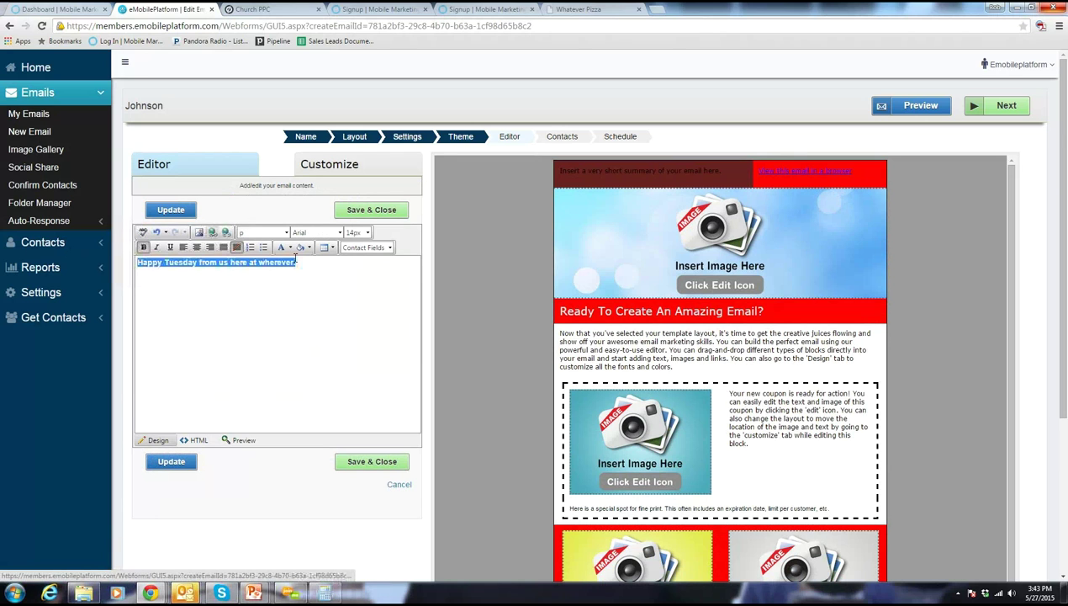
click(644, 250)
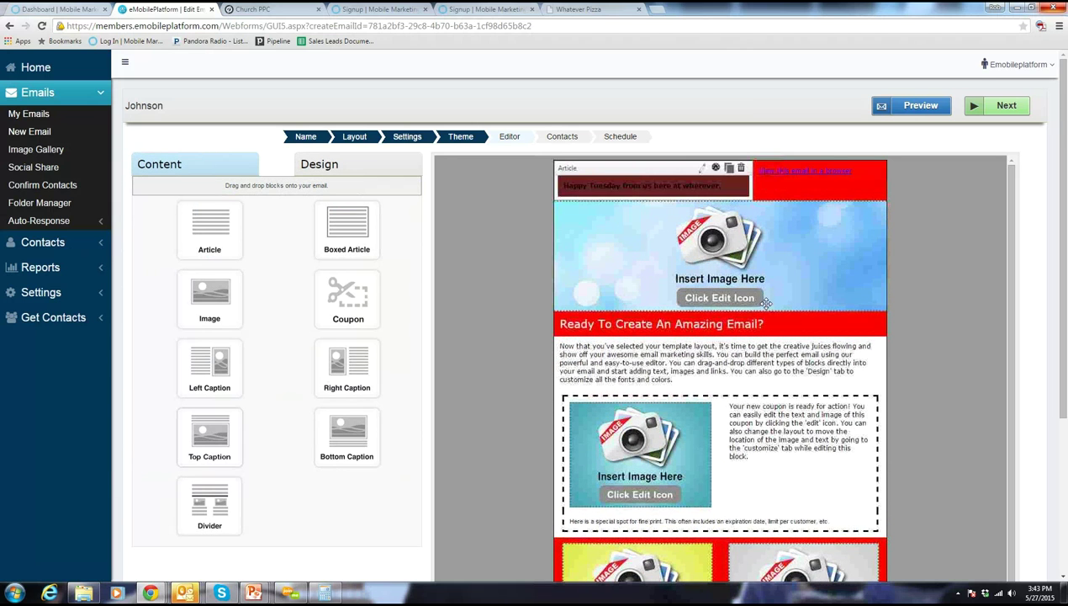
Replace the banner placeholder with the gallery image avidmobilememorialday.JPG and save the block.
mouse_move(835, 306)
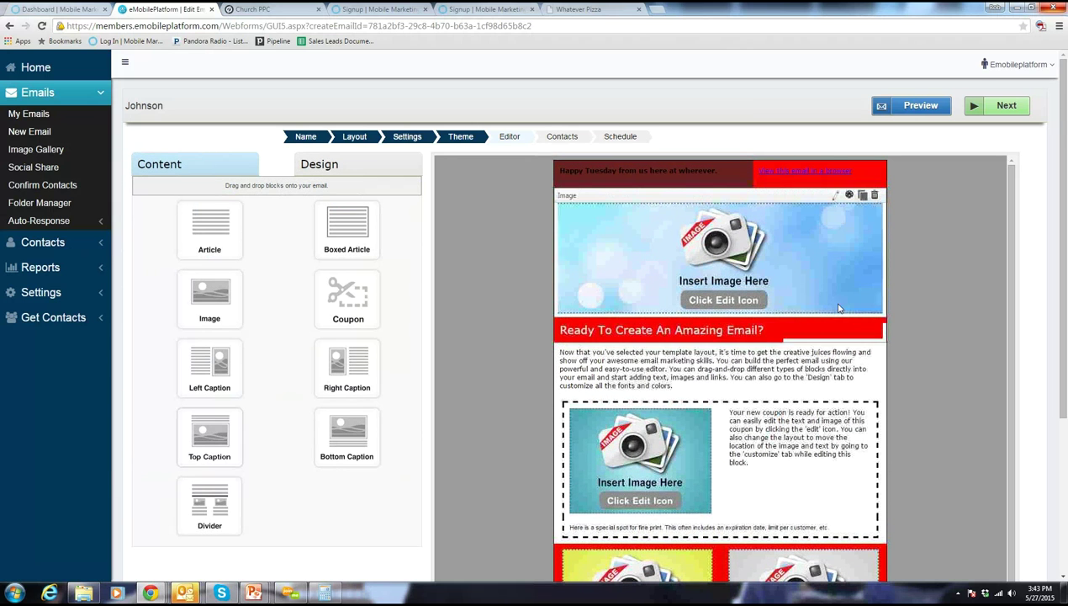
click(837, 197)
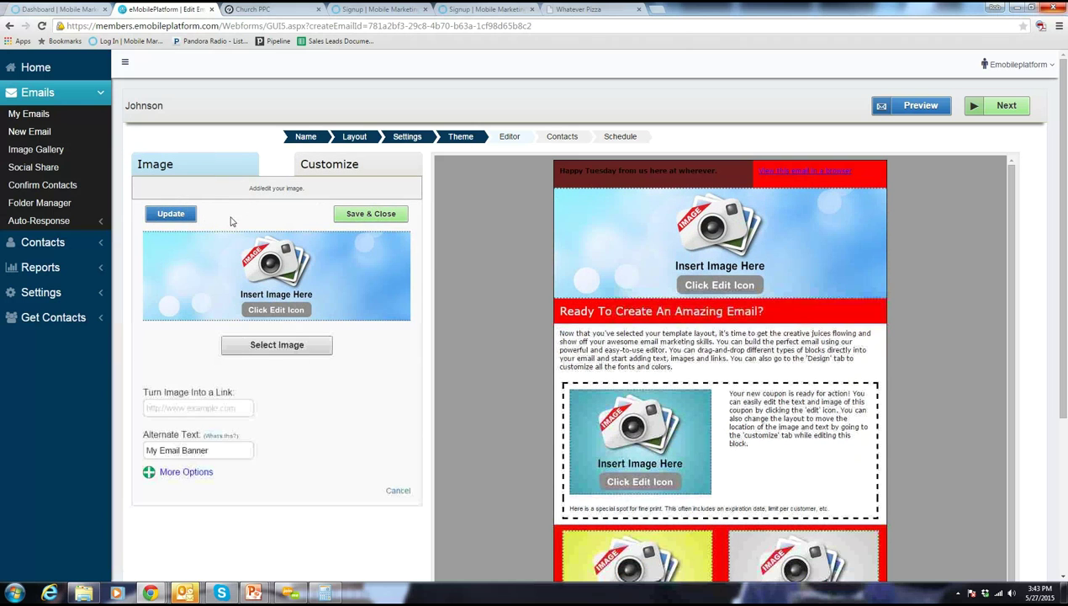
click(274, 346)
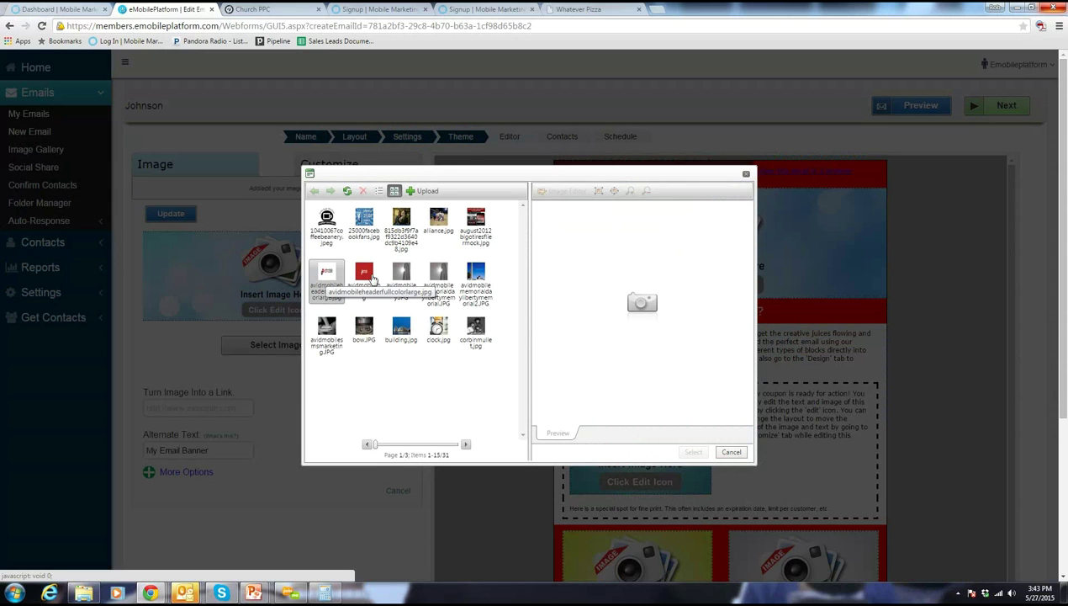
click(401, 275)
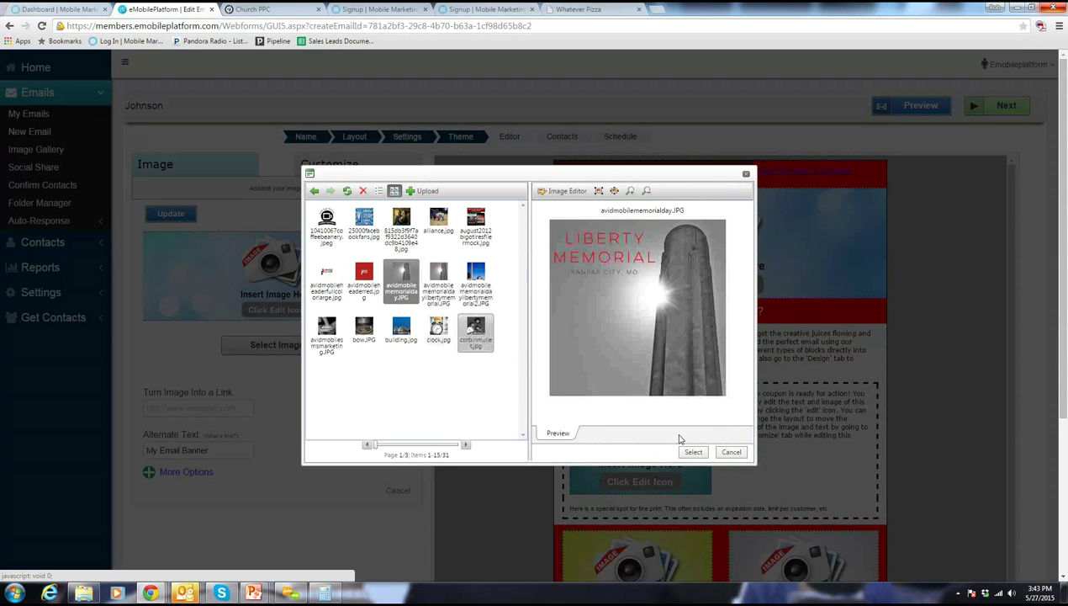
click(691, 452)
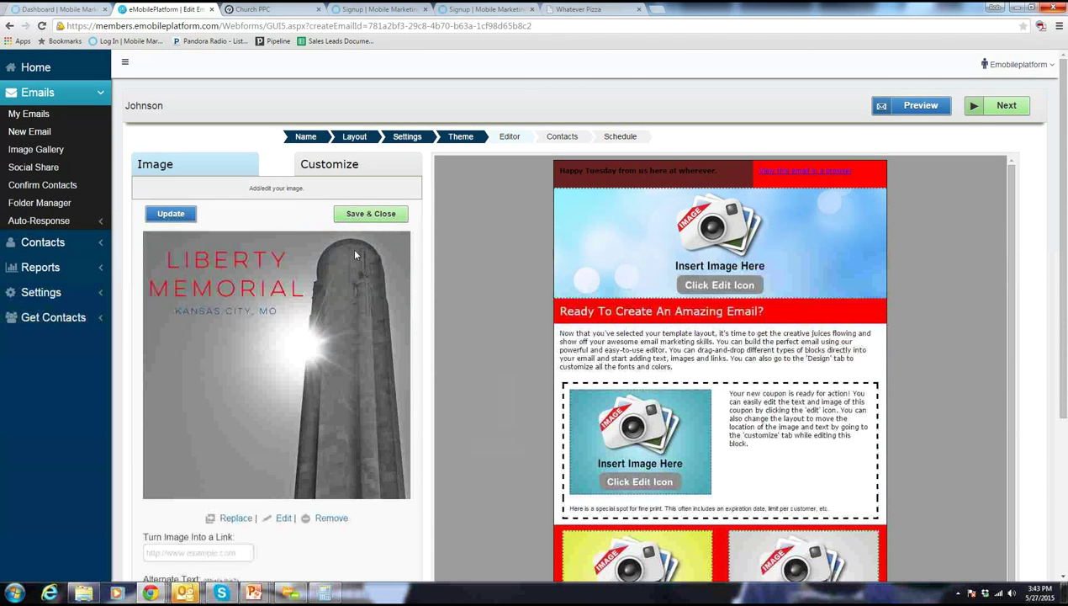
click(370, 214)
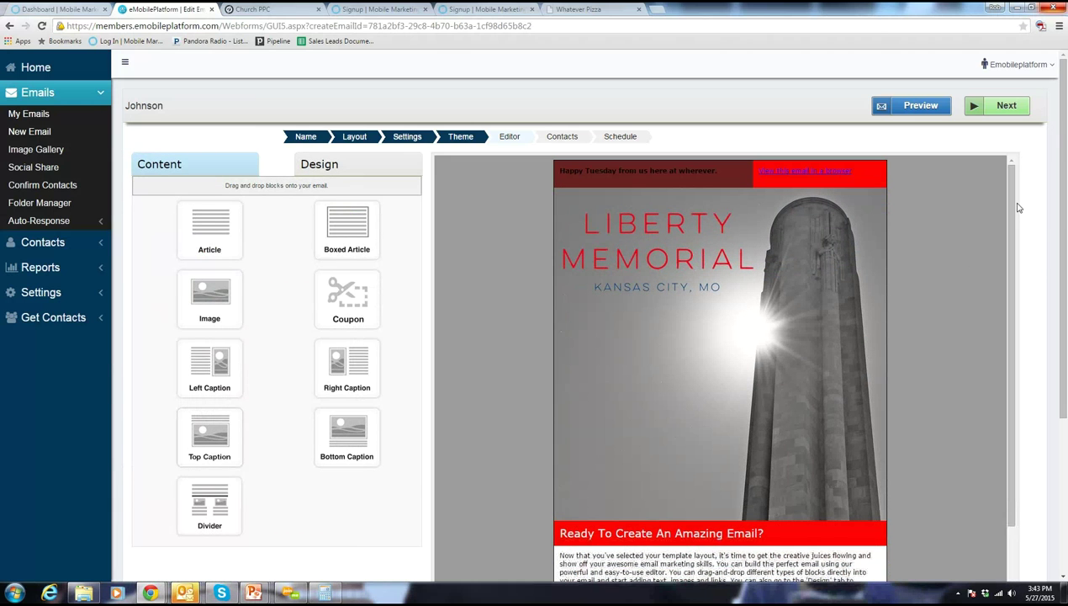
Review the rest of the email layout down to its footer and continue to the Contacts stage.
drag(1008, 202, 1005, 390)
mouse_move(832, 273)
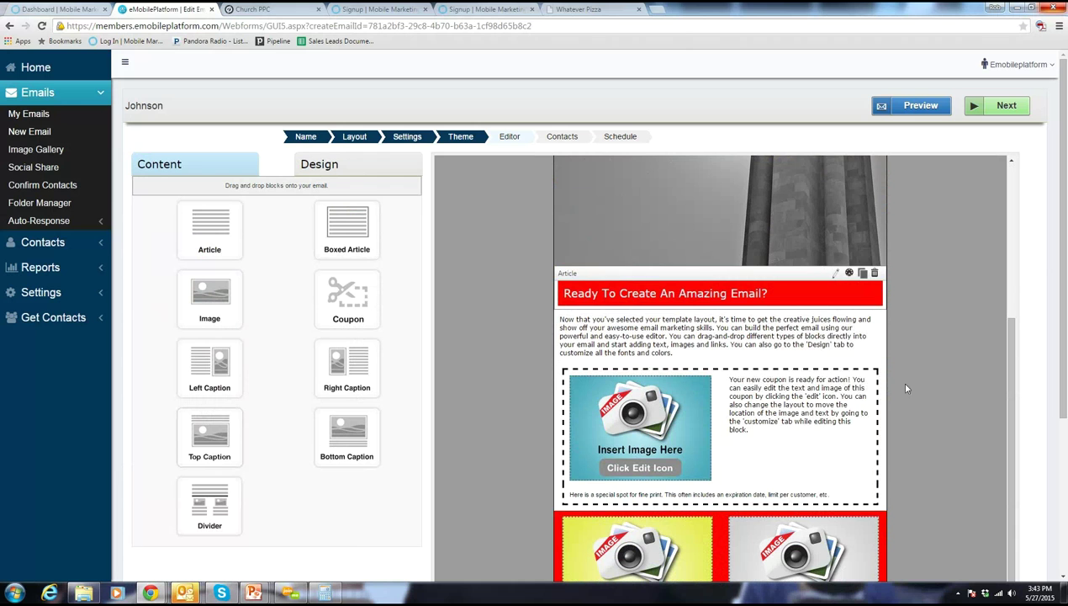
scroll(907, 387, down, 3)
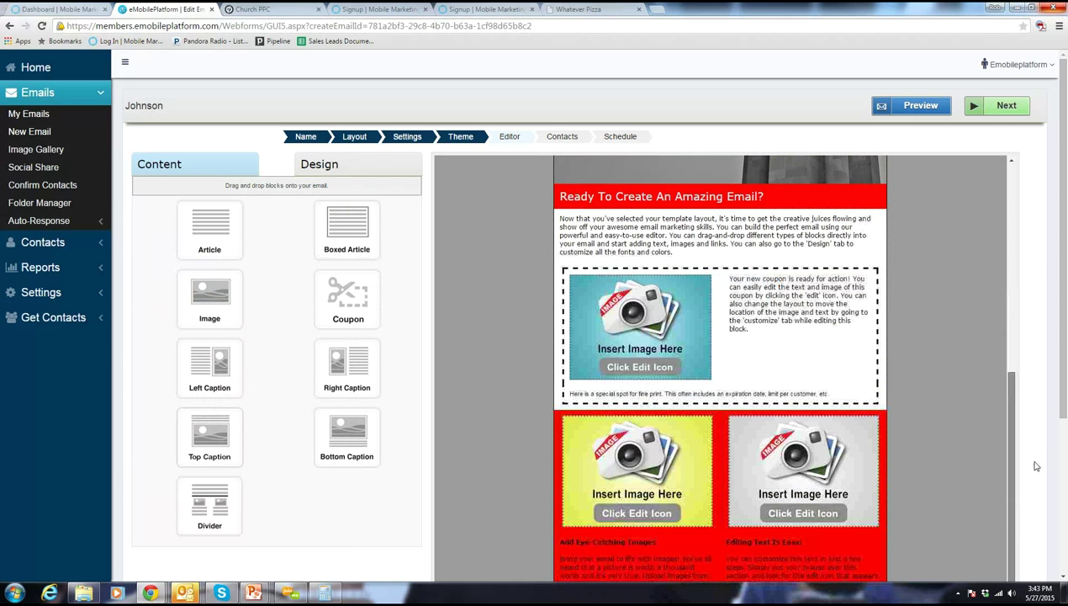
scroll(1055, 396, down, 2)
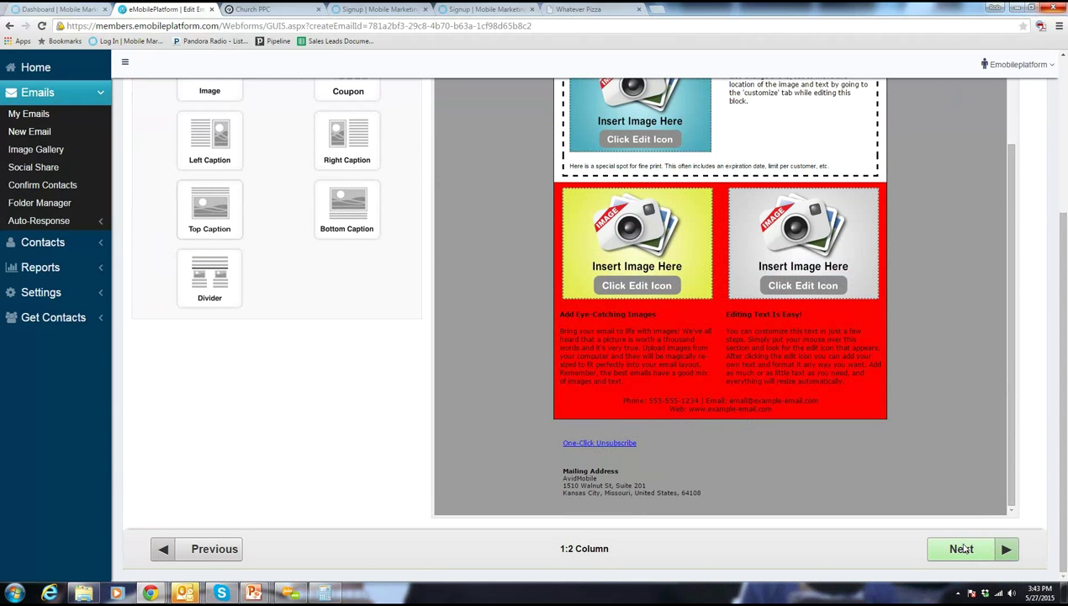
click(963, 547)
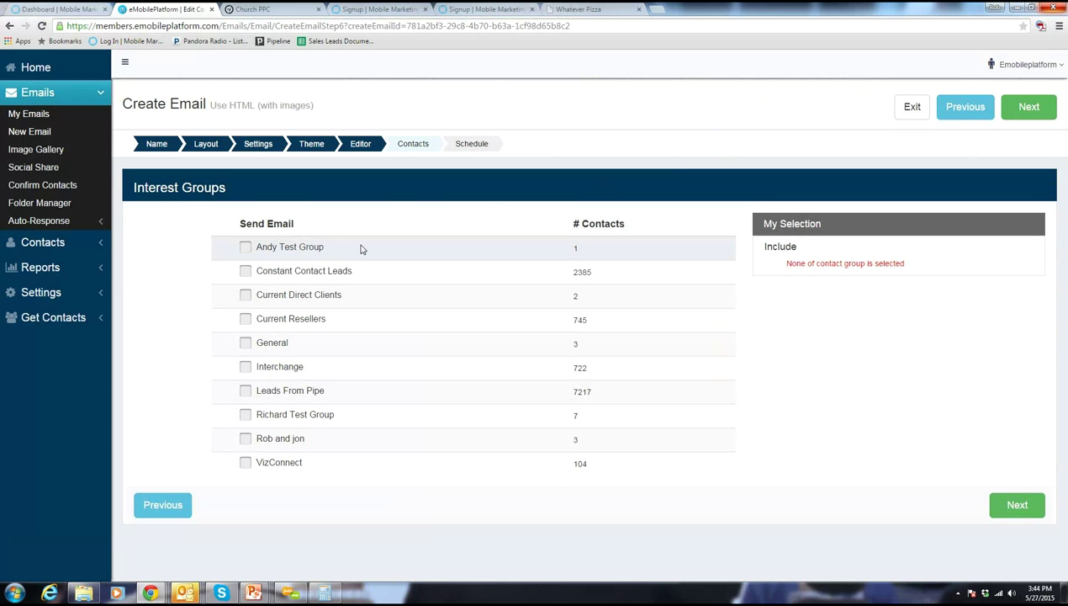
Open the Email Analytics report and examine opens, bounces and clicks in the activity chart and the list of sent emails.
click(40, 267)
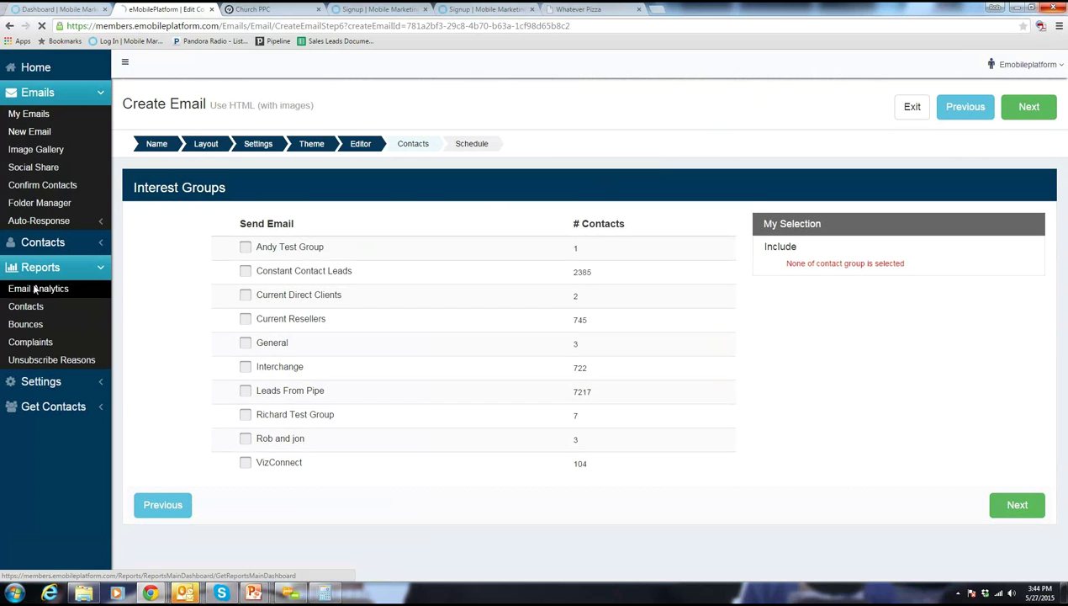
click(35, 289)
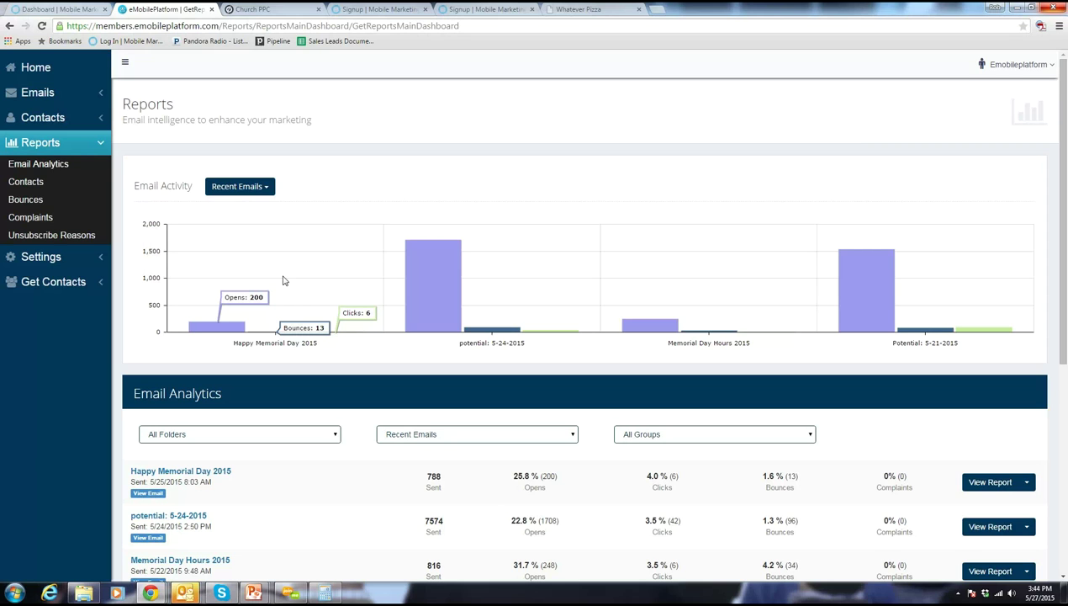
mouse_move(471, 277)
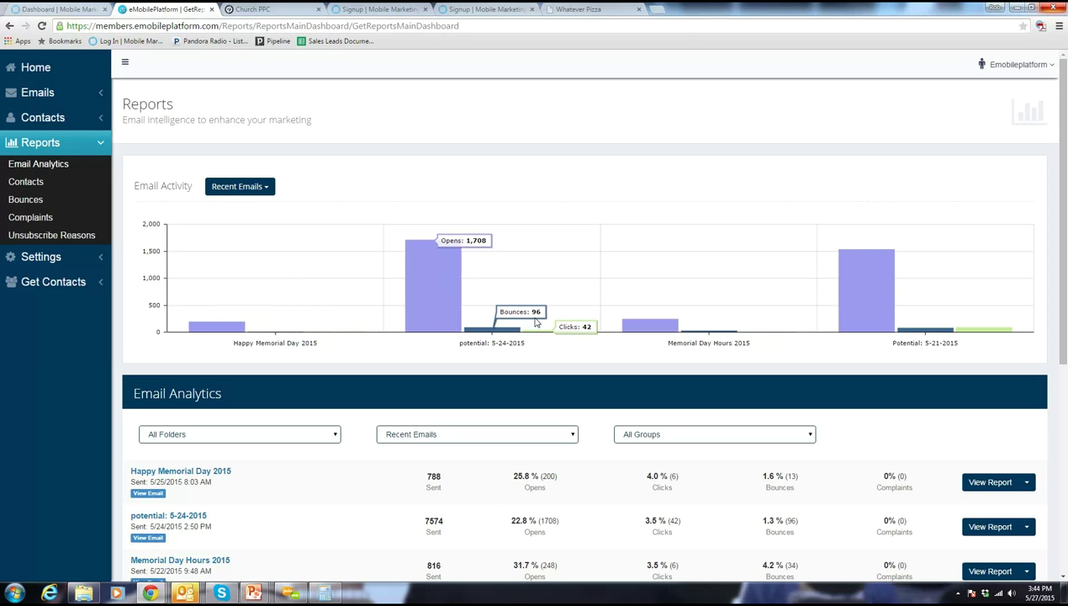
mouse_move(709, 330)
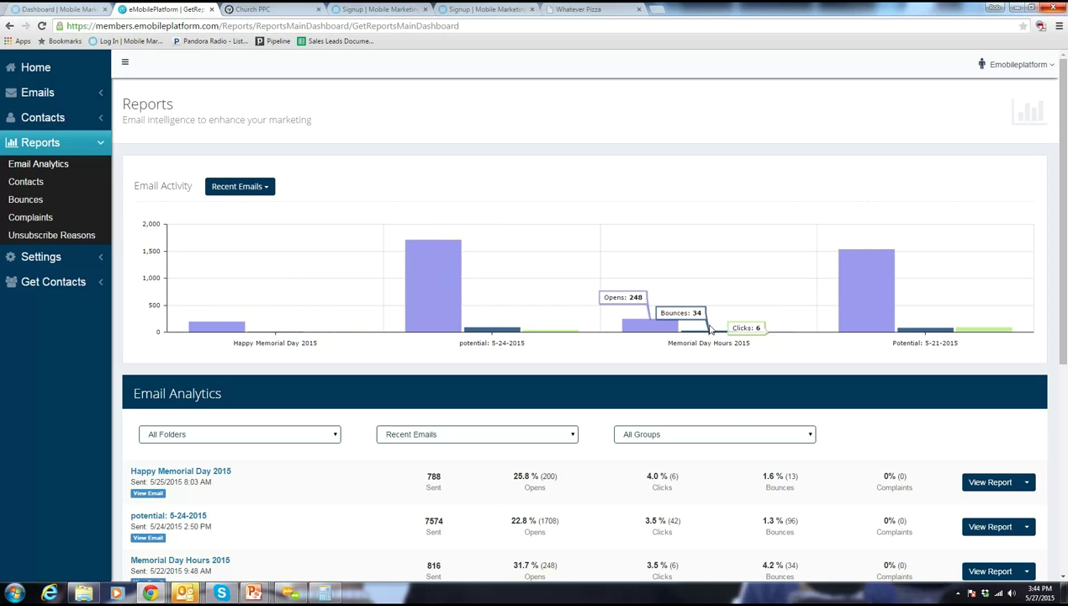
mouse_move(885, 294)
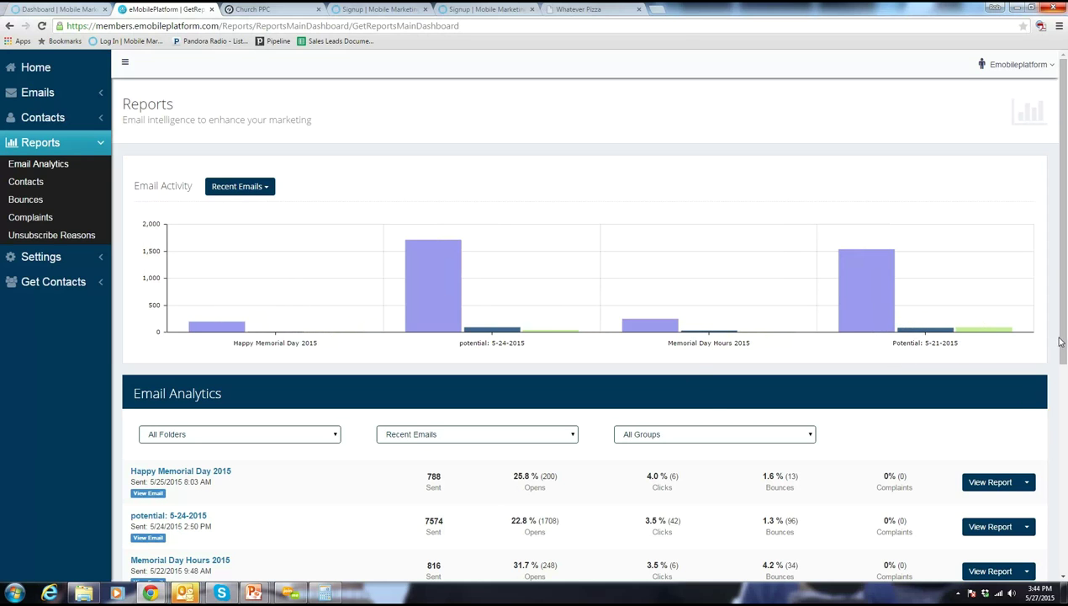
drag(1064, 374, 1051, 499)
scroll(918, 272, down, 1)
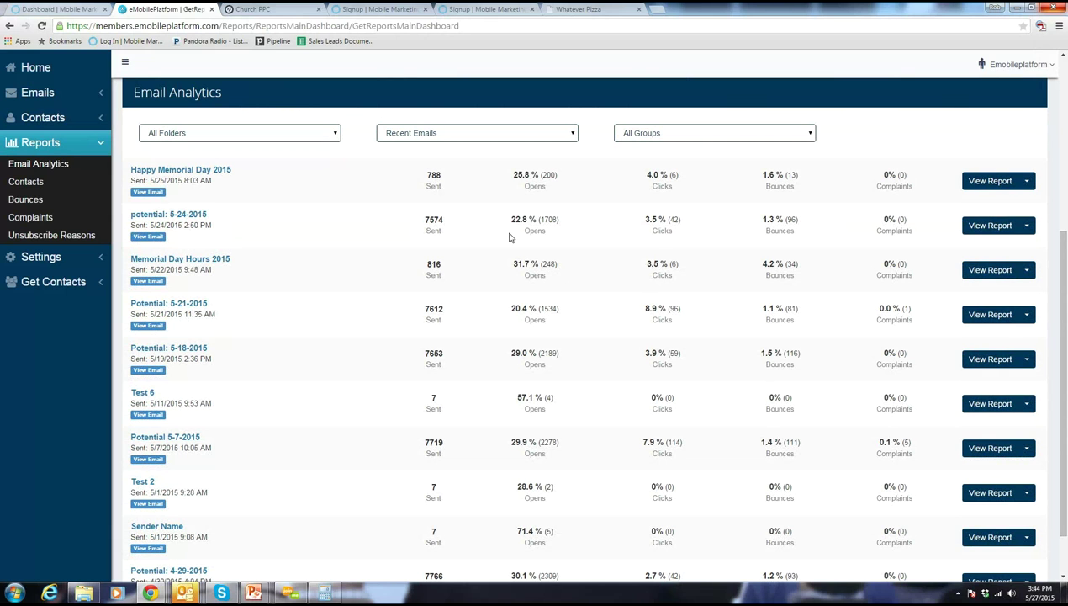
drag(1057, 260, 612, 75)
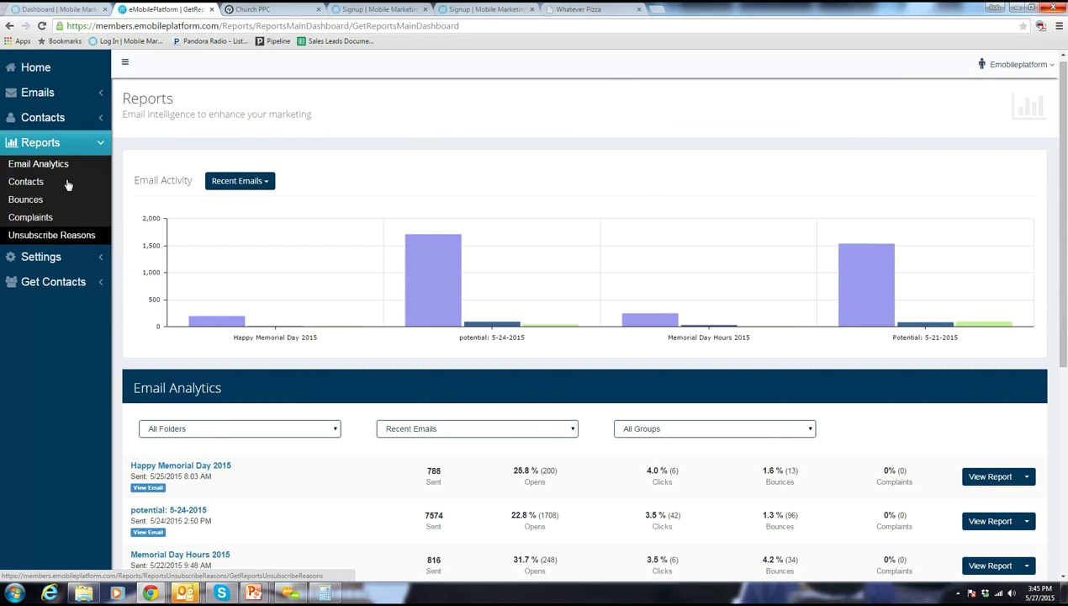
Show the Get Contacts options, and switch back to the main marketing platform's Dashboard.
click(51, 257)
click(52, 370)
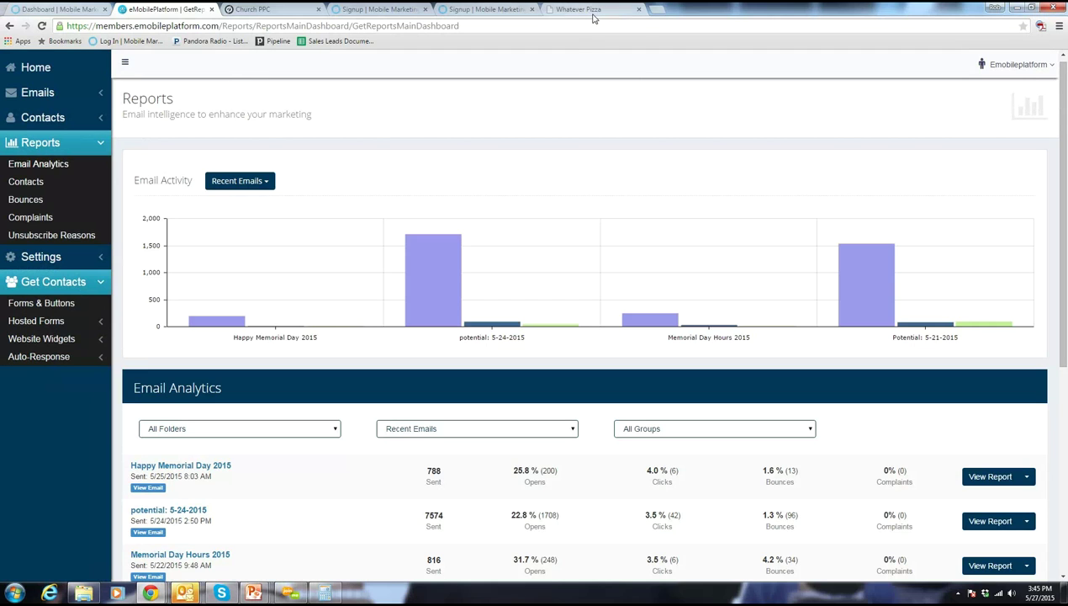
click(54, 9)
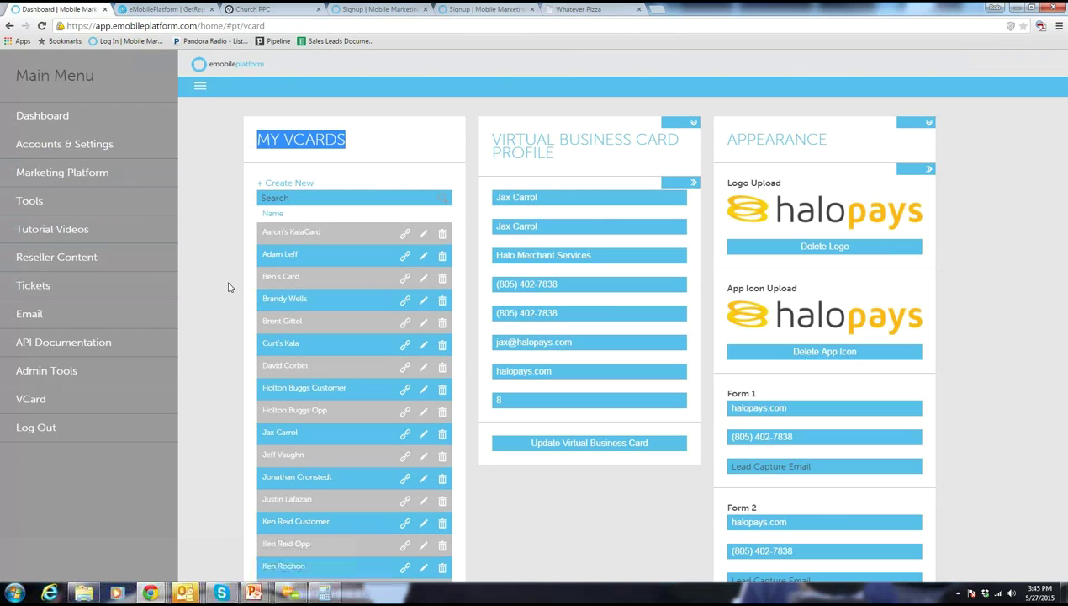
click(50, 117)
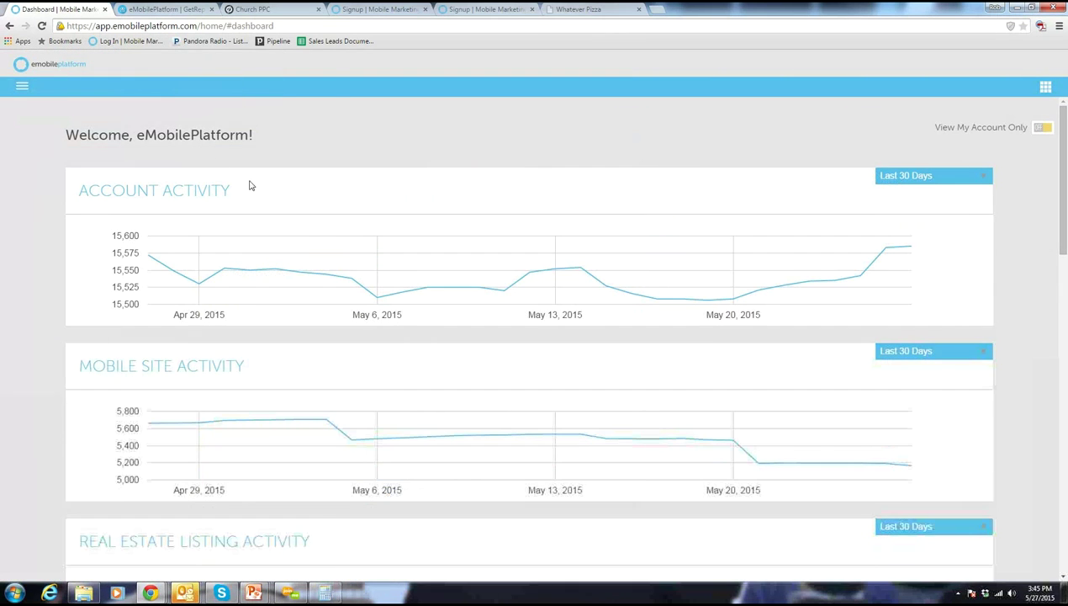
Open the VCard page of the Tutorial Videos section.
click(22, 86)
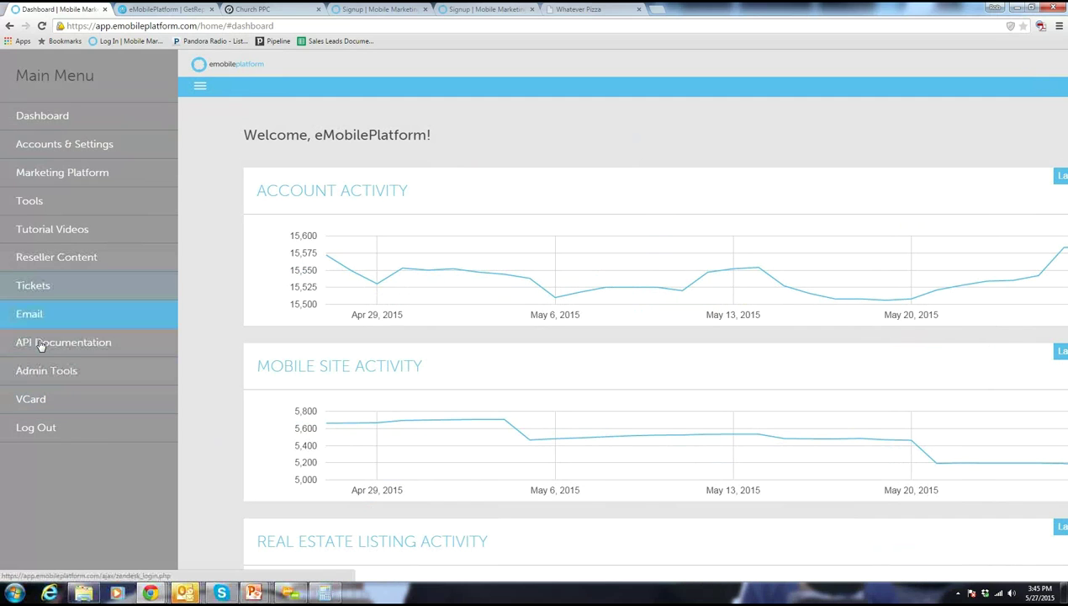
click(46, 240)
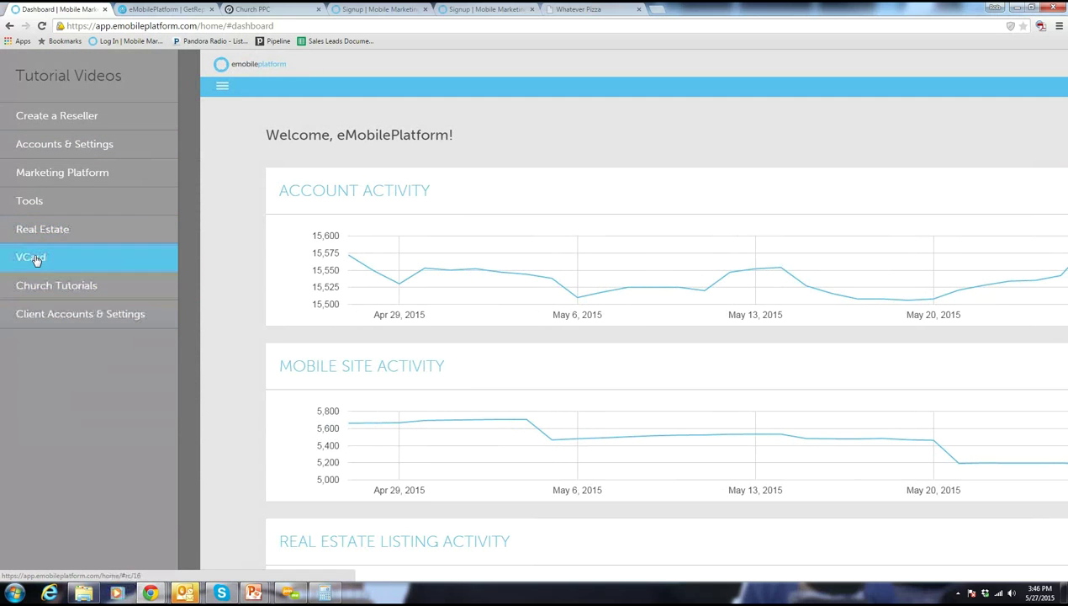
click(36, 260)
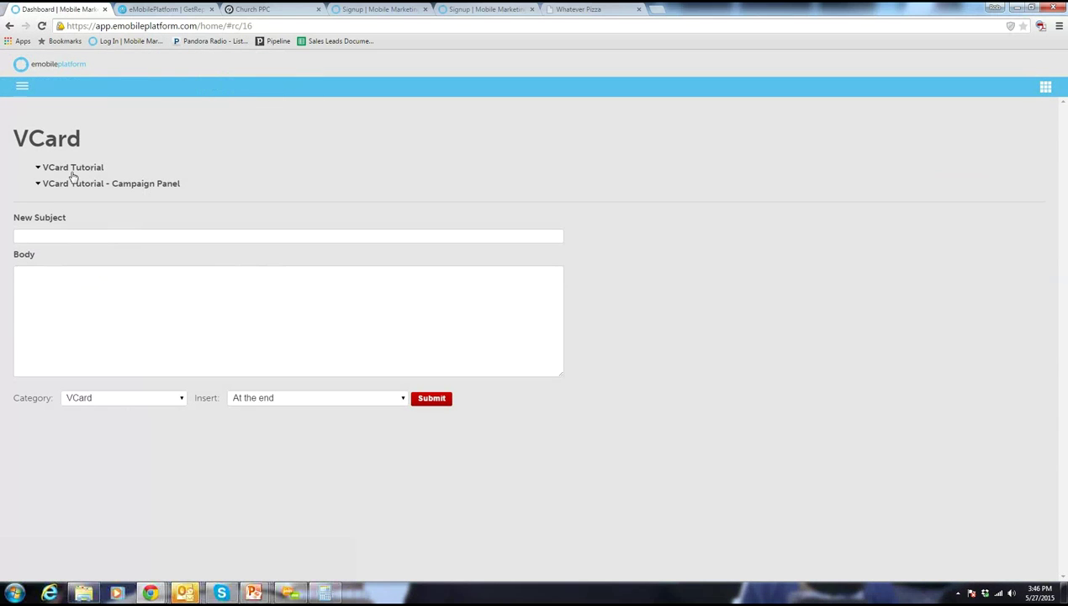
Expand the VCard Tutorial and VCard Tutorial - Campaign Panel entries to show their descriptions and videos.
click(73, 169)
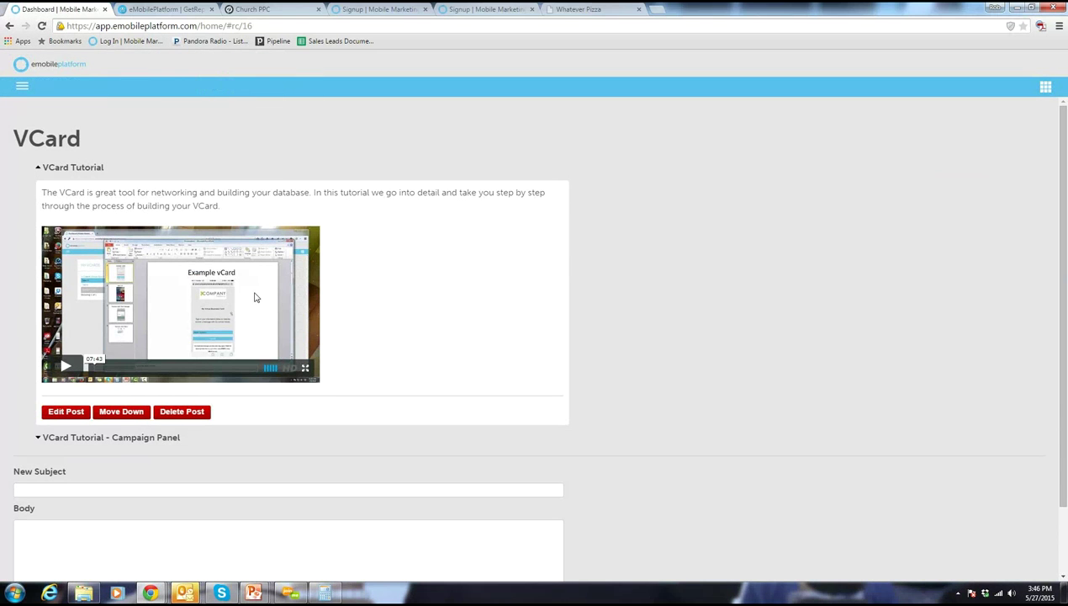
click(102, 439)
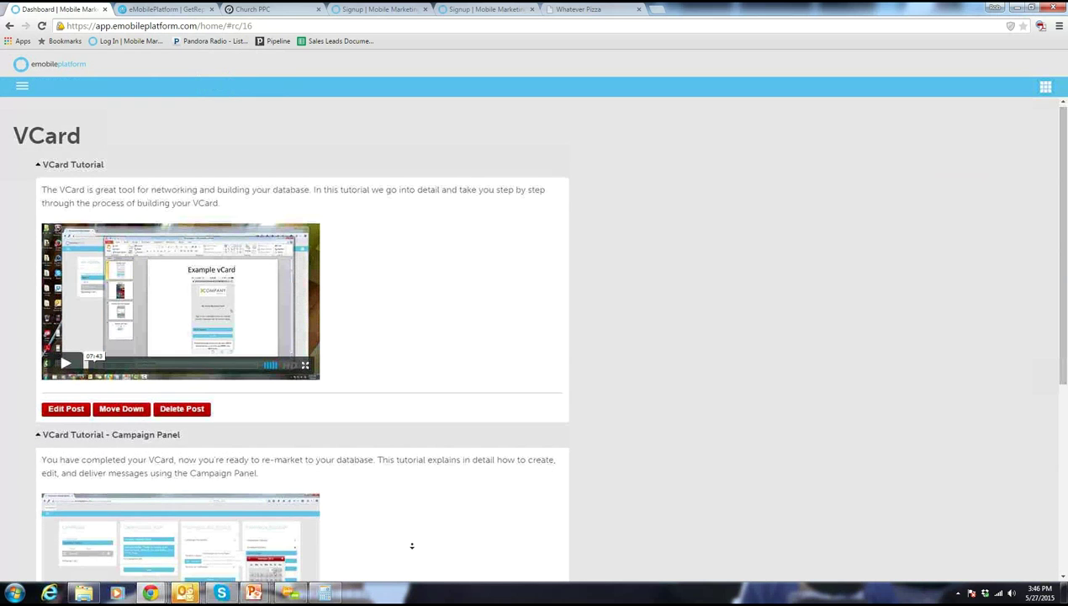
scroll(395, 505, down, 1)
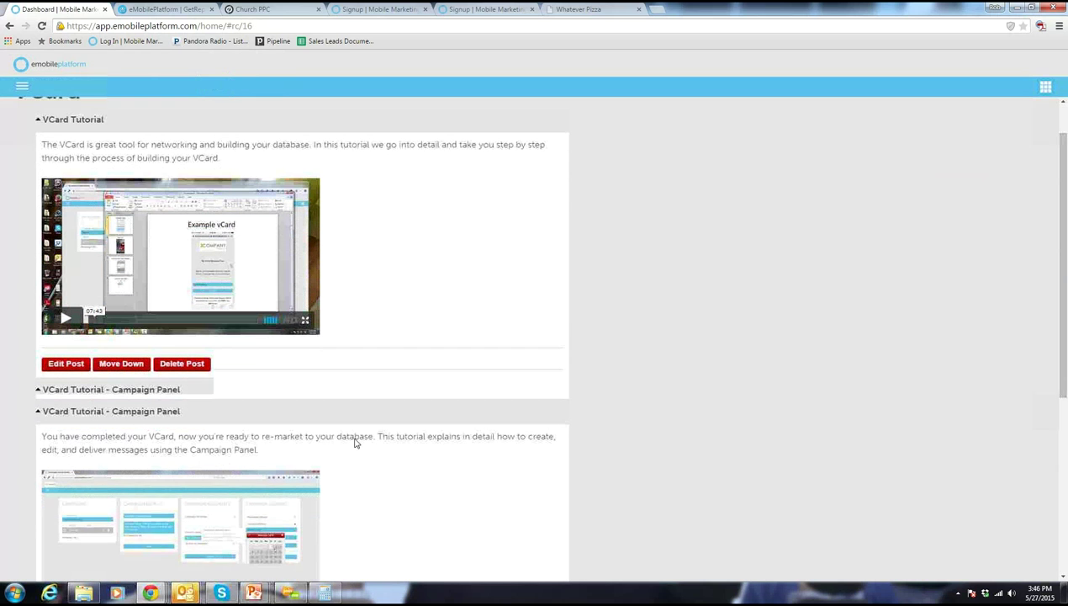
Open the Marketing Platform tutorial videos and expand How to Create a Keyword and Capture Comments with Keyword and Text2Pledge.
click(23, 87)
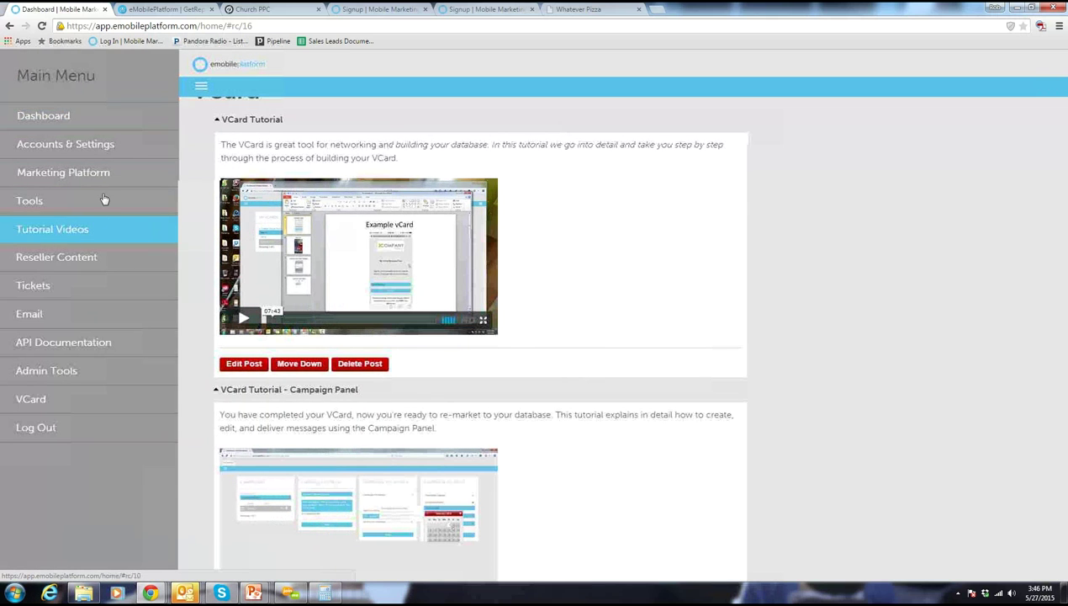
click(107, 144)
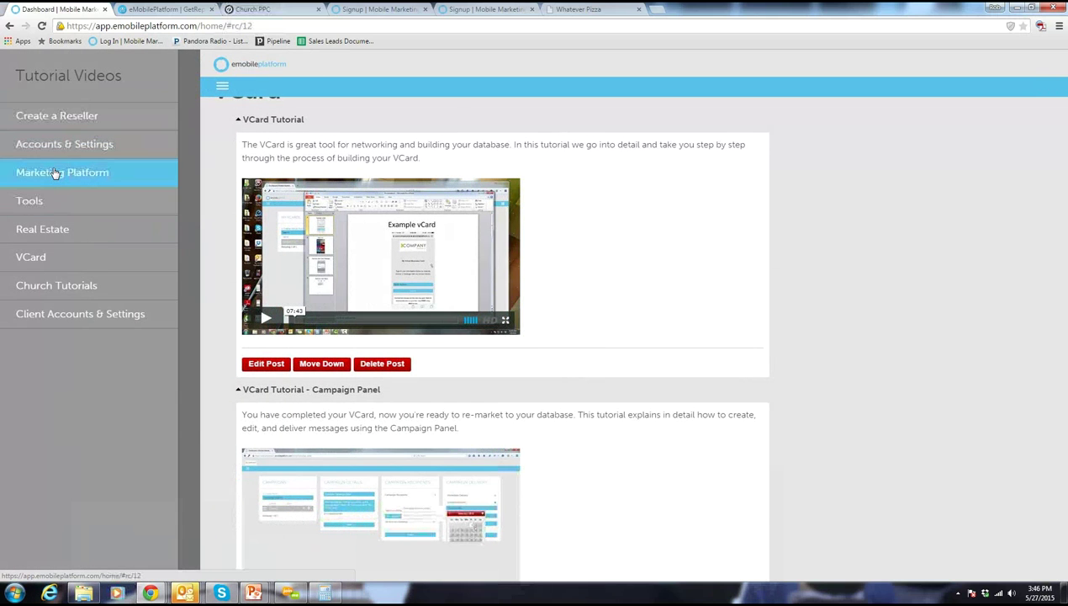
click(54, 173)
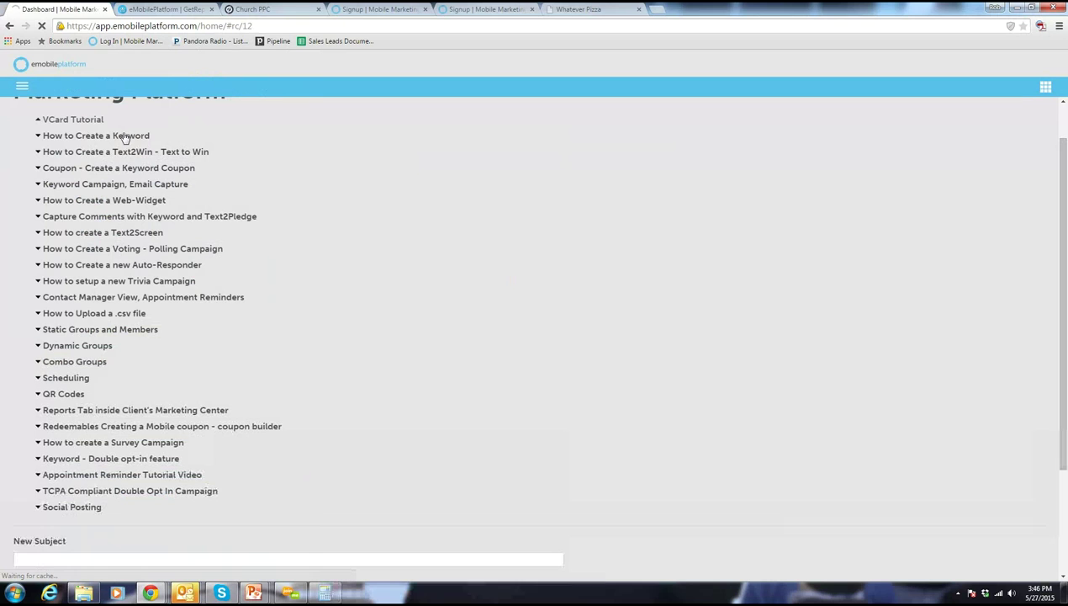
click(123, 136)
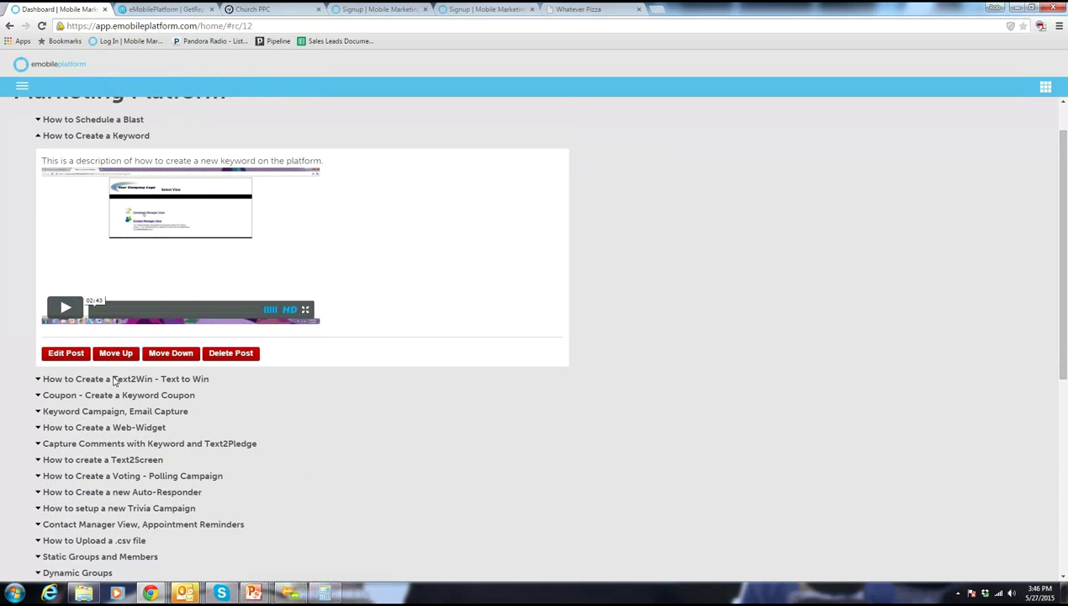
click(94, 444)
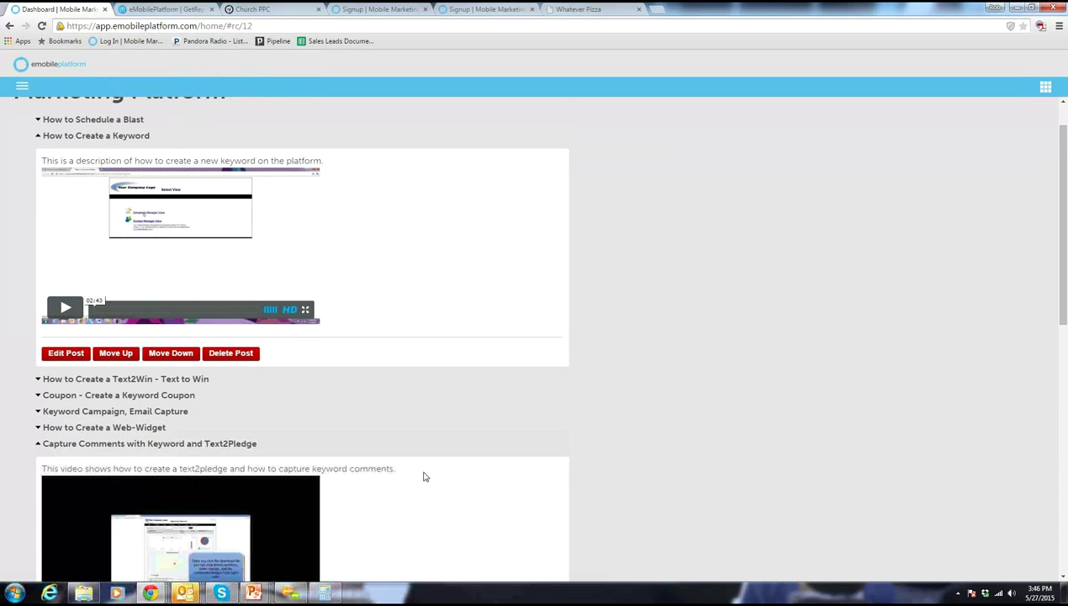
Open the Getting Started page of the Reseller Content section.
click(18, 89)
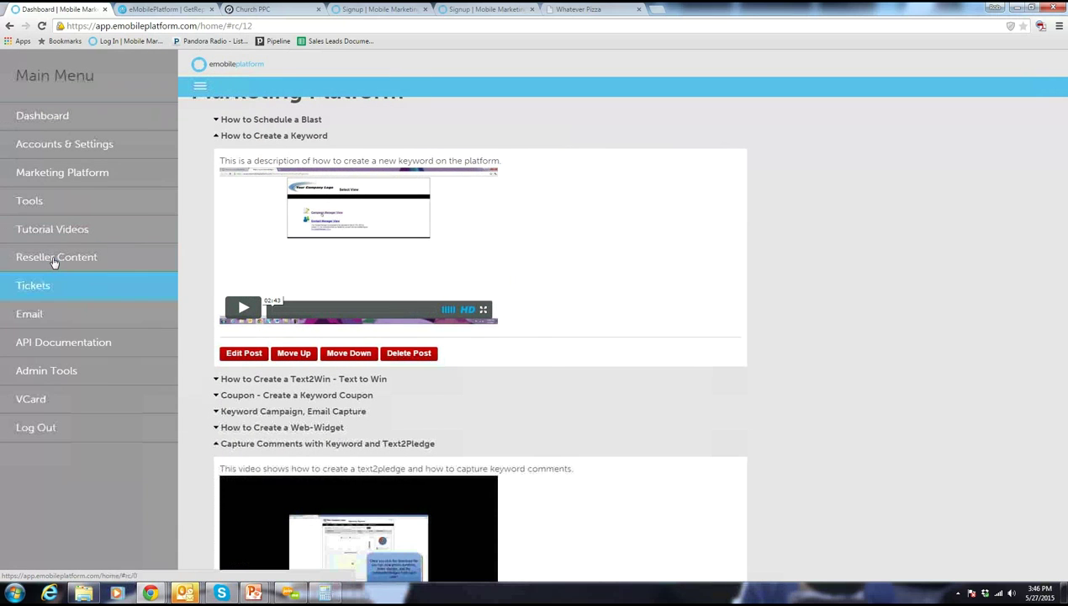
click(53, 258)
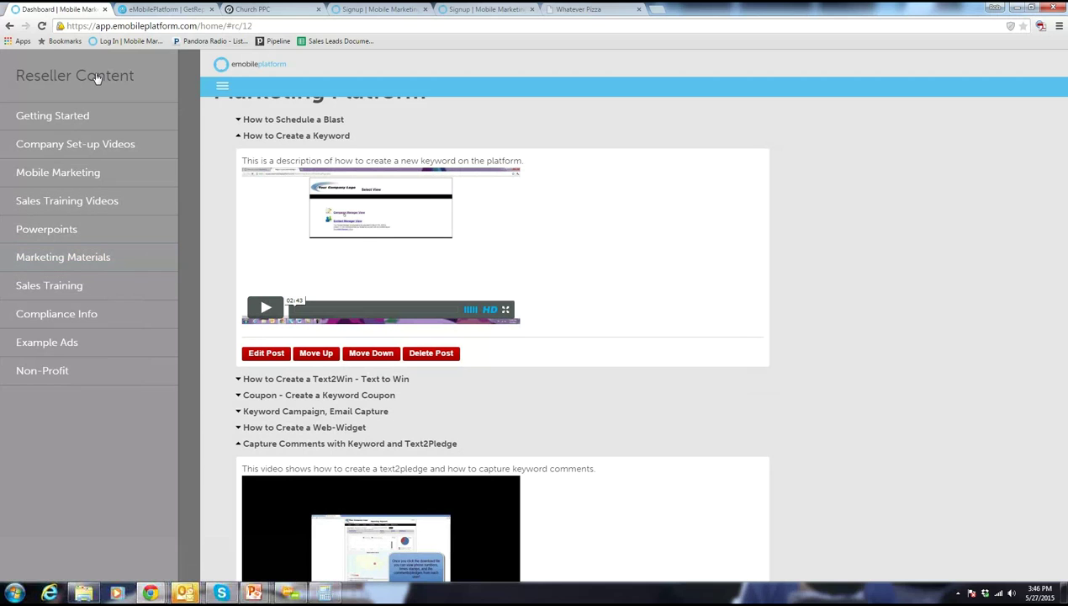
click(51, 115)
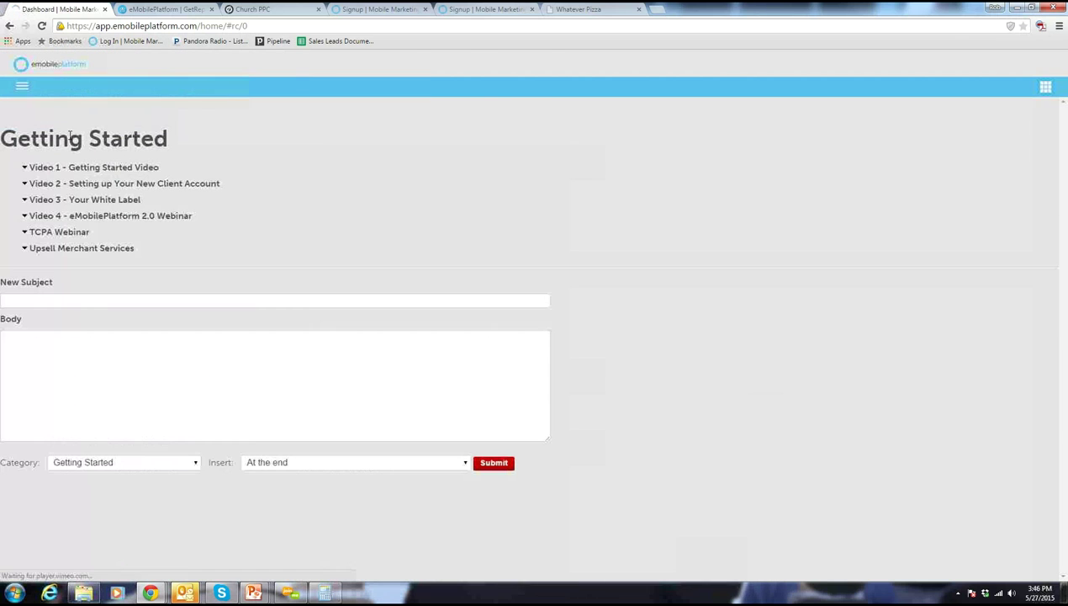
Open the Company Set-up Videos page of the Reseller Content section.
click(25, 95)
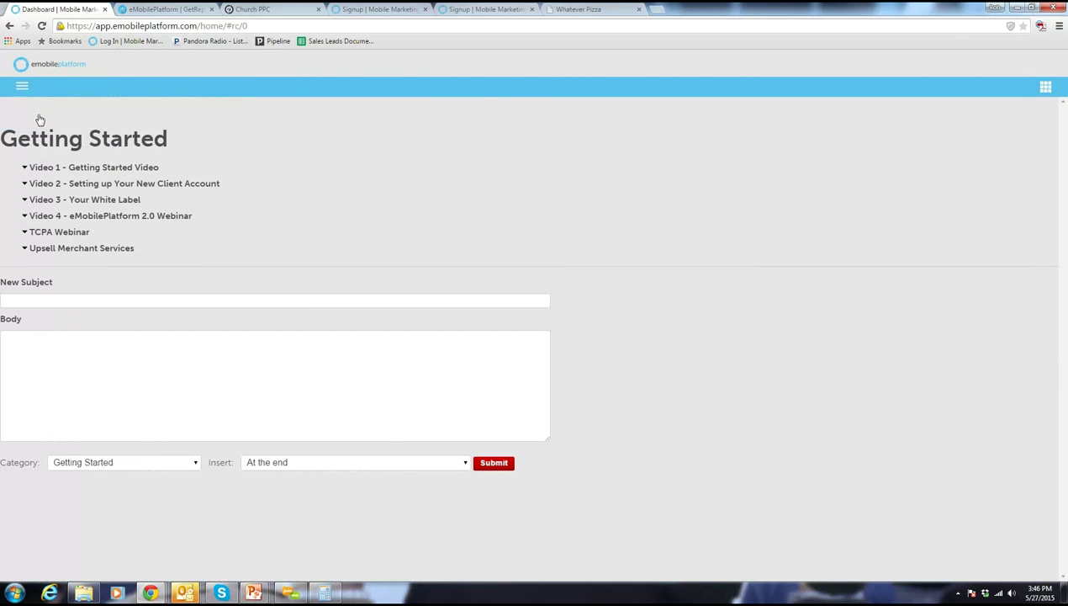
click(41, 147)
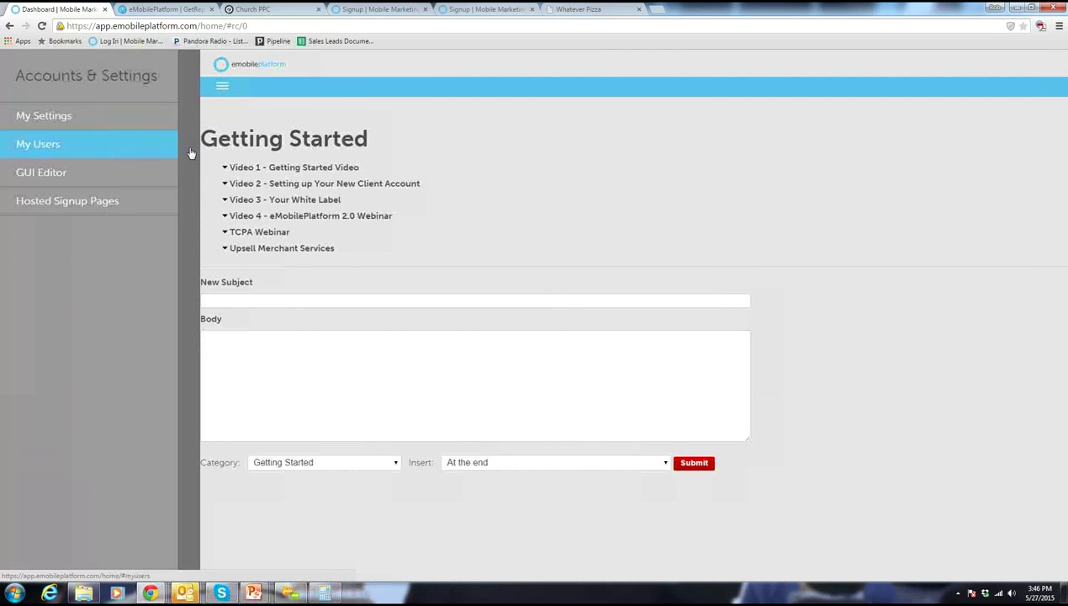
click(88, 200)
click(30, 257)
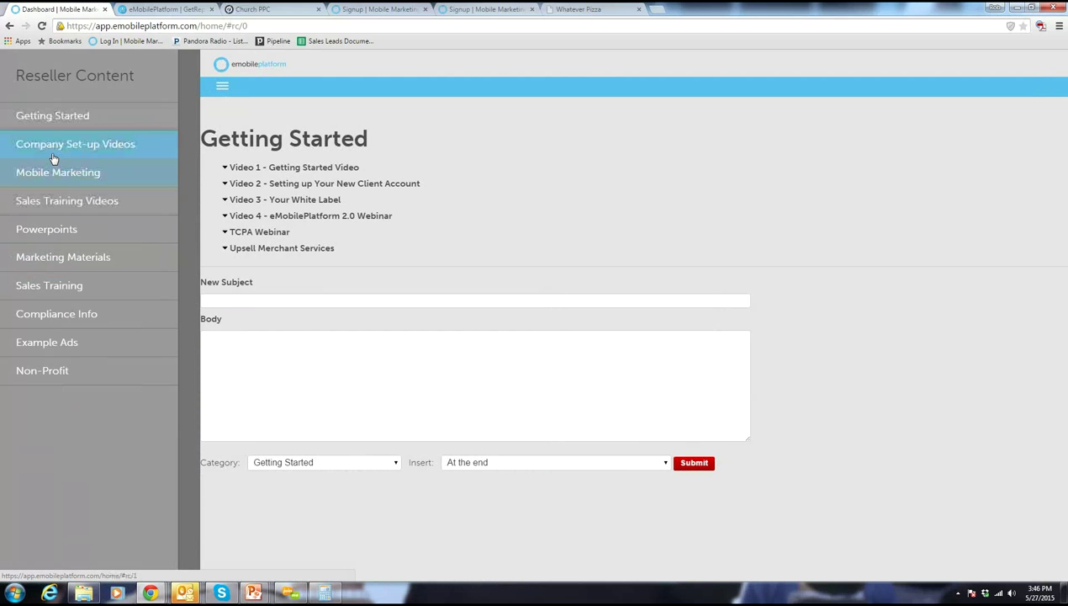
click(52, 155)
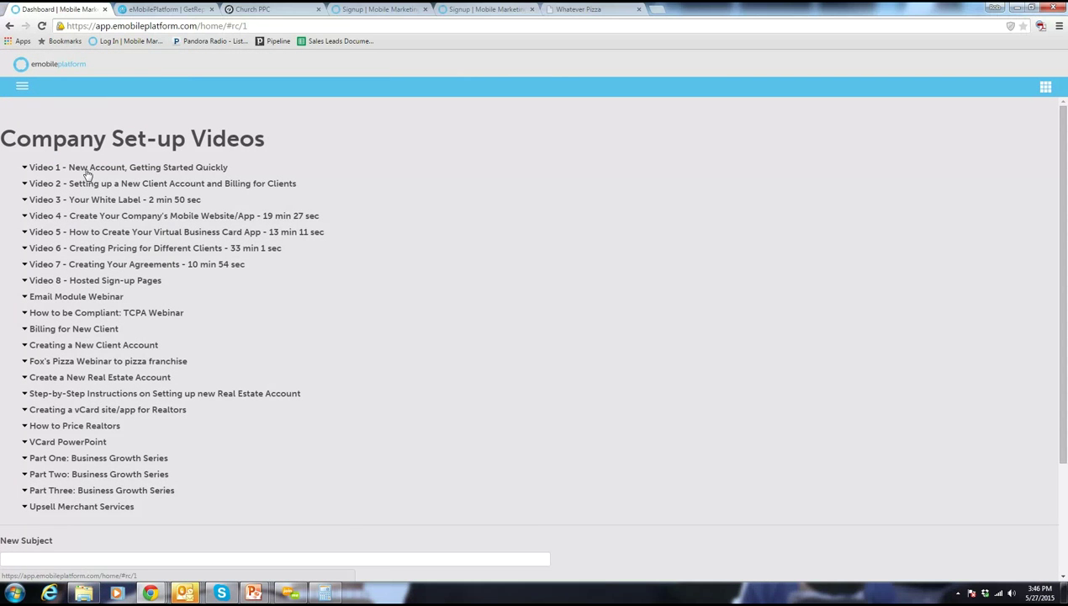
Expand Video 1 on getting a new account started and Video 2 on client account setup and billing, and view the remaining titles.
click(88, 171)
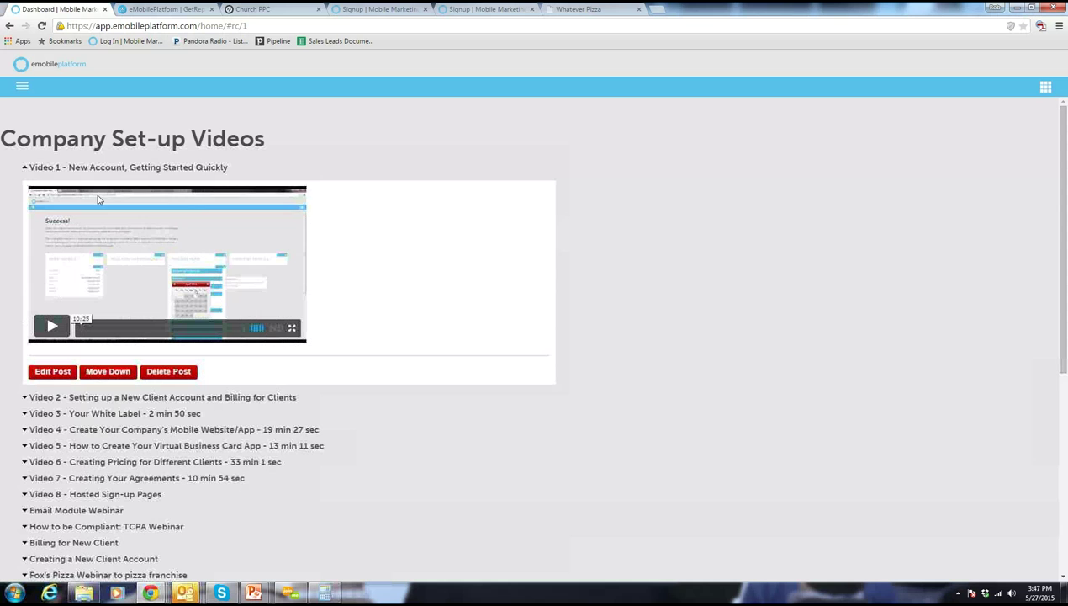
click(106, 397)
middle_click(526, 376)
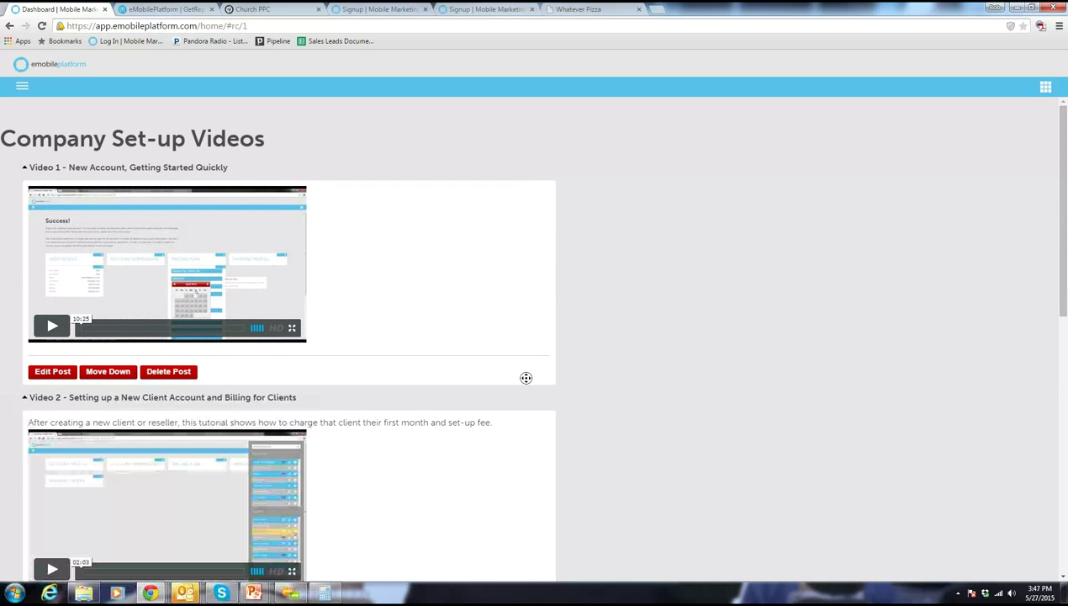
click(308, 308)
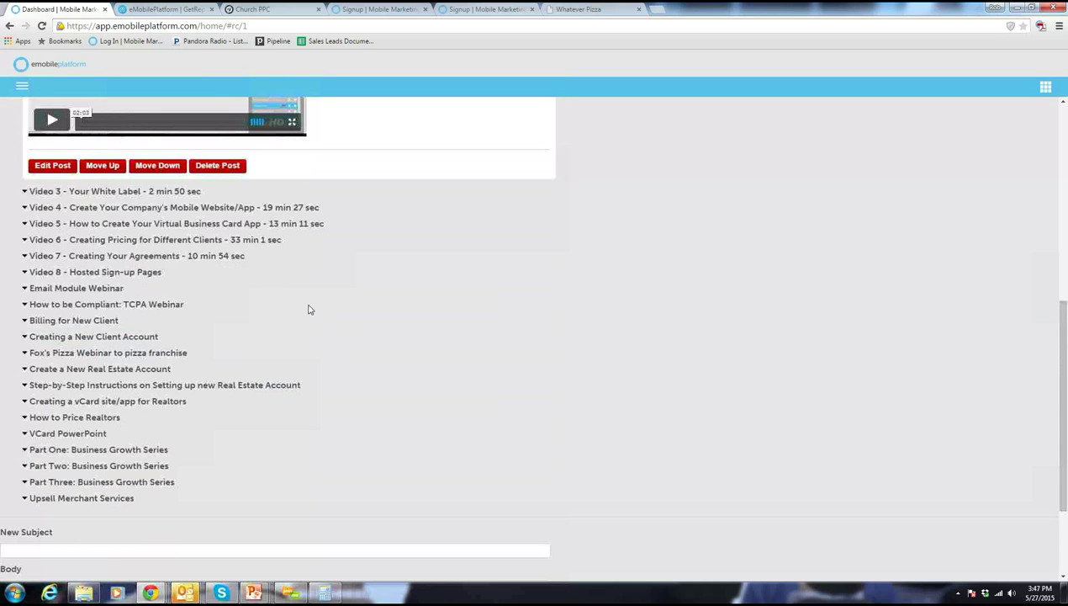
Expand the company set-up entries on creating client pricing (Video 6), Hosted Sign-up Pages (Video 8) and the TCPA compliance webinar.
click(124, 241)
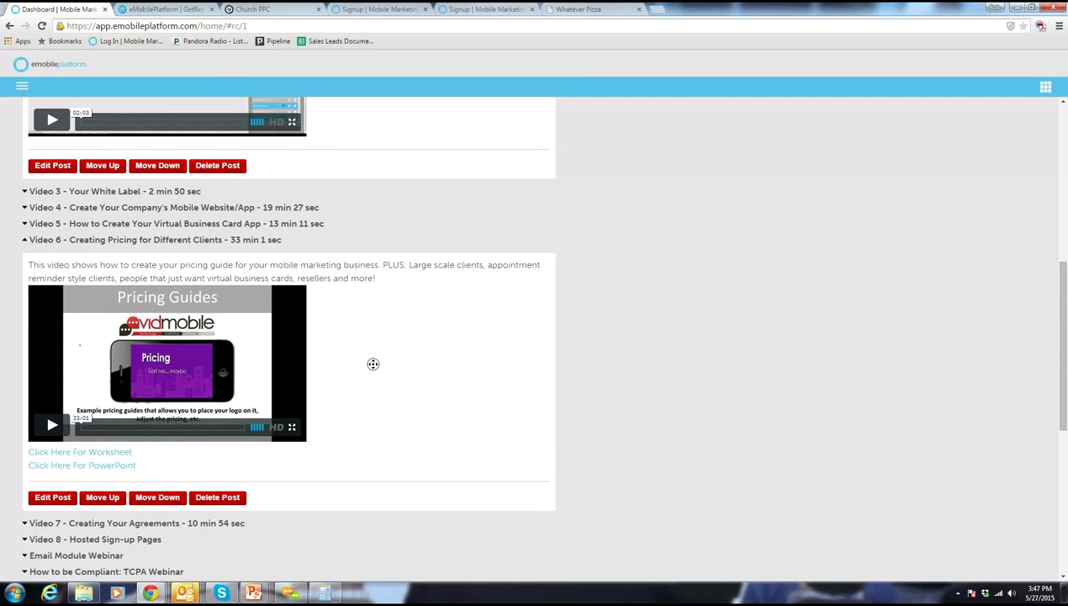
scroll(365, 415, down, 2)
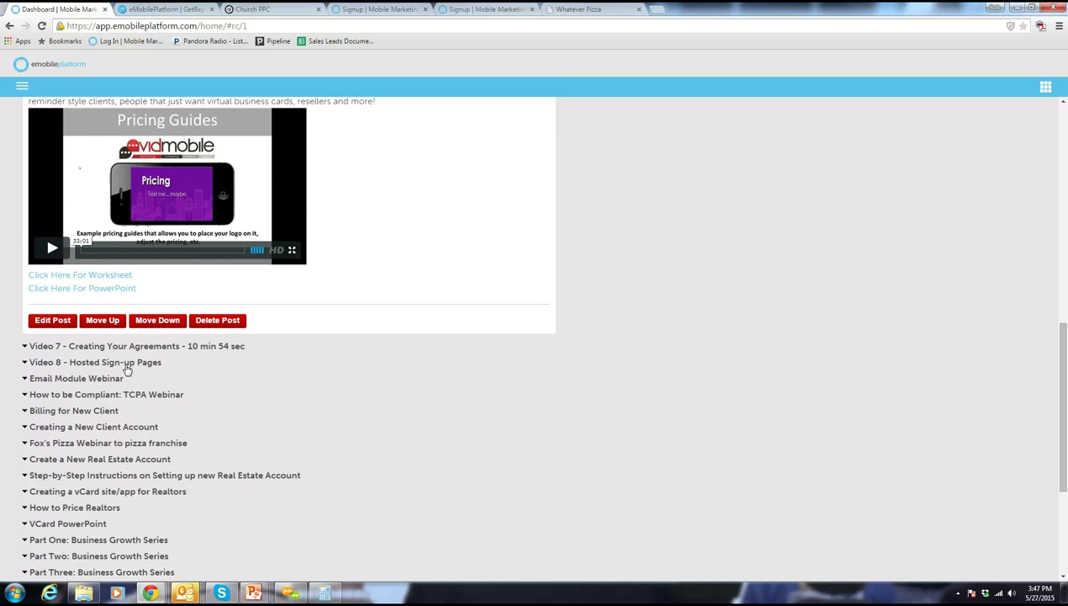
click(126, 363)
scroll(663, 513, down, 6)
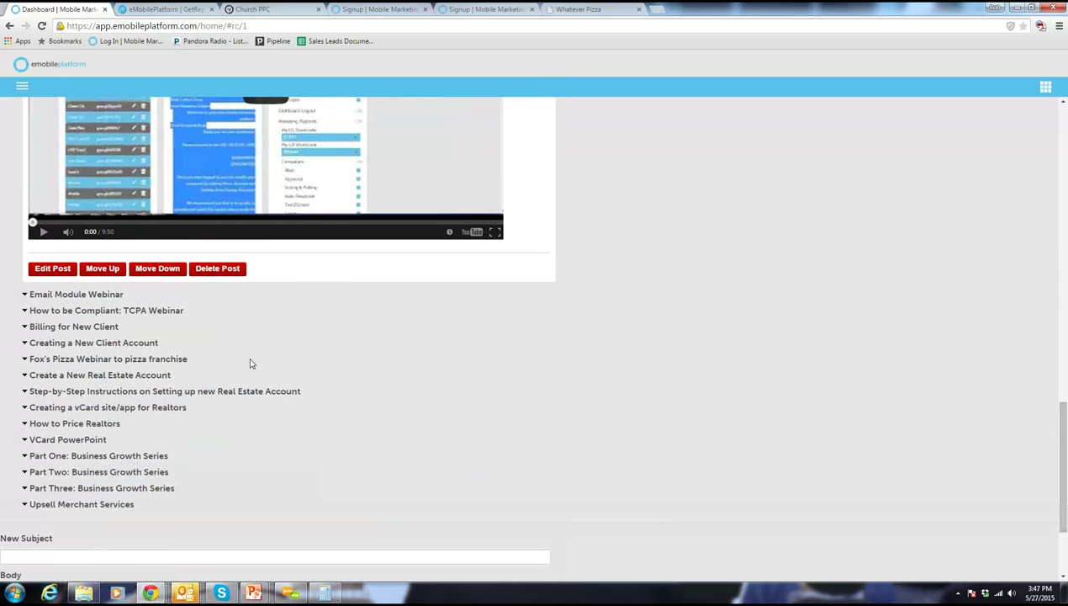
click(84, 313)
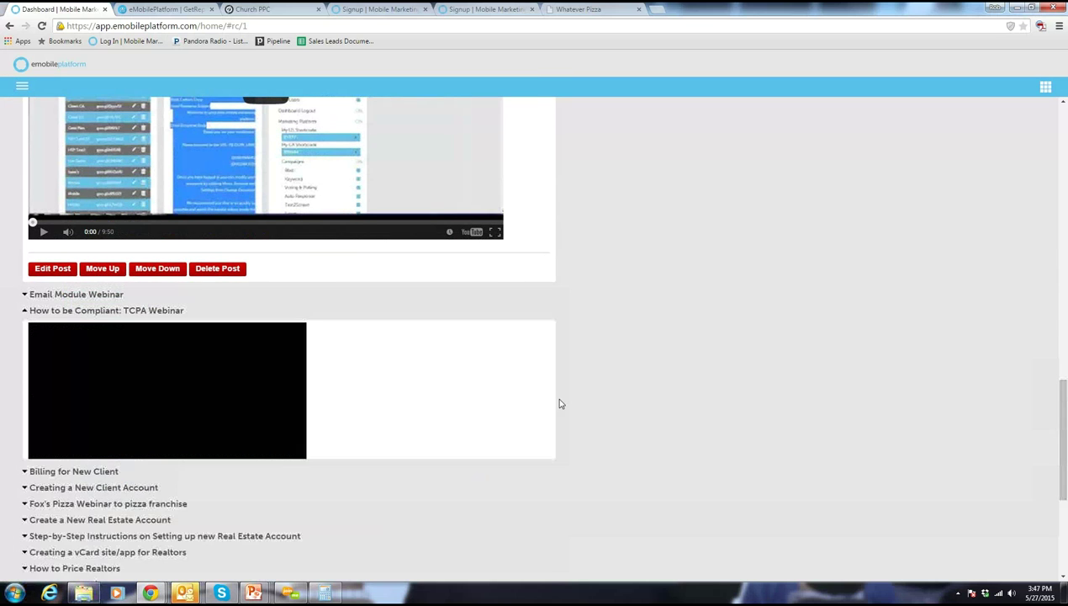
Open the Mobile Marketing training videos page of the Reseller Content section.
scroll(605, 228, up, 15)
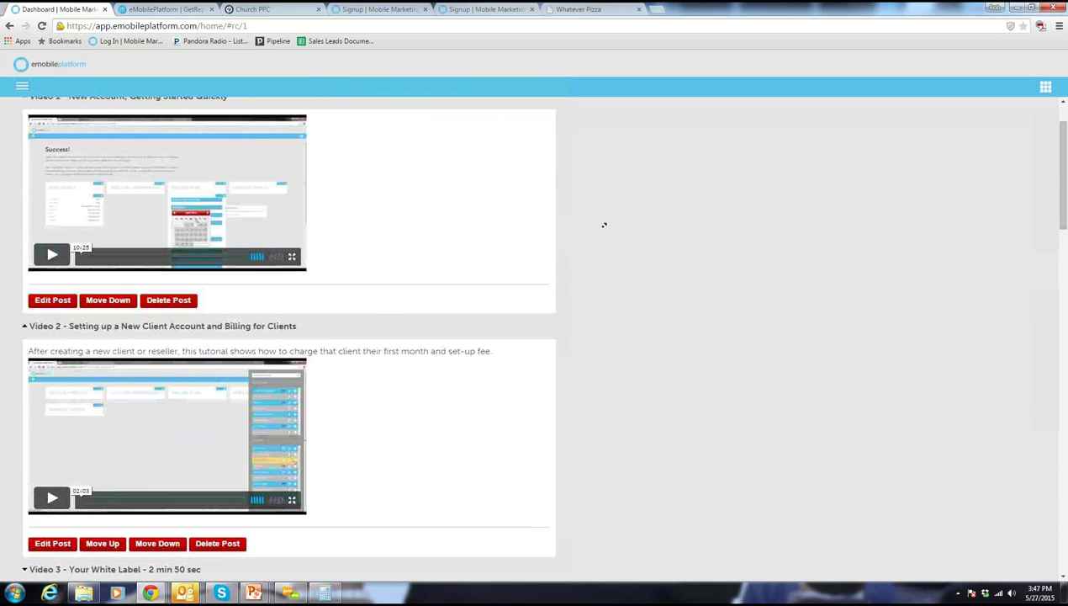
click(22, 89)
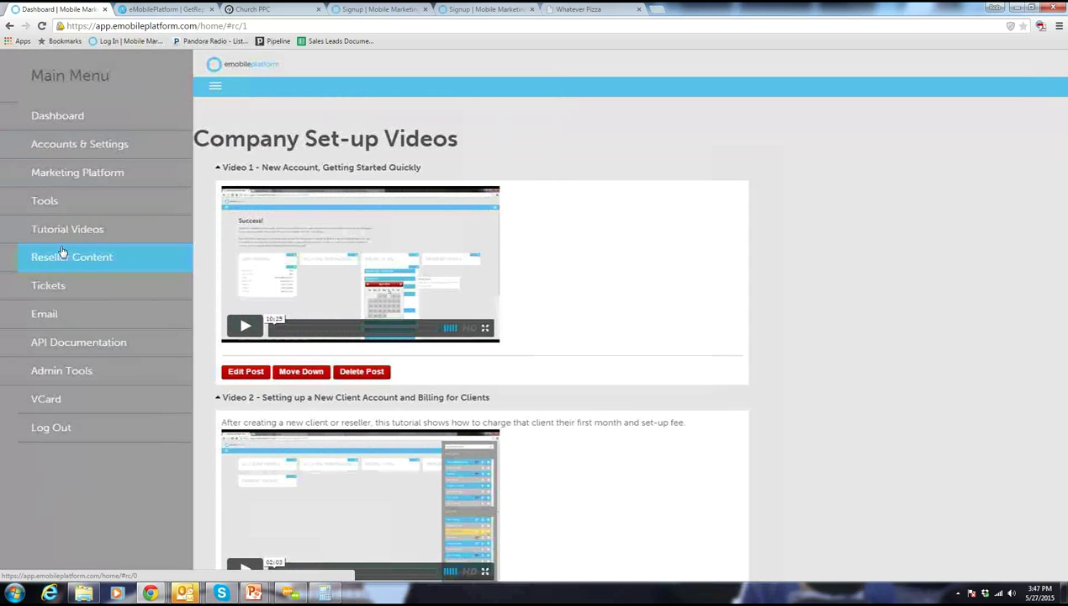
click(61, 255)
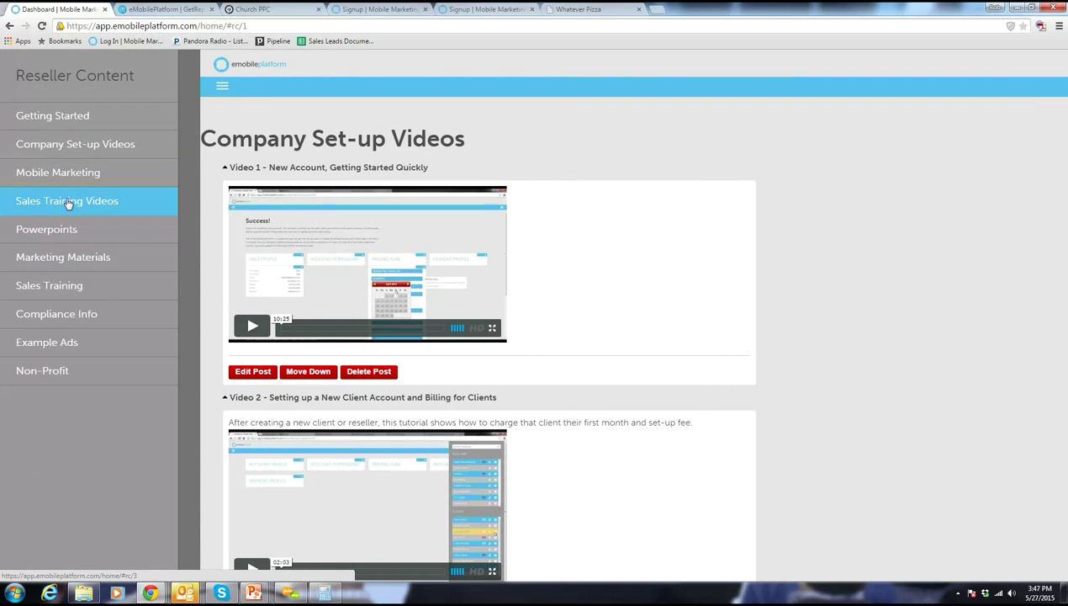
click(62, 173)
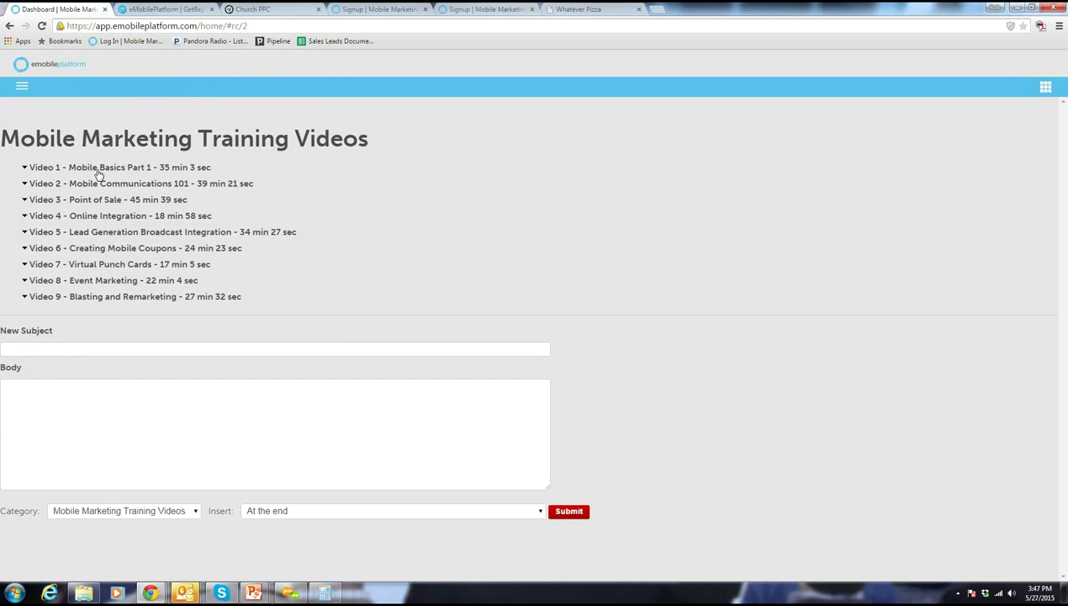
Expand Video 1 - Mobile Basics Part 1, Video 2 - Mobile Communications 101 and Video 3 - Point of Sale.
click(98, 171)
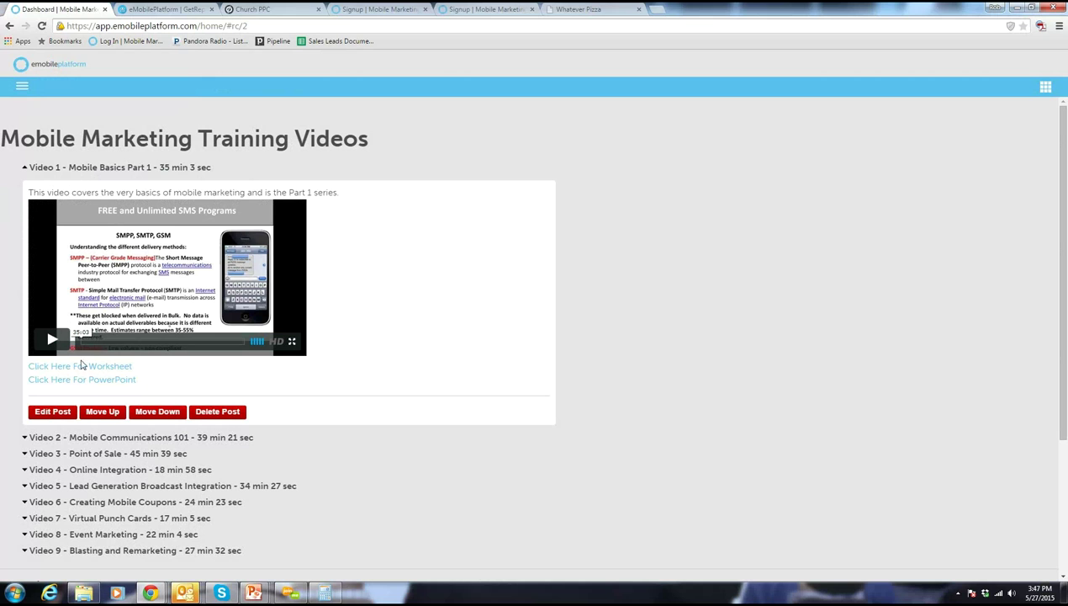
click(107, 439)
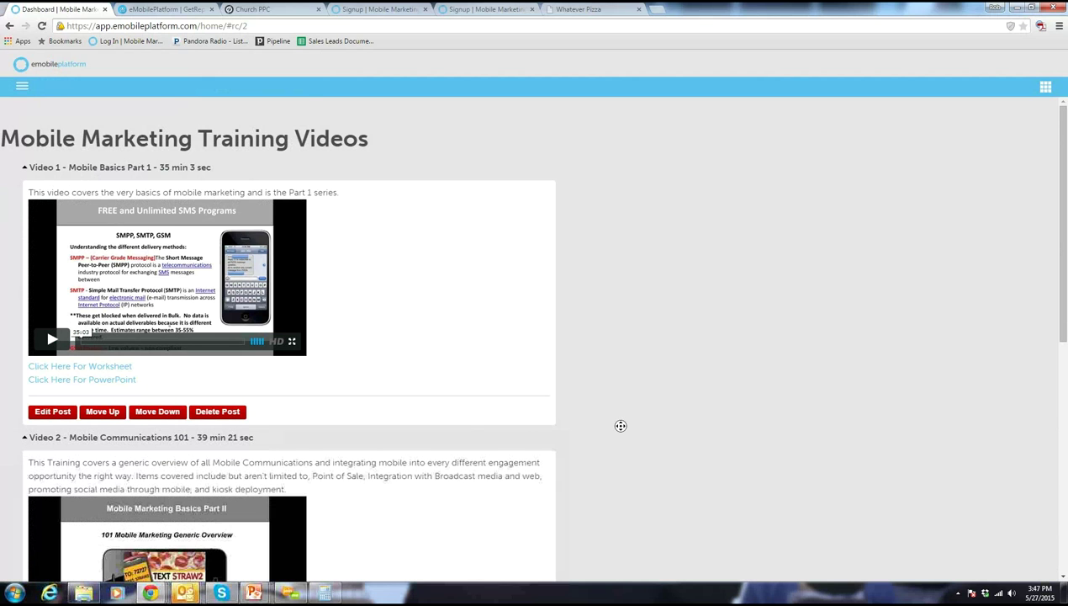
scroll(647, 490, down, 6)
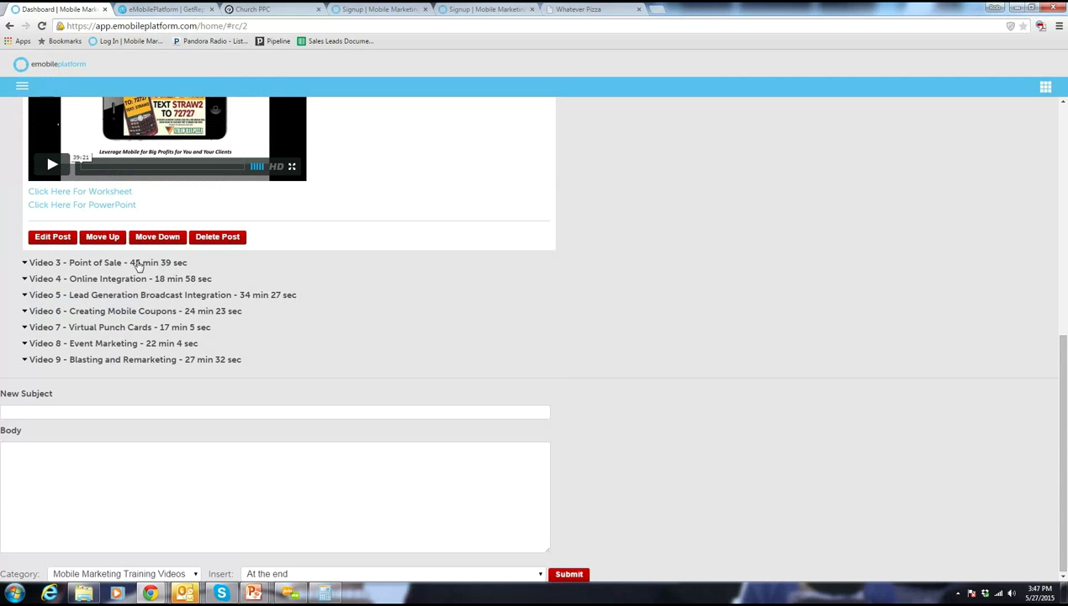
click(139, 263)
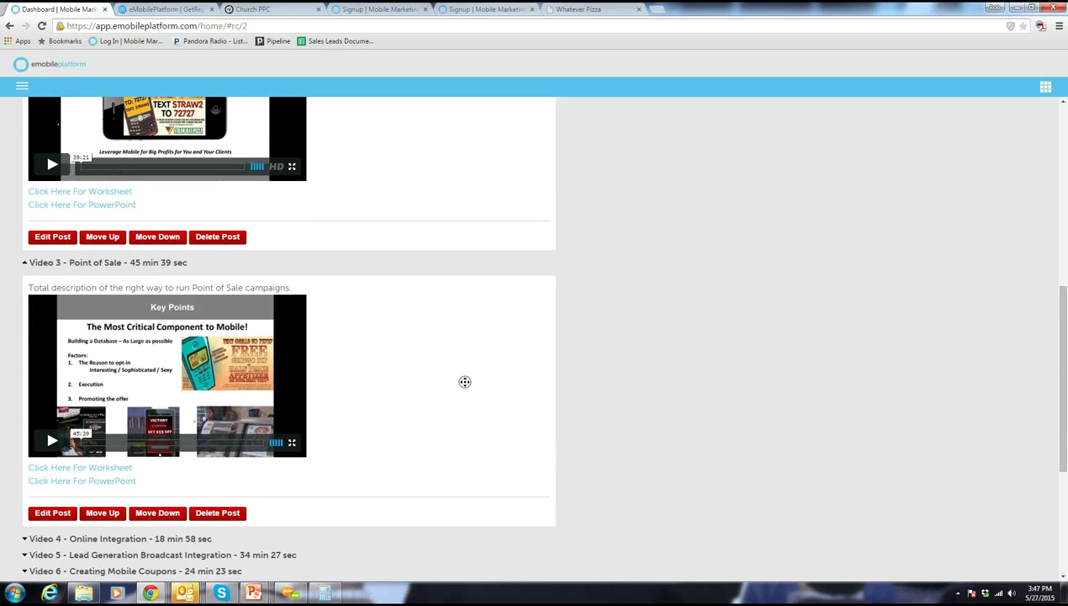
Expand Video 4 - Online Integration and Video 5 - Lead Generation Broadcast Integration, and view the remaining training titles.
scroll(466, 441, down, 3)
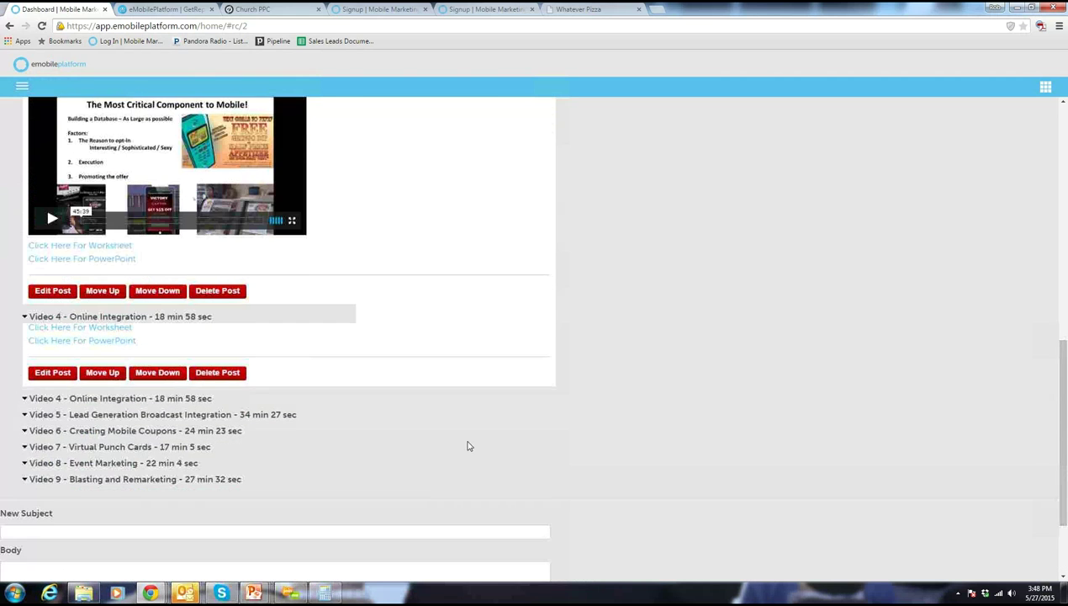
click(150, 296)
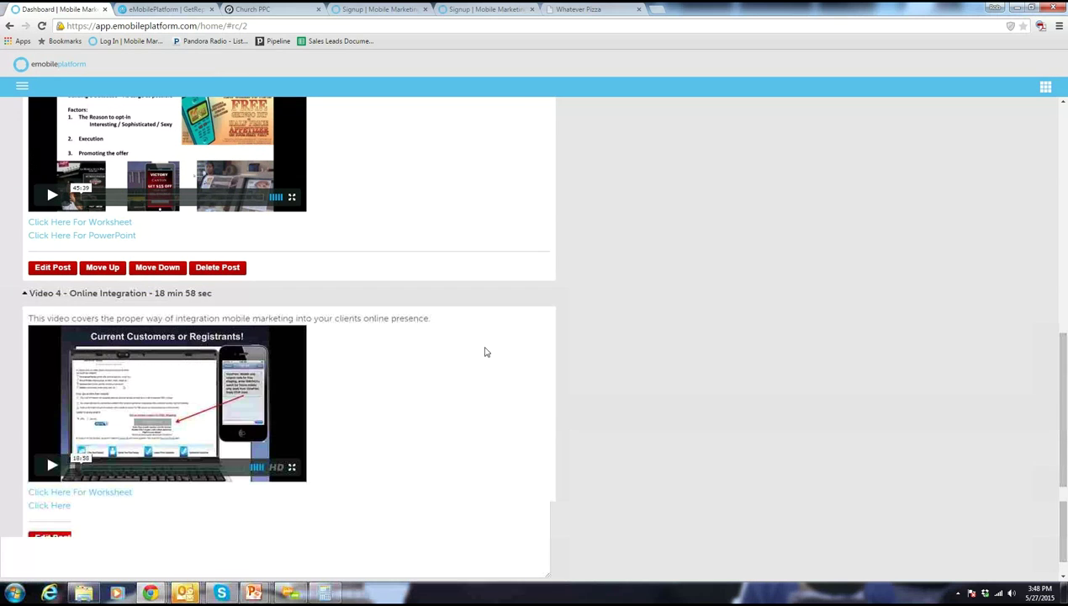
scroll(506, 405, down, 3)
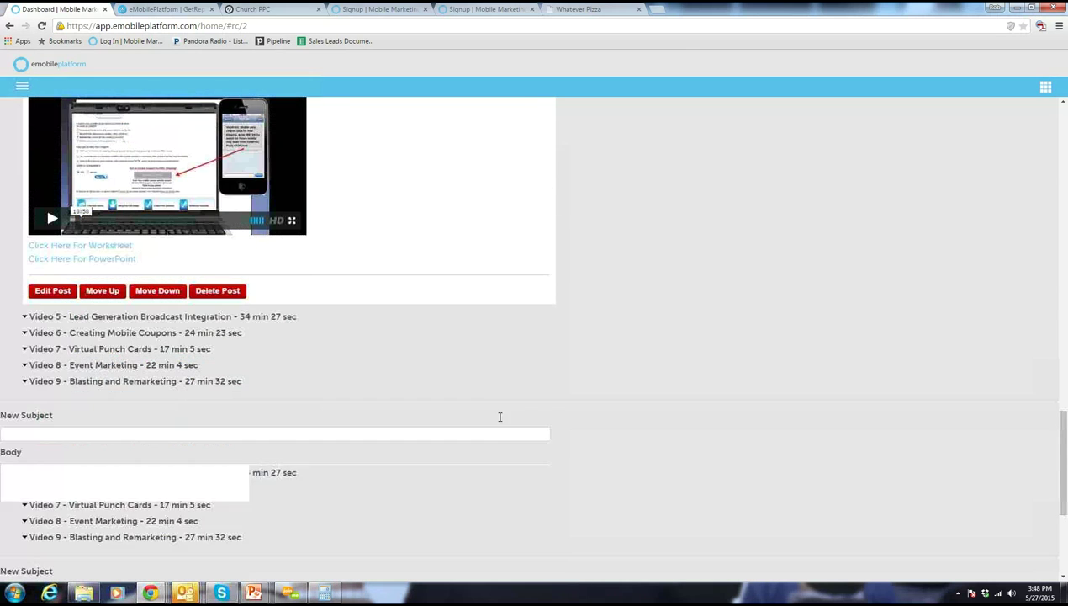
click(170, 294)
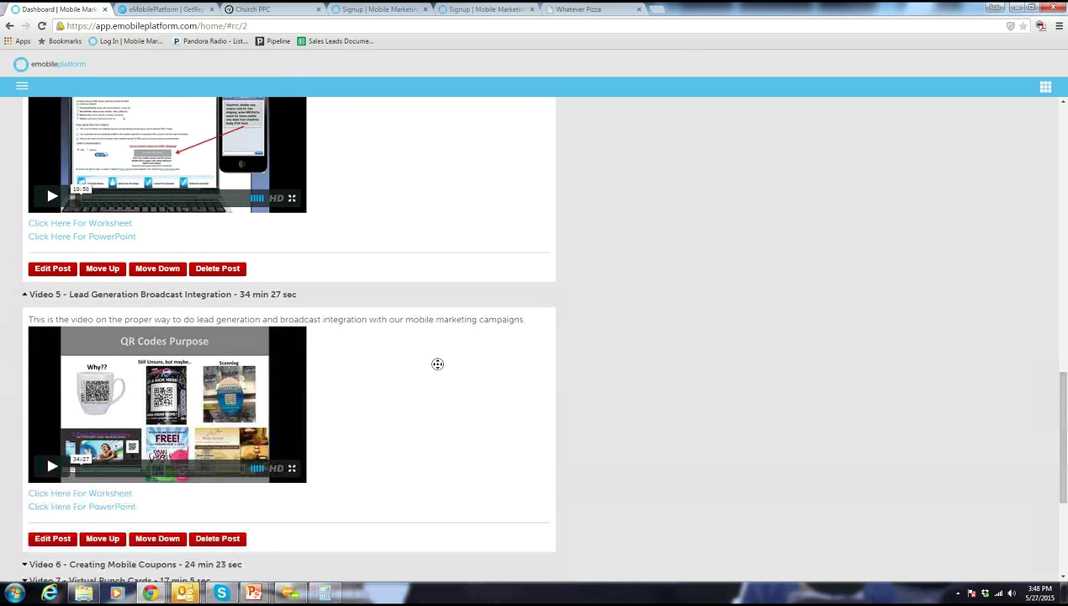
scroll(451, 428, down, 2)
scroll(451, 427, down, 3)
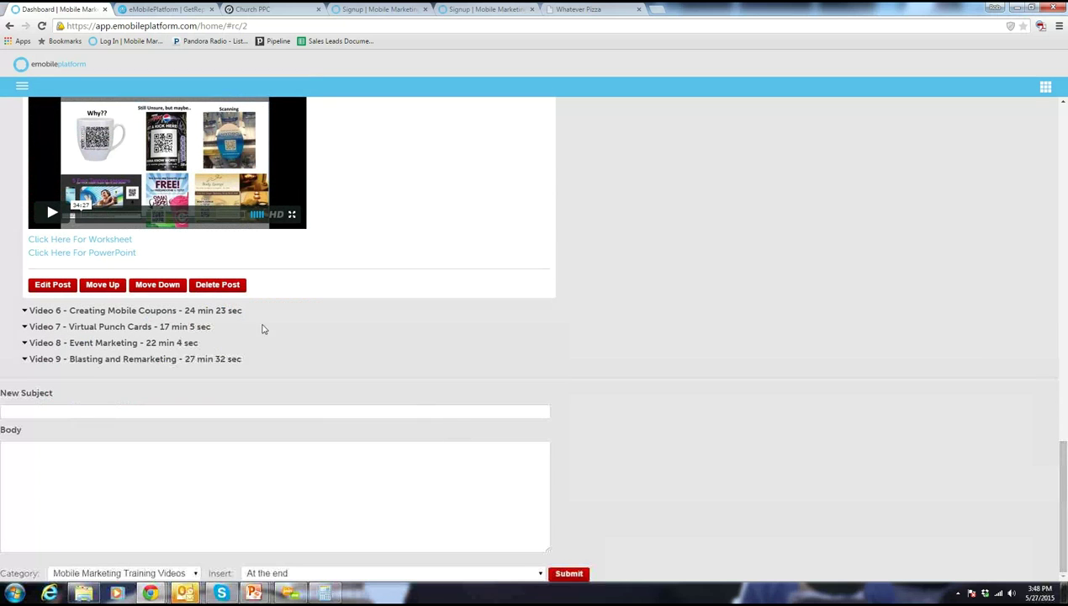
Open the worksheet of Video 5 - Lead Generation Broadcast Integration and examine the answer fields for questions 1 to 4.
click(102, 242)
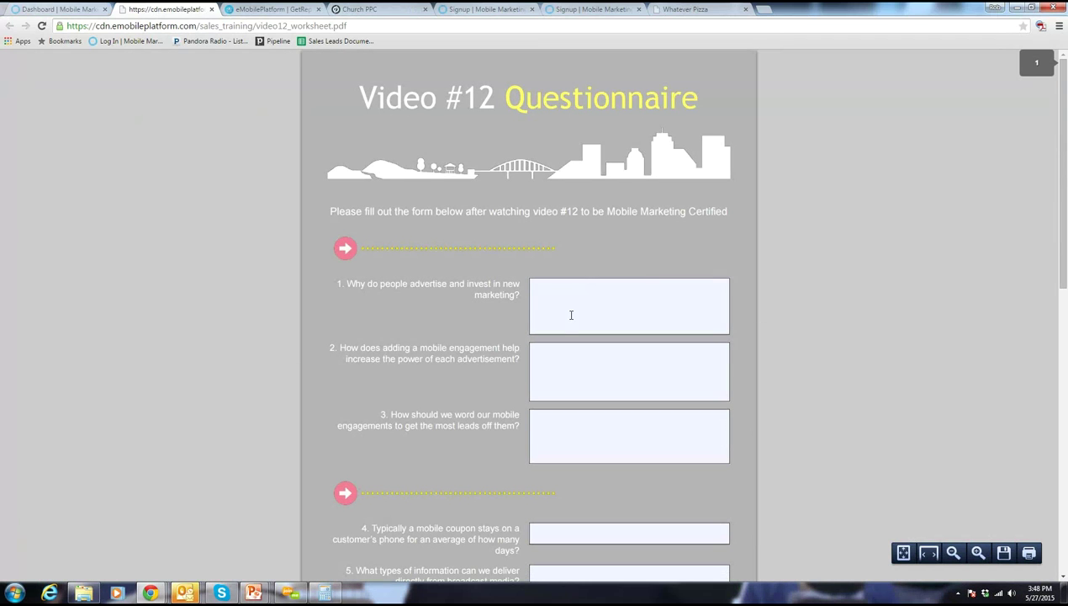
click(571, 314)
click(557, 390)
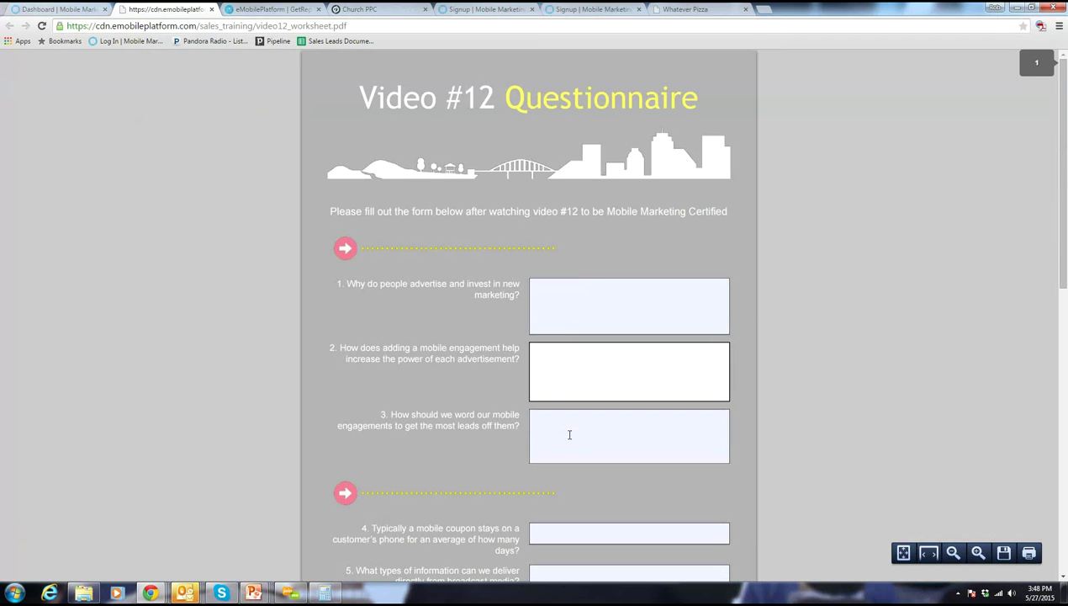
click(569, 434)
click(571, 531)
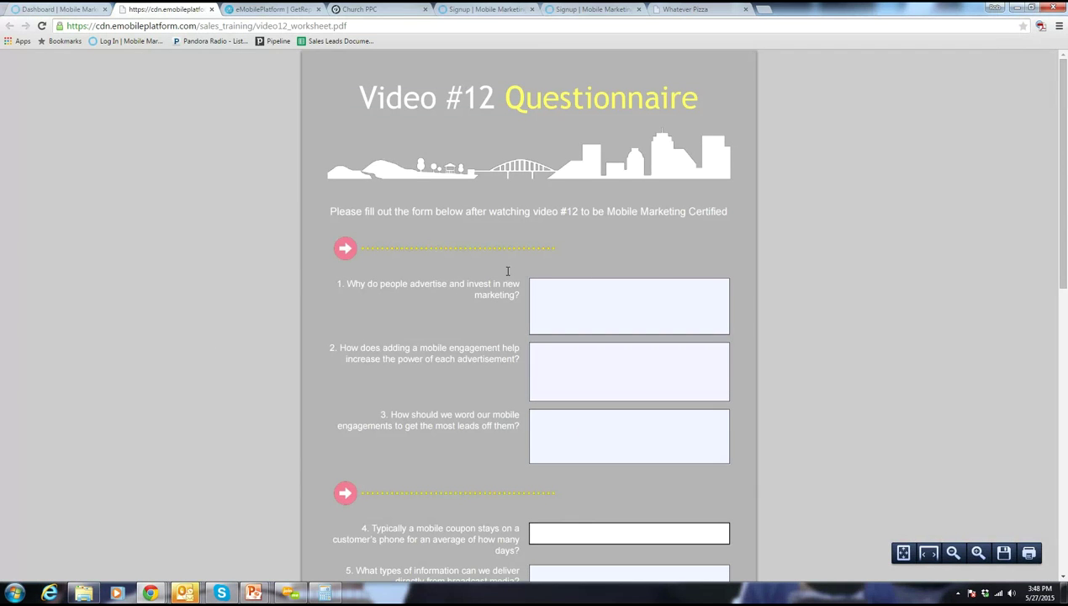
click(57, 9)
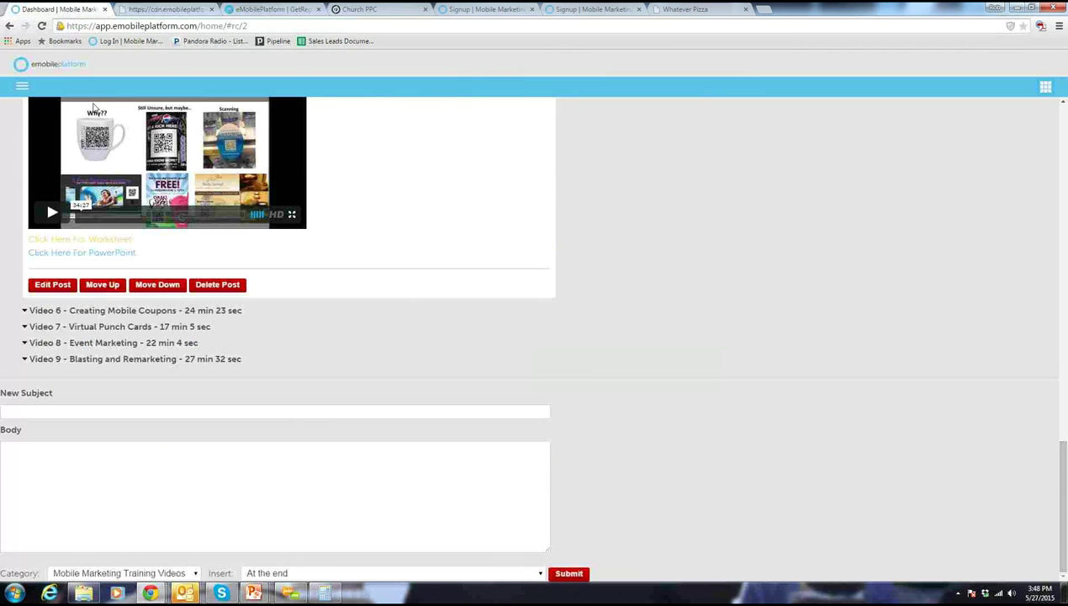
Expand Video 7 - Virtual Punch Cards and look back over the Mobile Marketing Training Videos list.
click(138, 331)
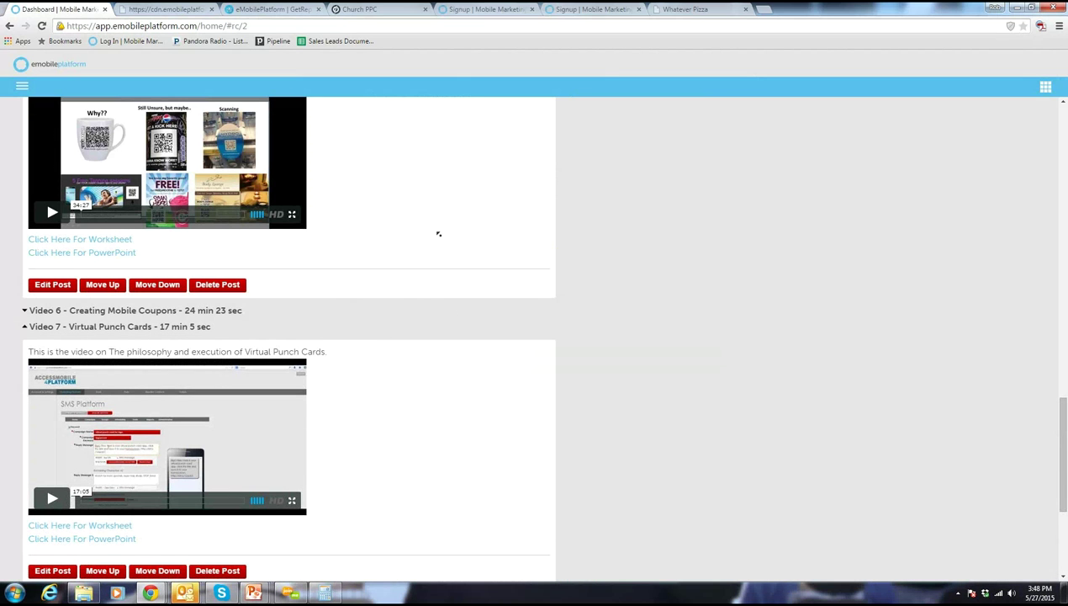
scroll(438, 234, up, 15)
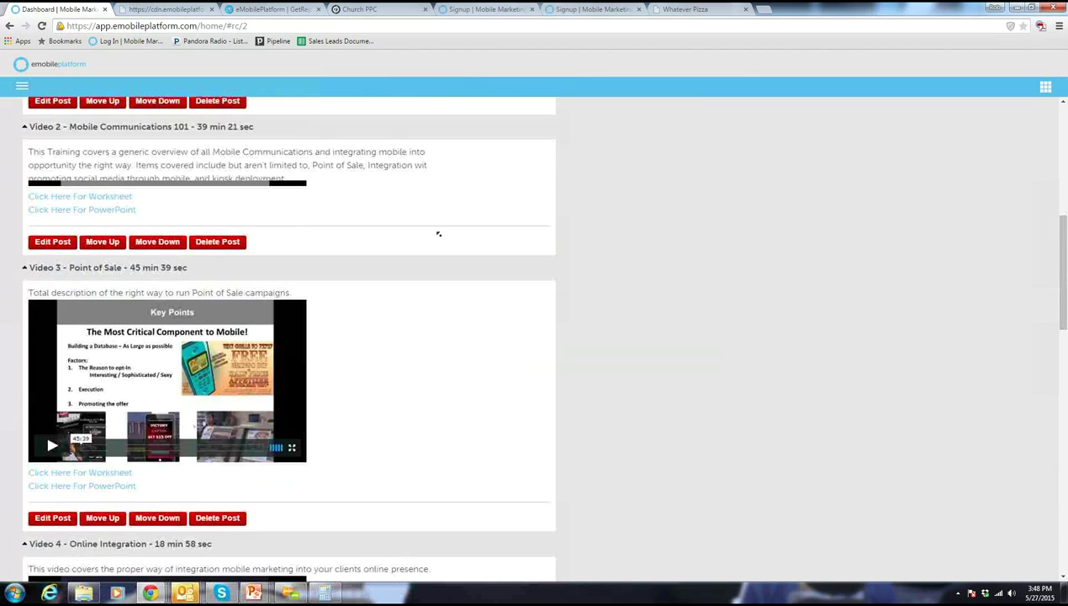
scroll(438, 234, up, 4)
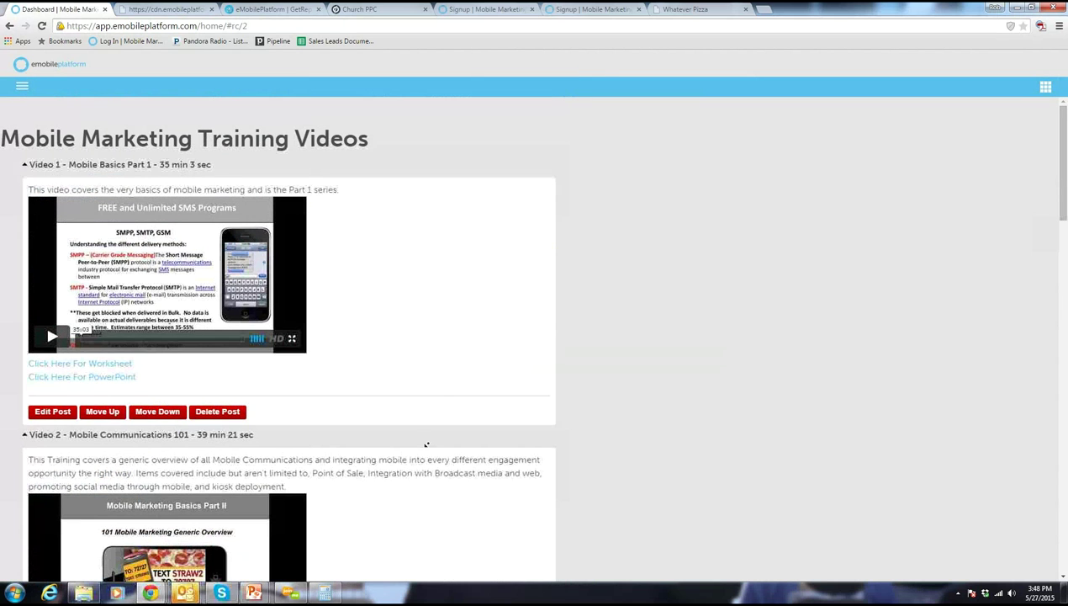
scroll(426, 444, down, 11)
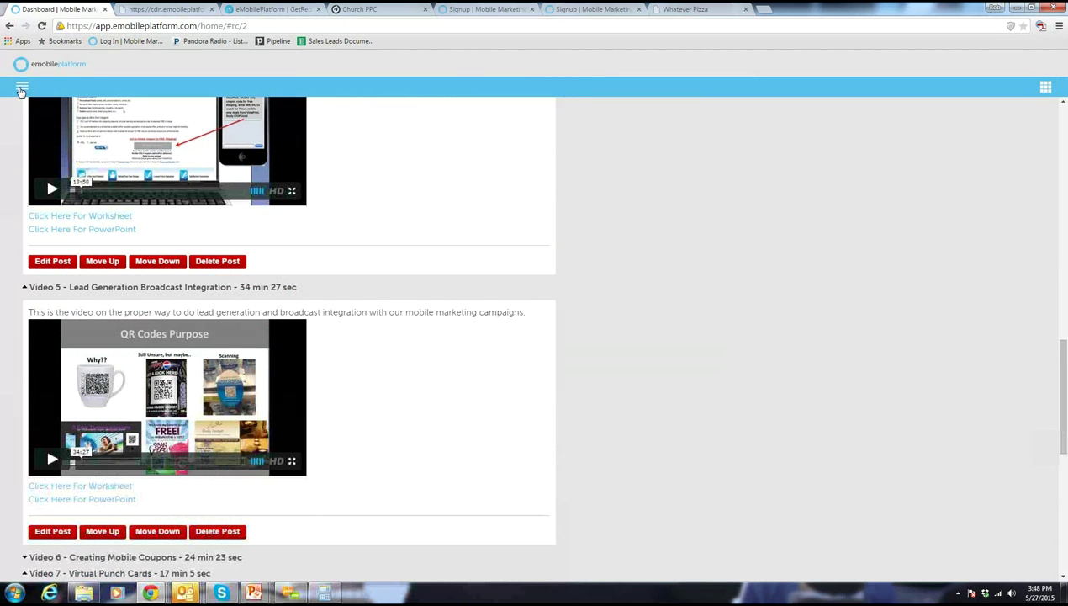
Open the Sales Training Videos page of the Reseller Content section.
click(22, 89)
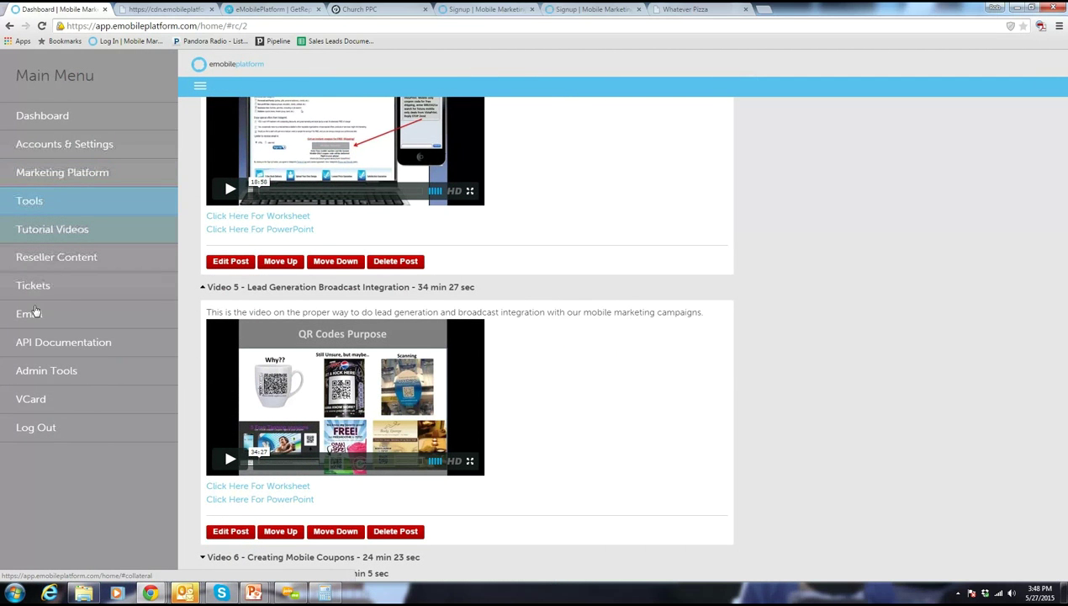
click(25, 258)
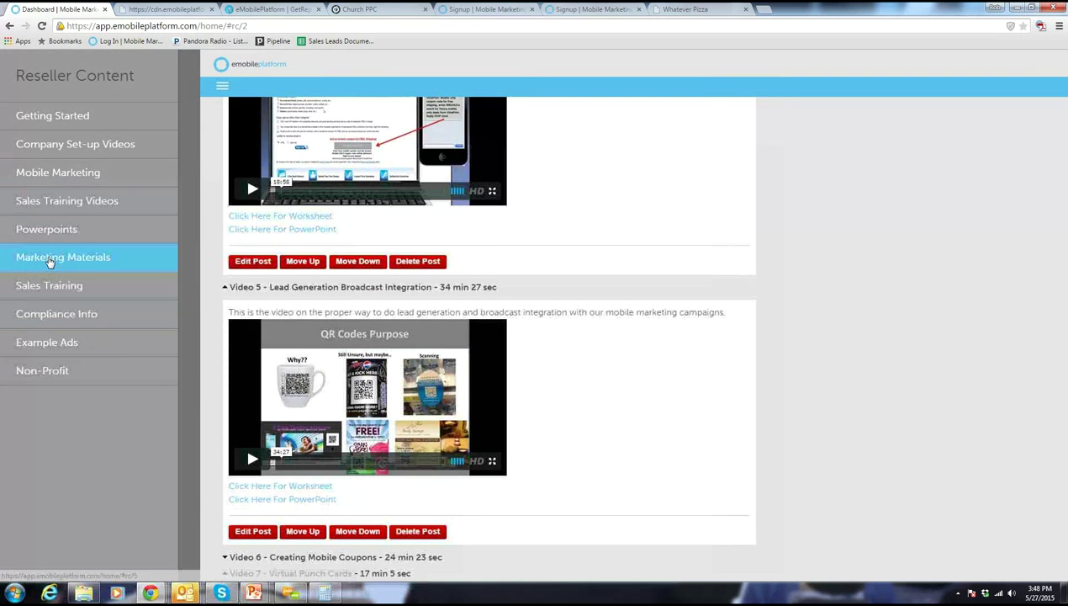
click(68, 213)
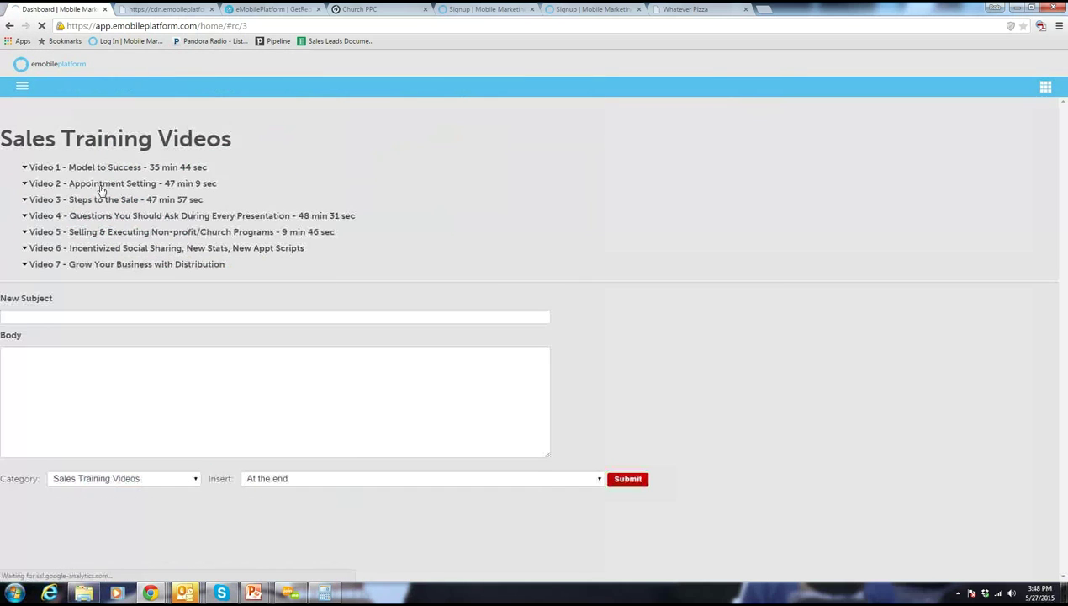
Expand Video 1 - Model to Success, Video 3 - Steps to the Sale, Video 5 on non-profit/church programs and Video 6 on incentivized social sharing.
click(115, 169)
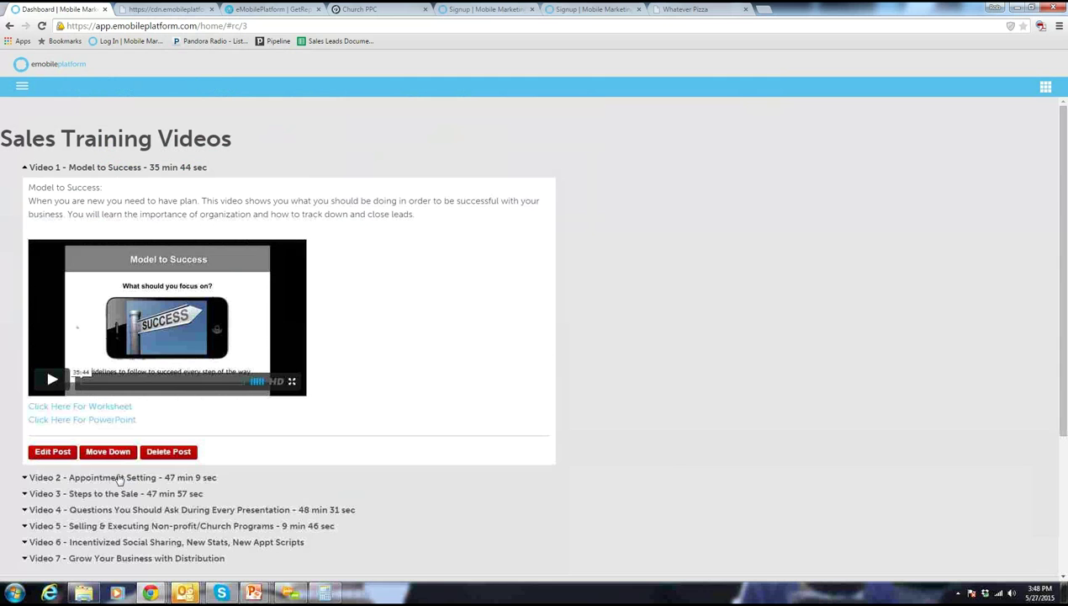
click(119, 499)
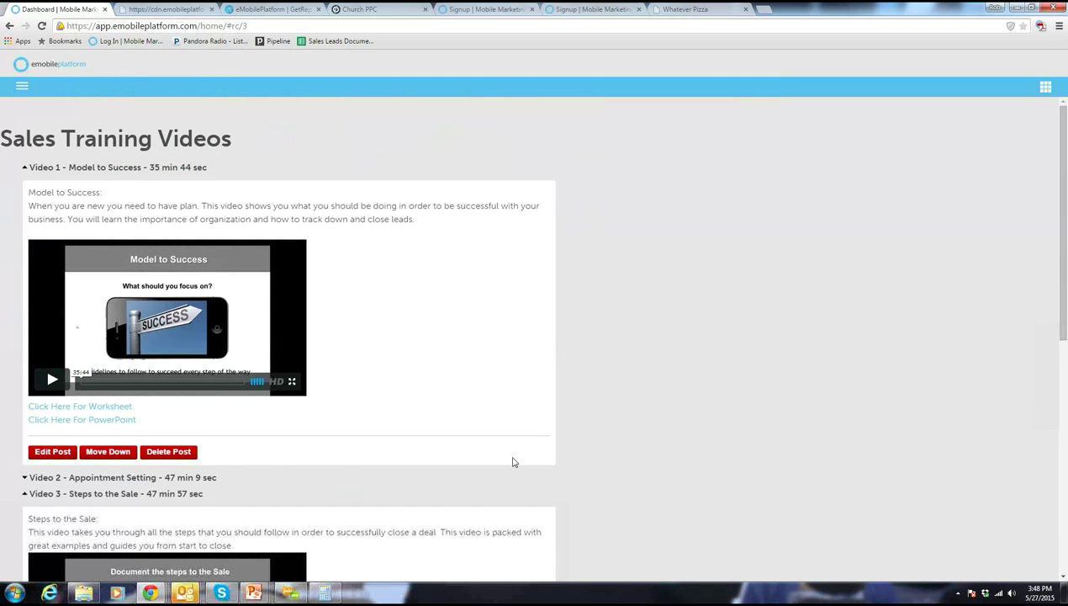
scroll(509, 530, down, 3)
scroll(509, 536, down, 5)
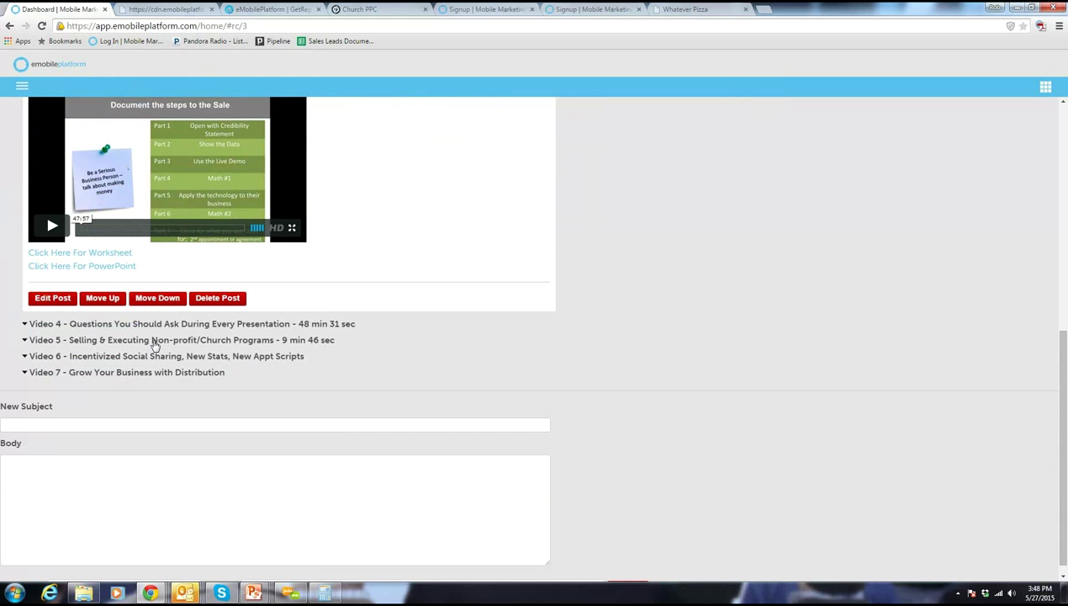
click(290, 343)
scroll(471, 434, down, 3)
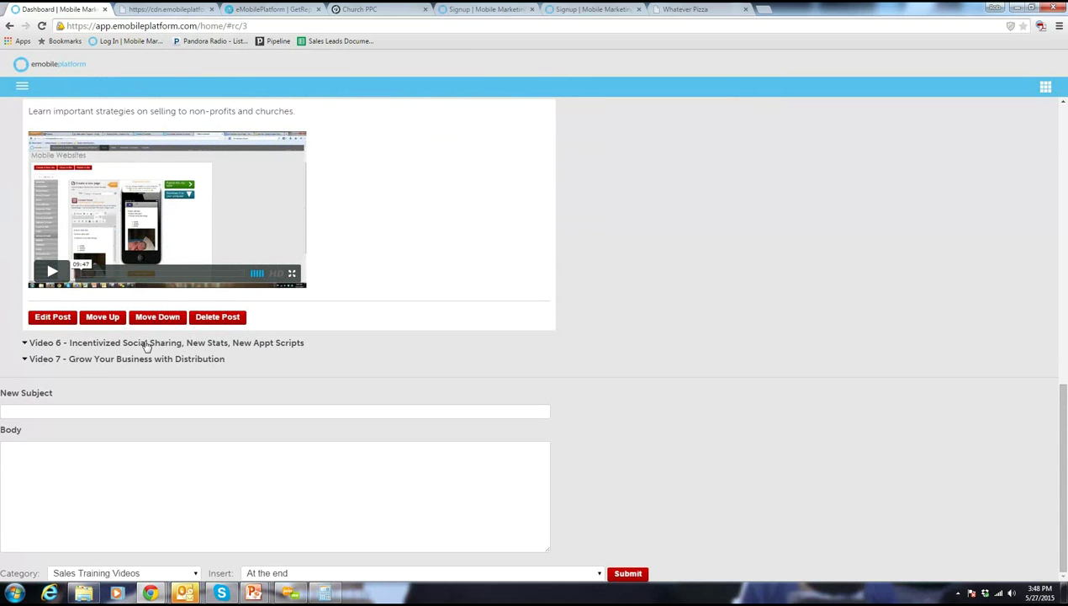
click(145, 344)
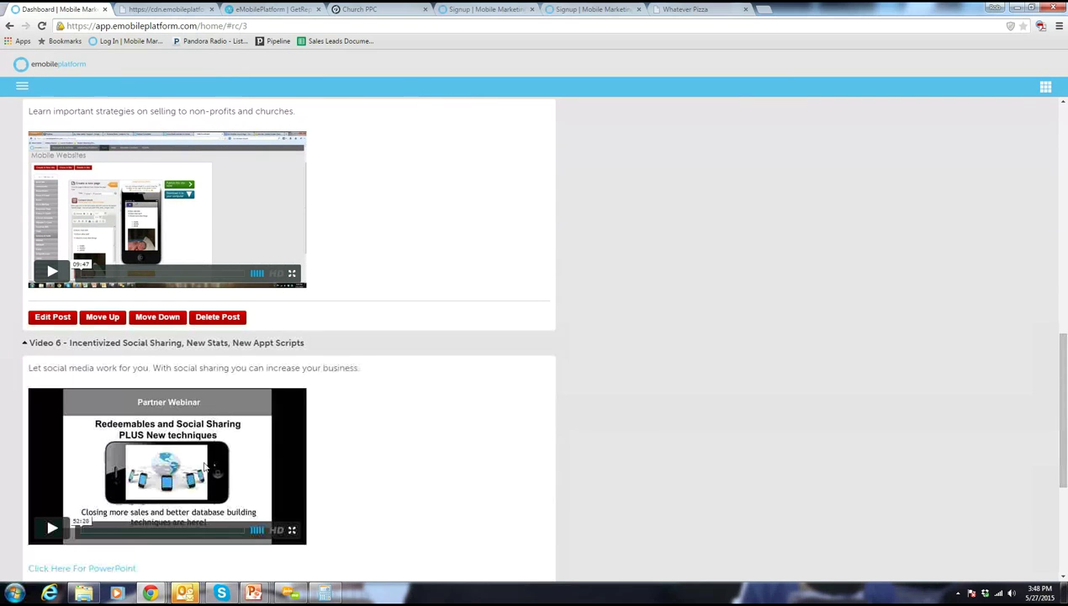
Open the Sales Training page of the Reseller Content section and look through its video, audio and document entries.
click(22, 89)
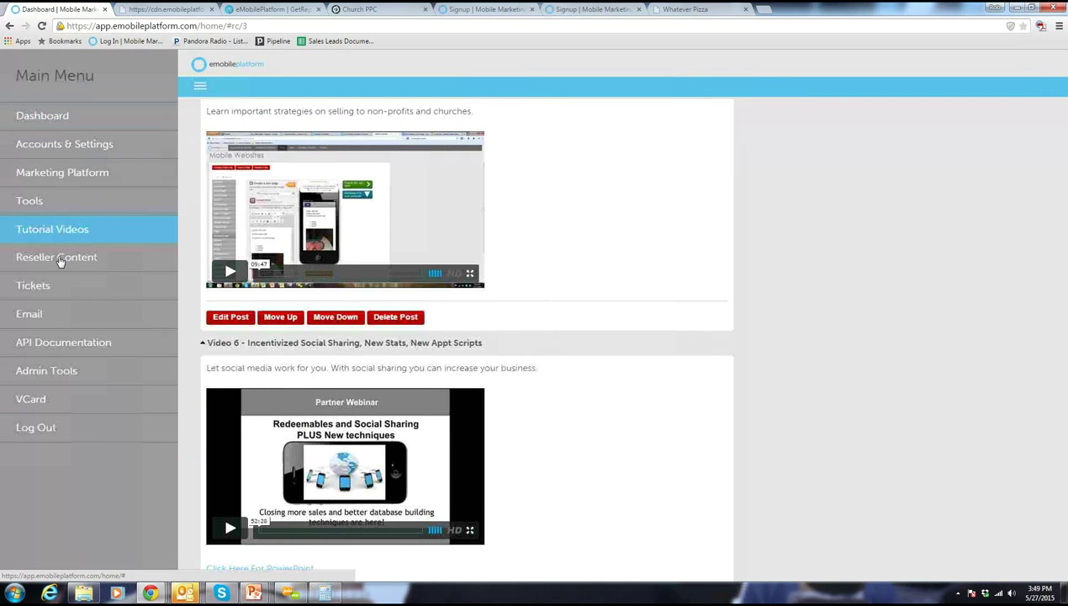
click(59, 261)
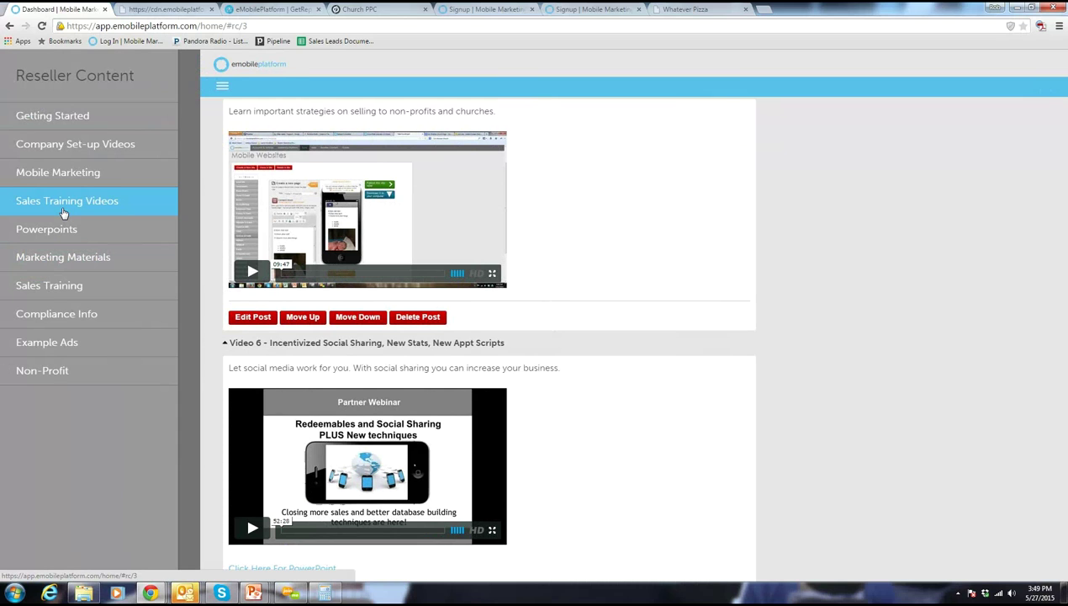
click(53, 286)
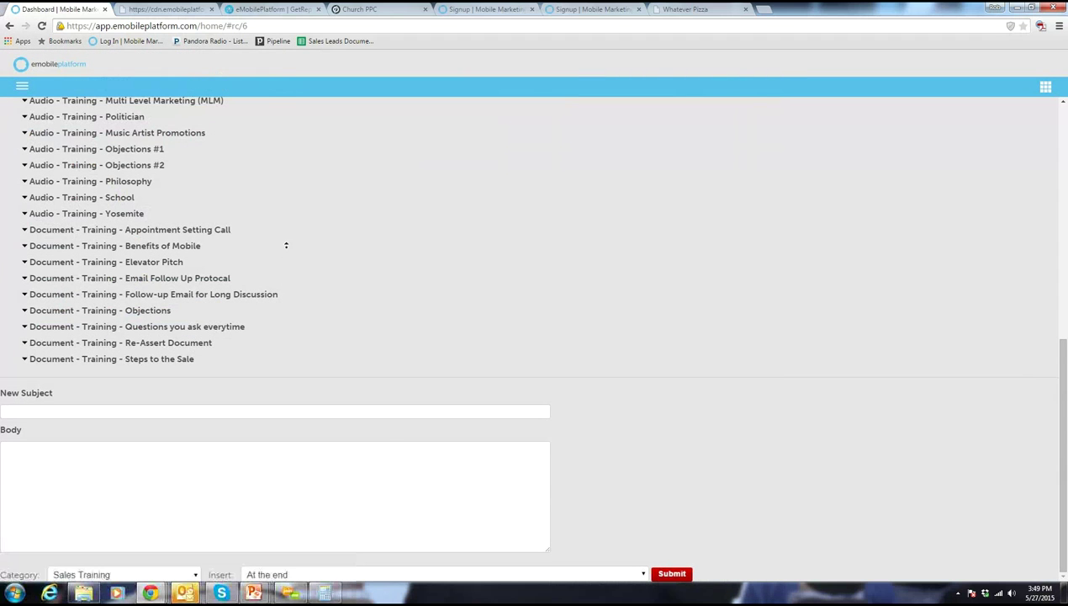
scroll(286, 245, up, 3)
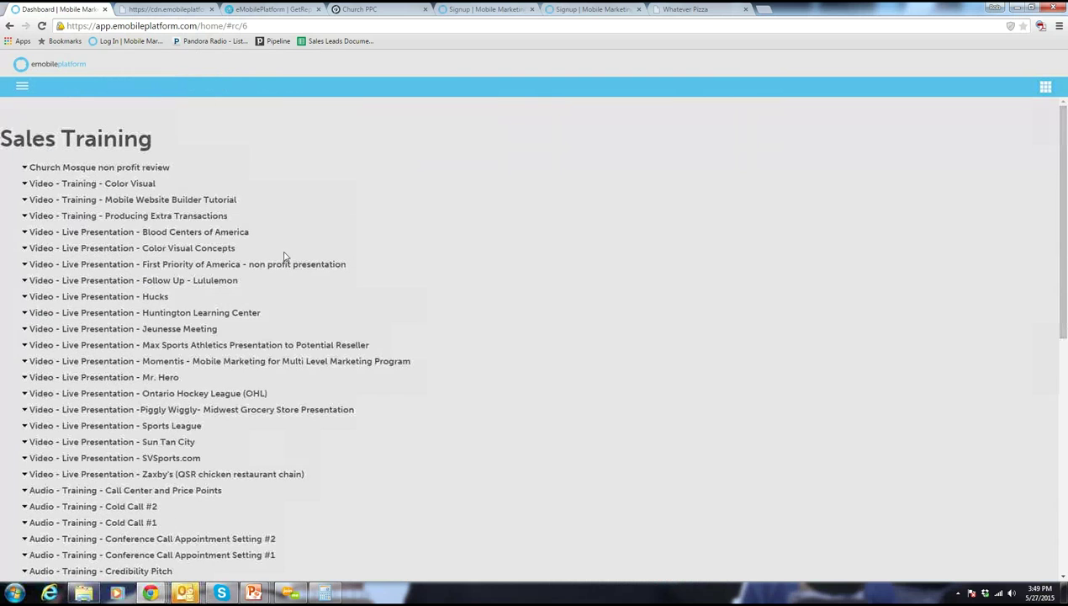
Expand and view the presentation entries for Lululemon, Mr. Hero, Max Sports Athletics, Huntington Learning Center and the Jeunesse Meeting.
click(212, 282)
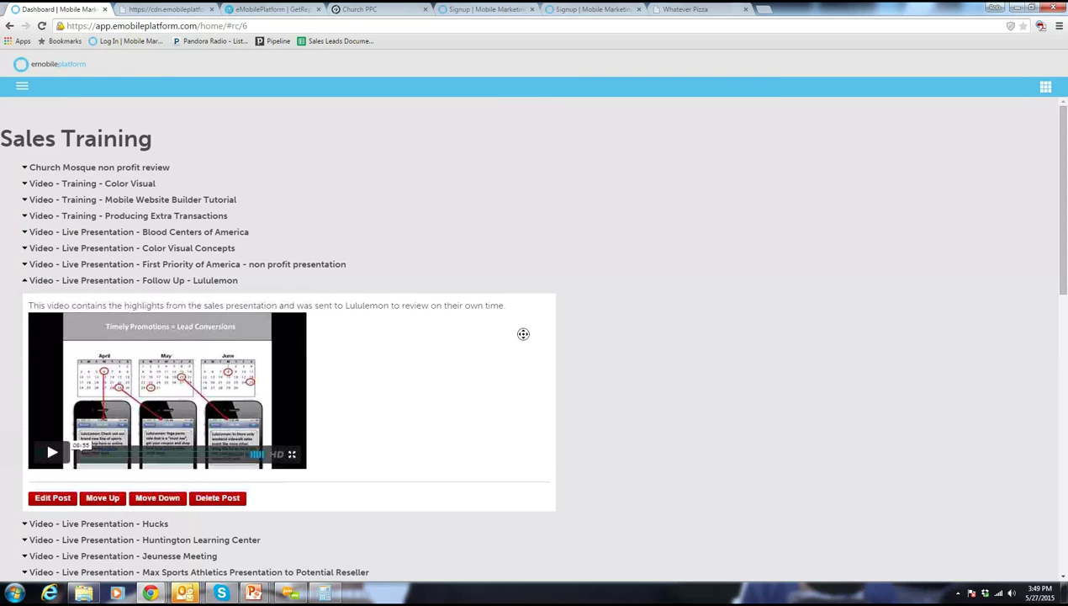
scroll(530, 407, down, 3)
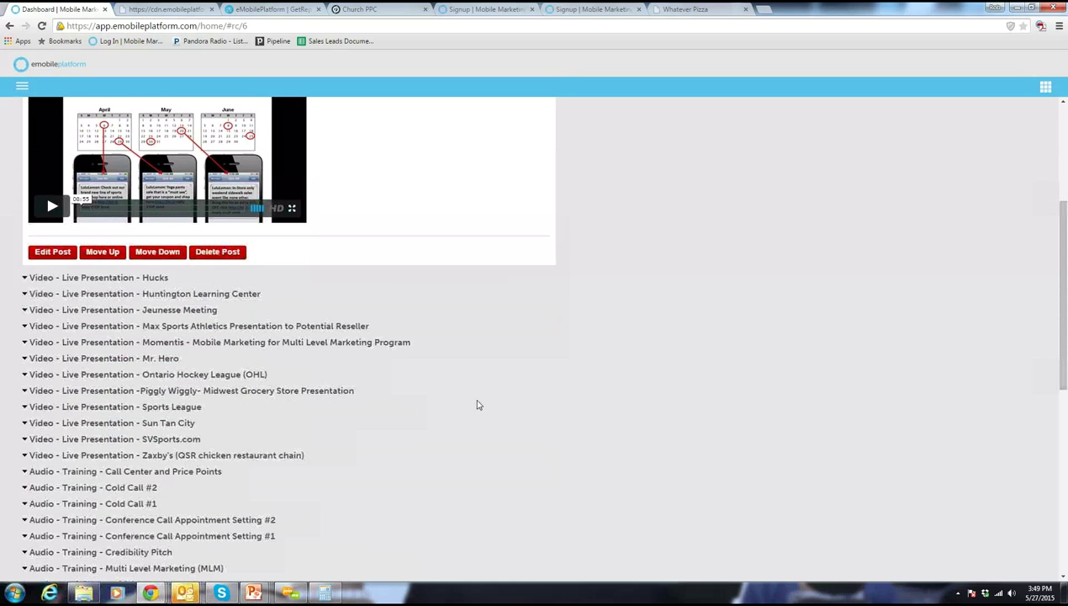
click(159, 360)
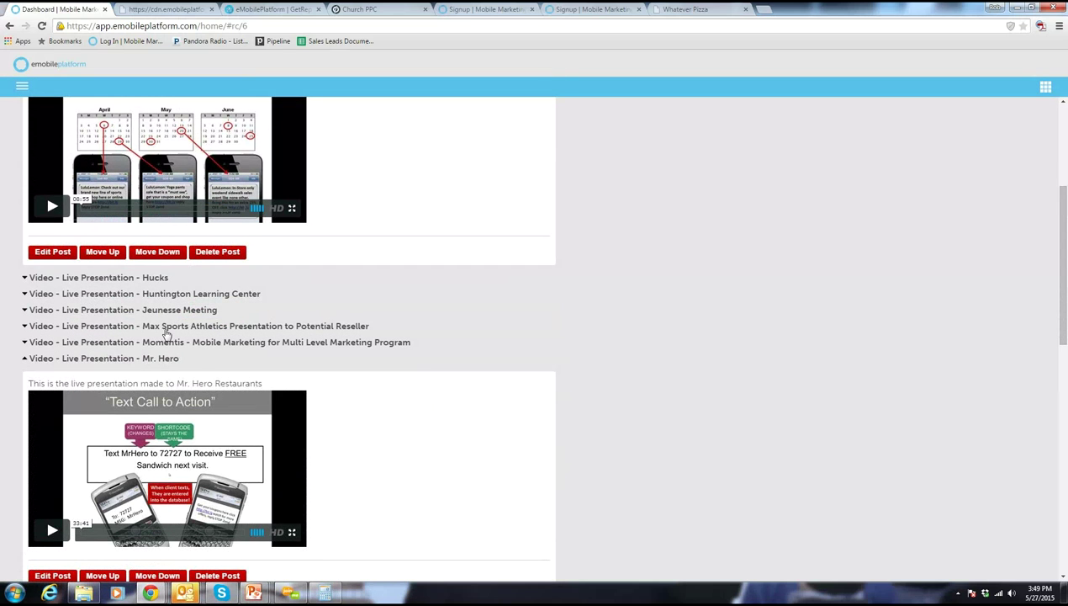
click(167, 327)
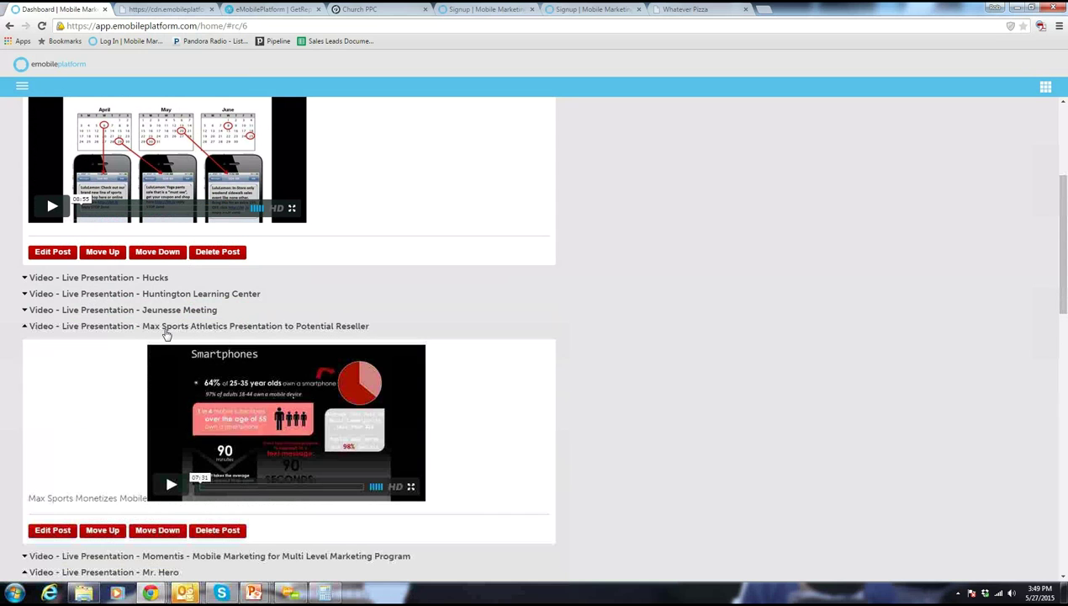
click(181, 295)
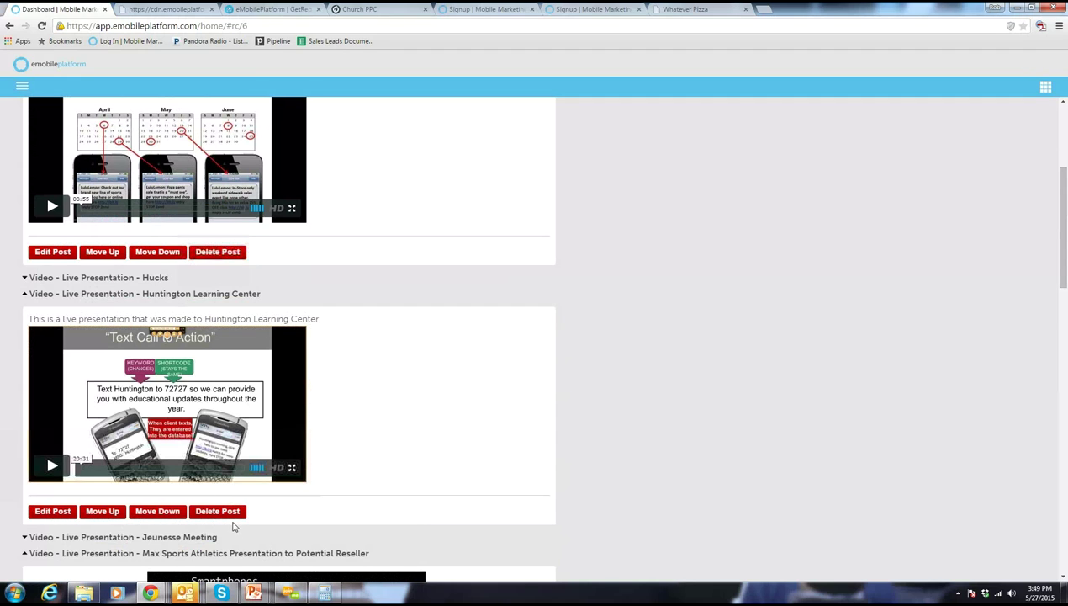
click(158, 537)
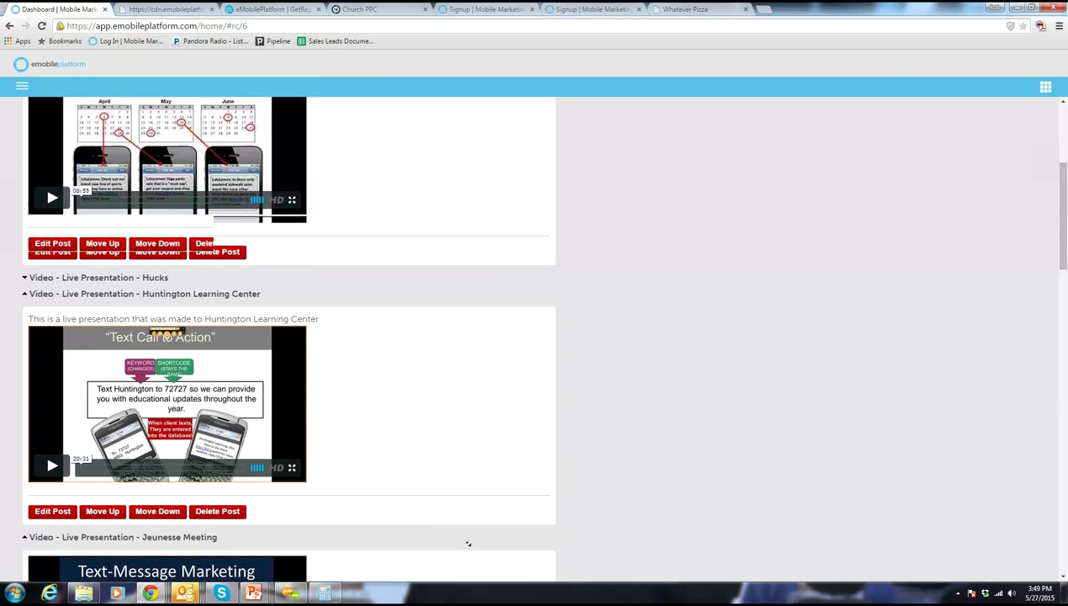
scroll(470, 555, down, 6)
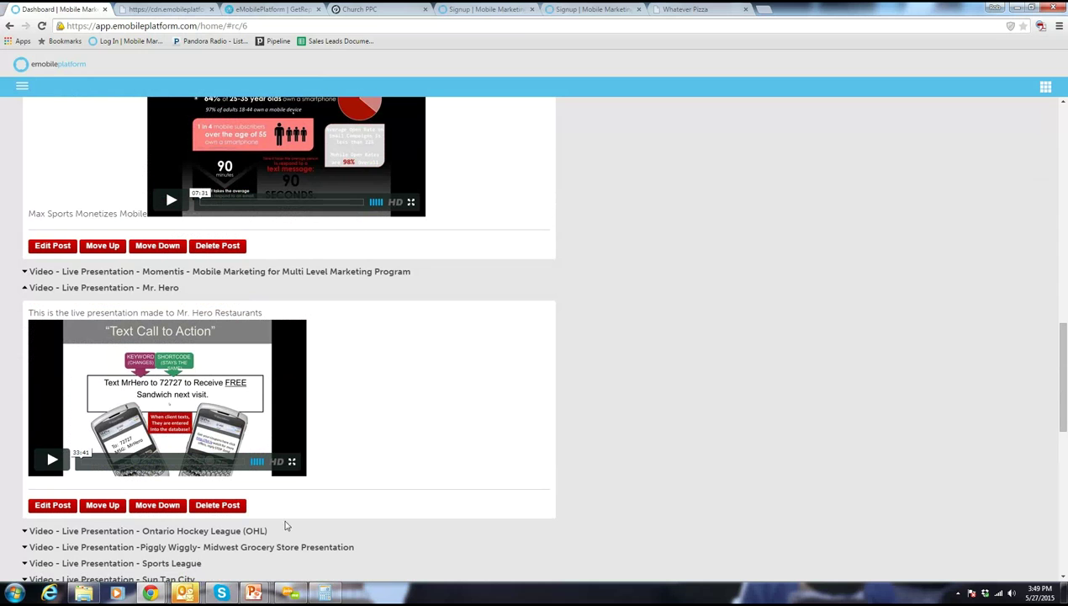
scroll(52, 166, up, 5)
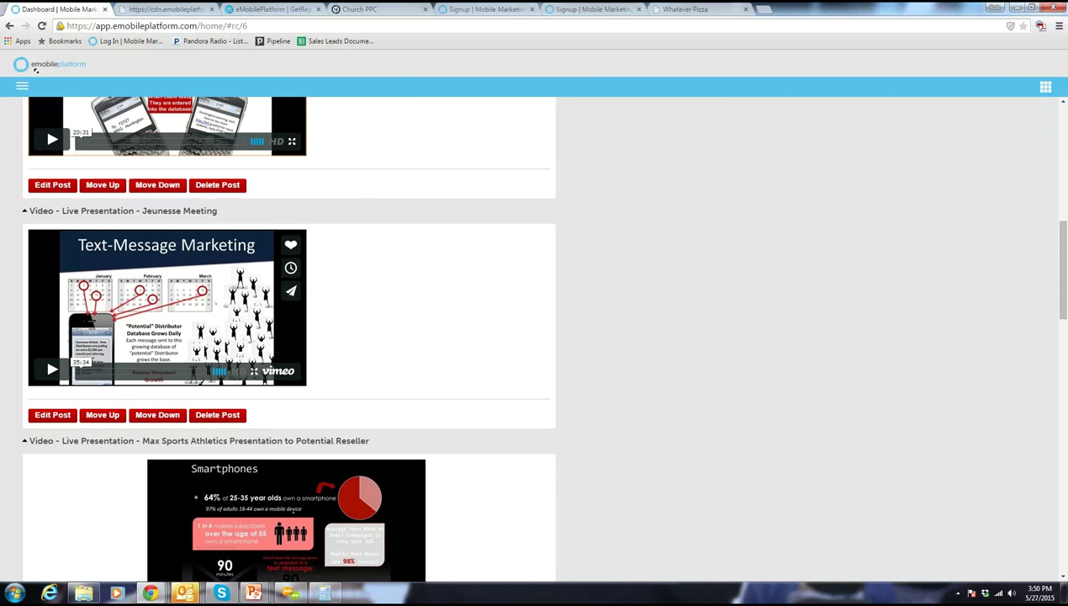
Close the Video #12 Questionnaire worksheet and reload the Sales Training page.
click(173, 10)
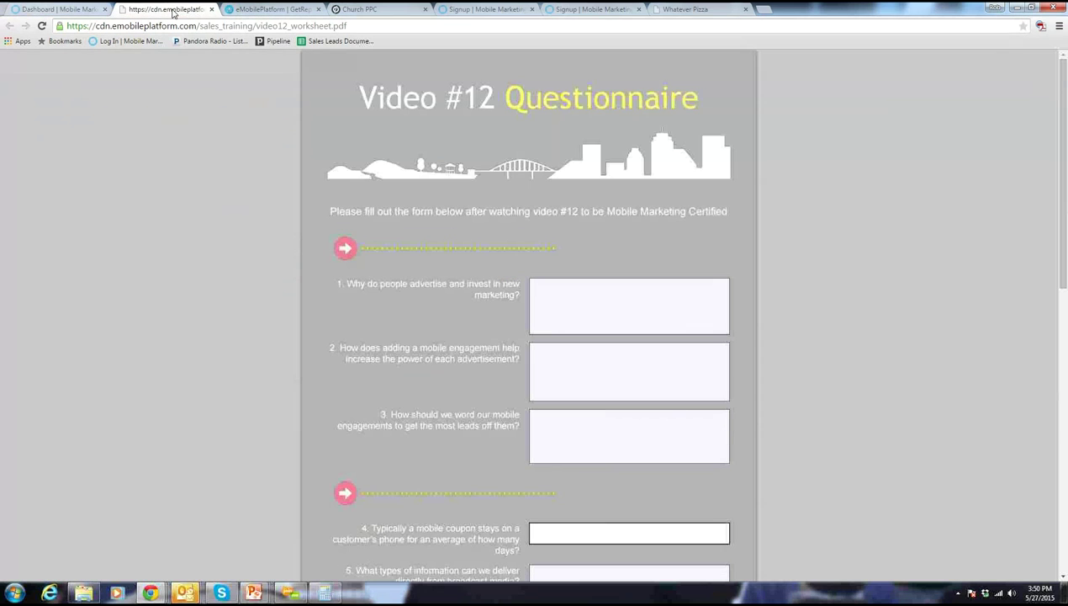
click(212, 9)
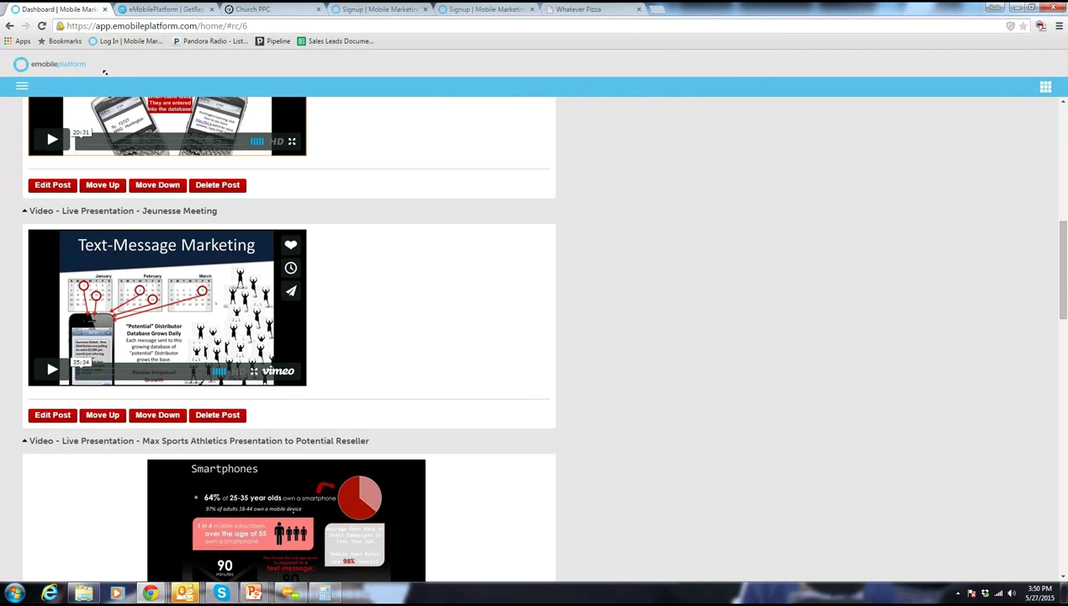
click(184, 23)
key(Return)
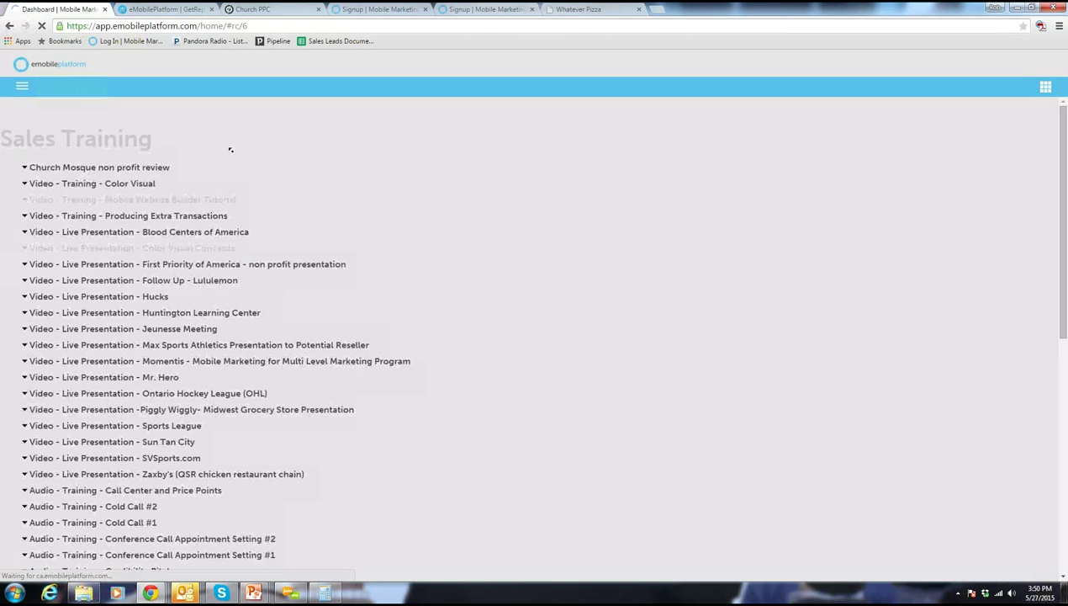
right_click(575, 90)
click(368, 58)
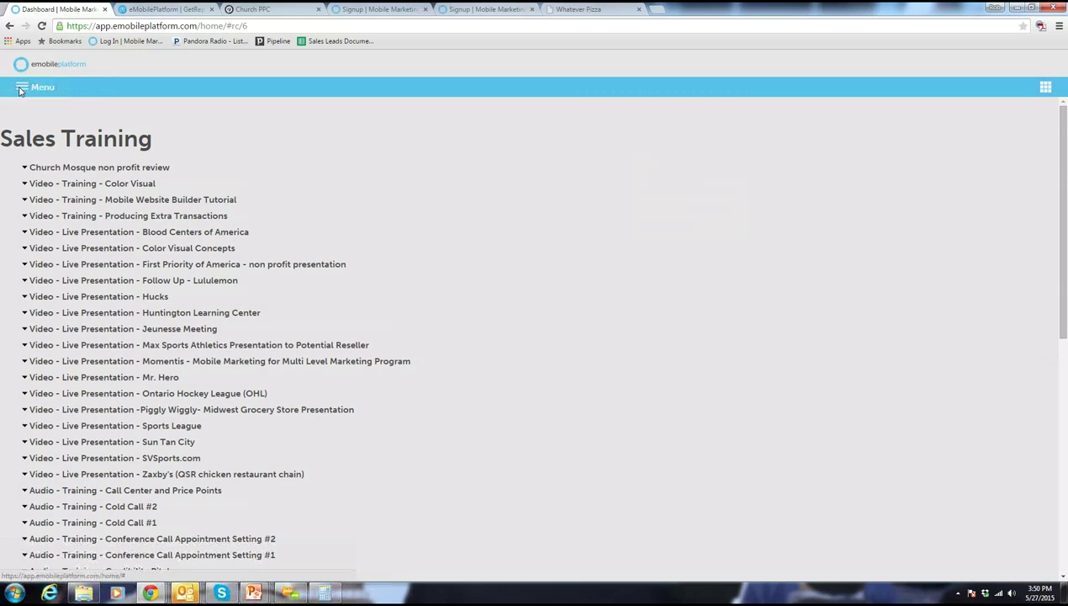
click(164, 30)
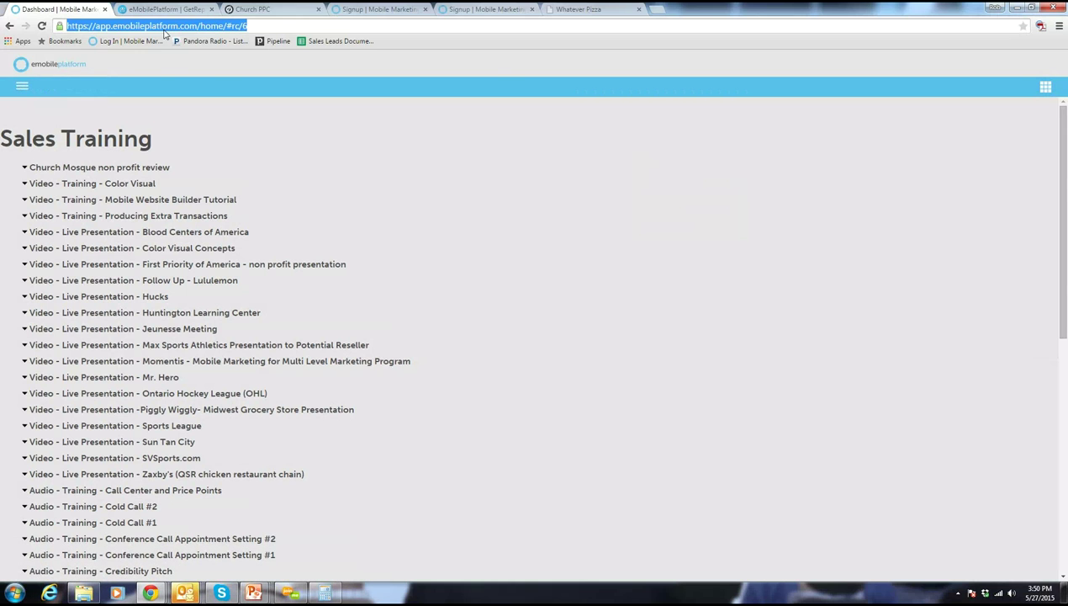
key(Return)
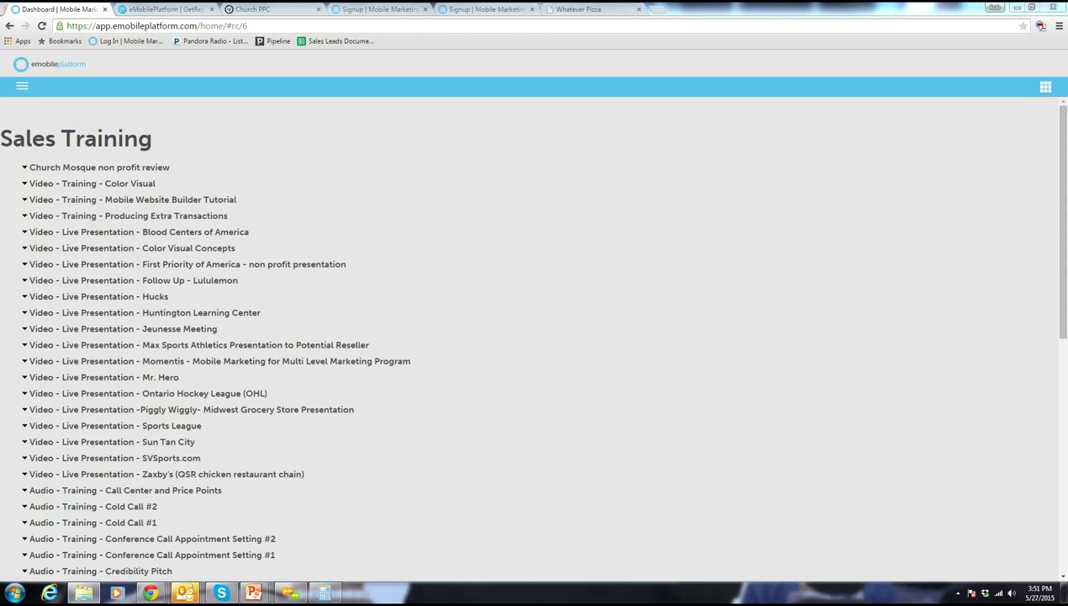
Switch to the file explorer window, maximize it and open the AvidMobile Shared Docs folder in Dropbox.
key(alt+Tab)
drag(897, 99, 609, 101)
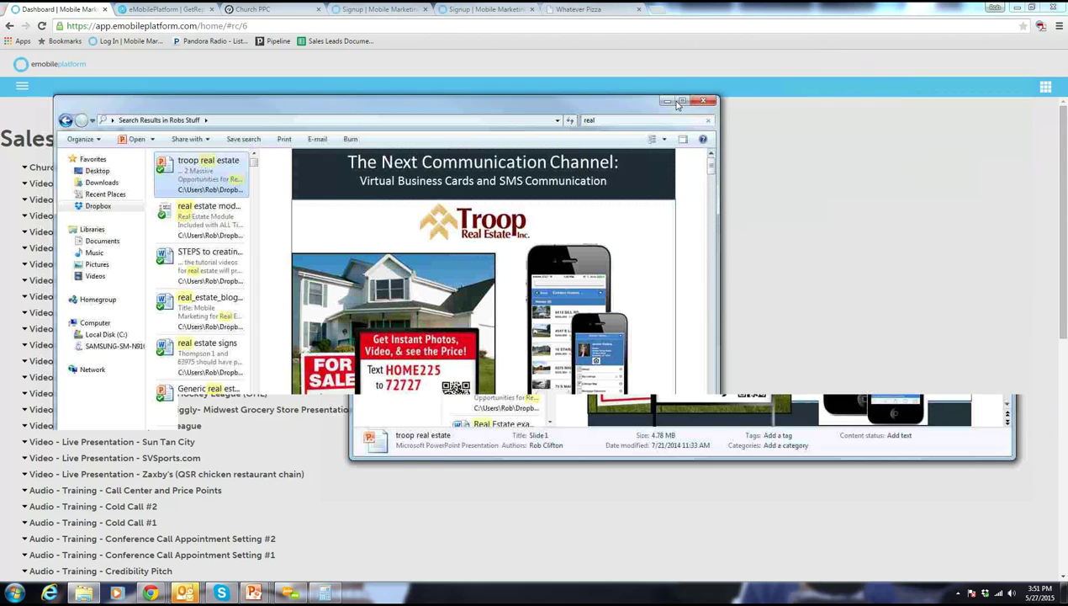
click(97, 205)
key(super+Up)
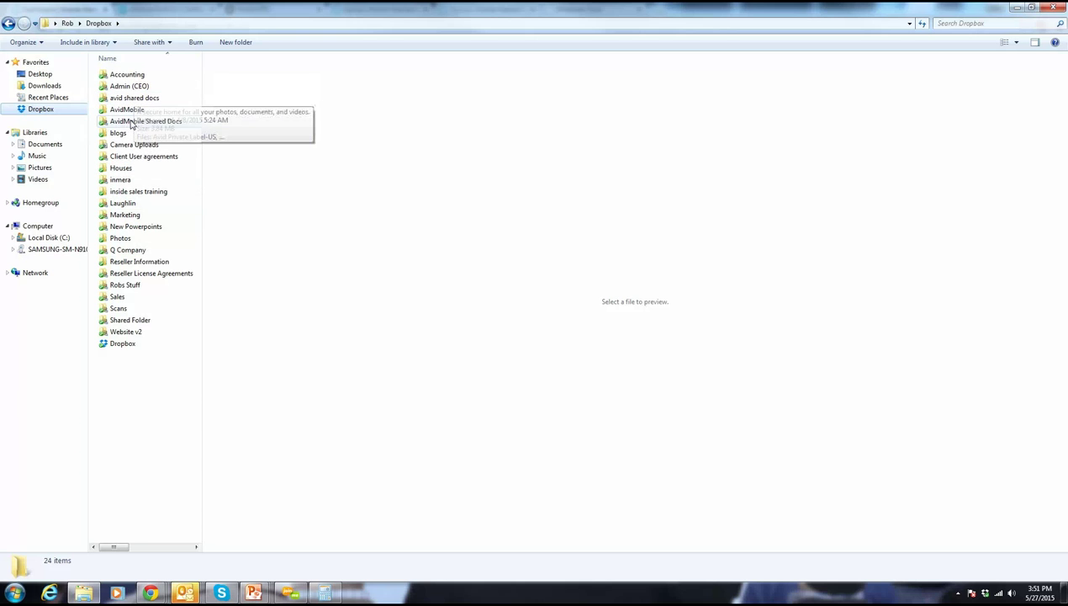
click(132, 124)
double_click(131, 123)
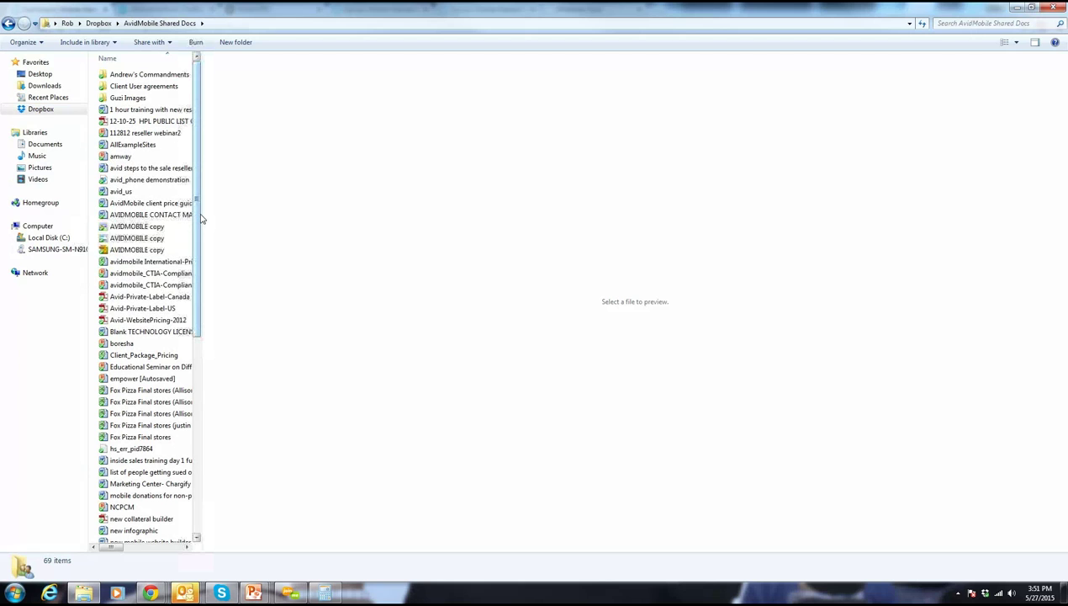
Preview the Avid-Private-Label-US PDF from the shared documents folder.
click(151, 308)
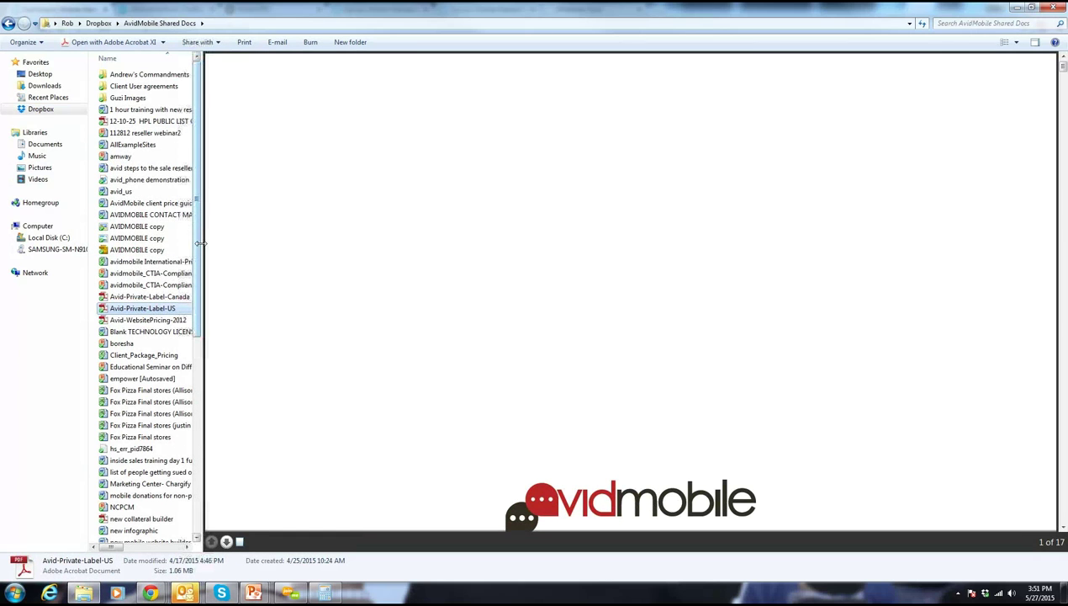
scroll(183, 245, down, 1)
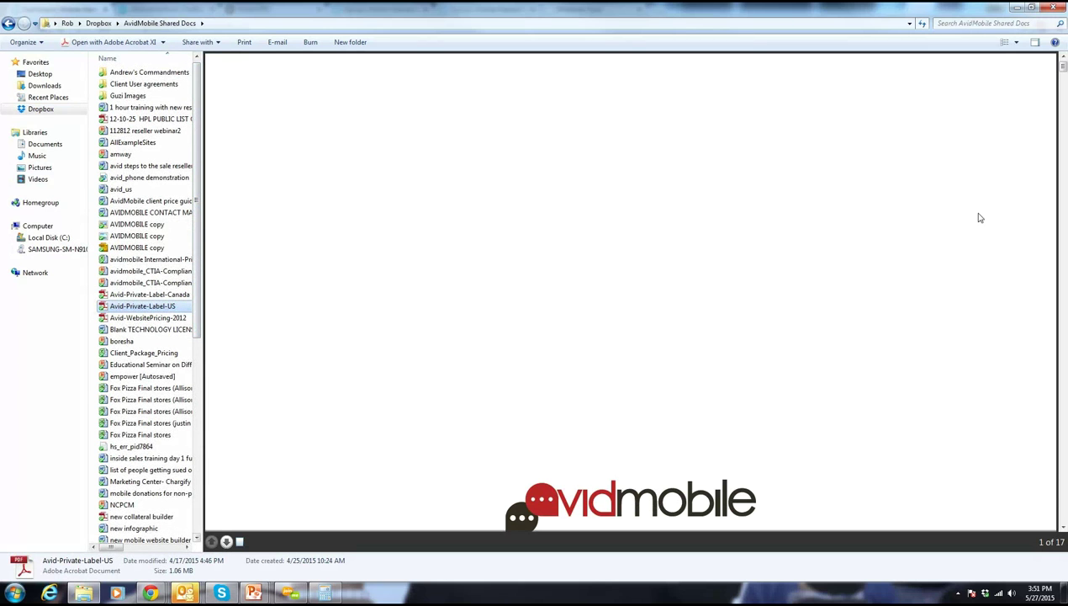
click(1063, 527)
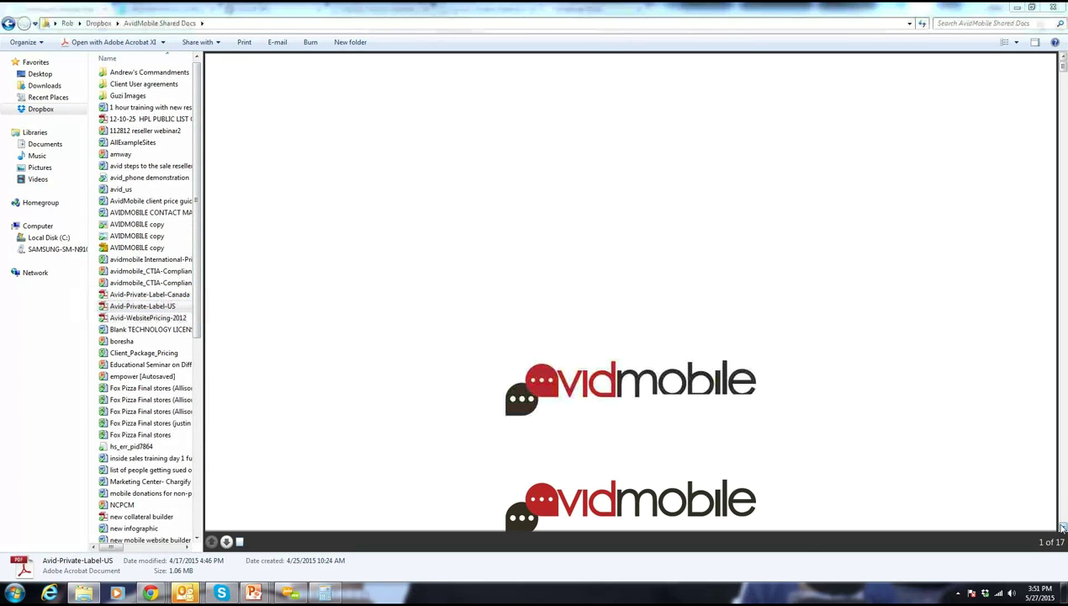
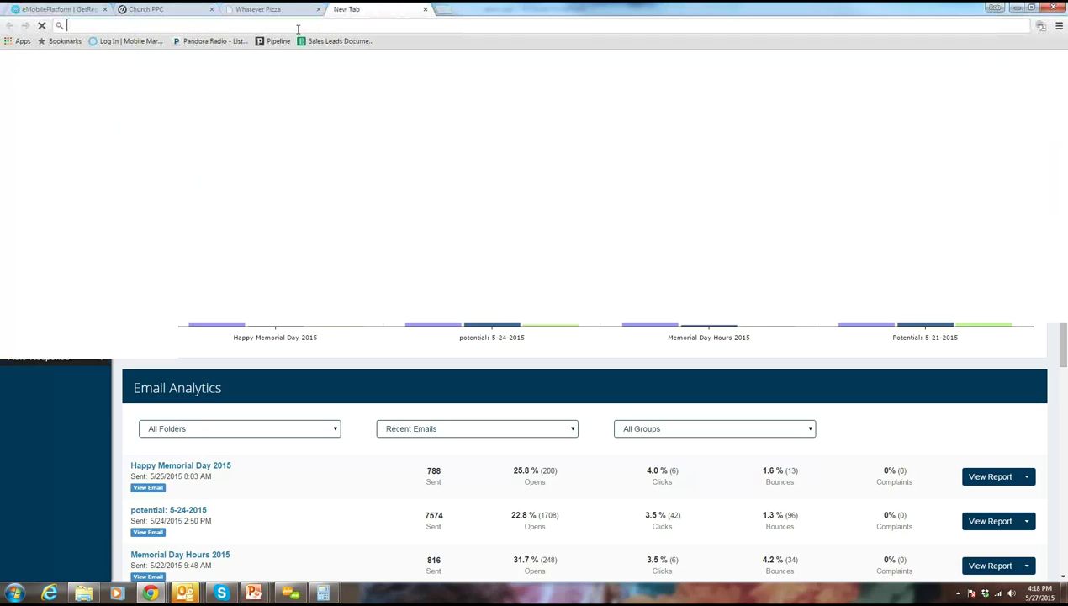
Open the eMobilePlatform dashboard in the browser and enter the Marketing Platform's Campaign Manager for the United States.
click(120, 42)
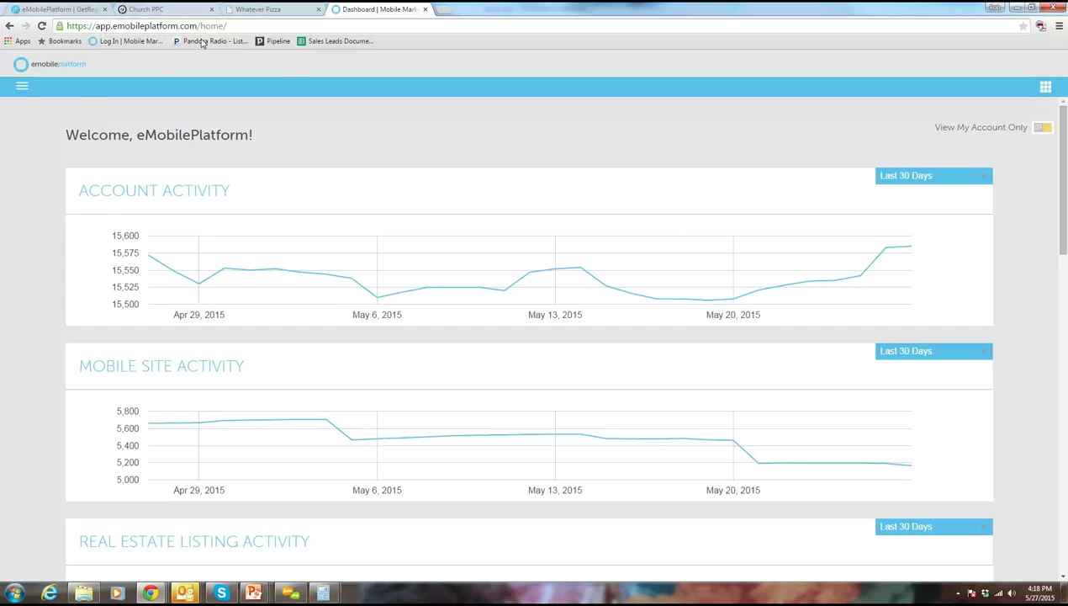
click(37, 87)
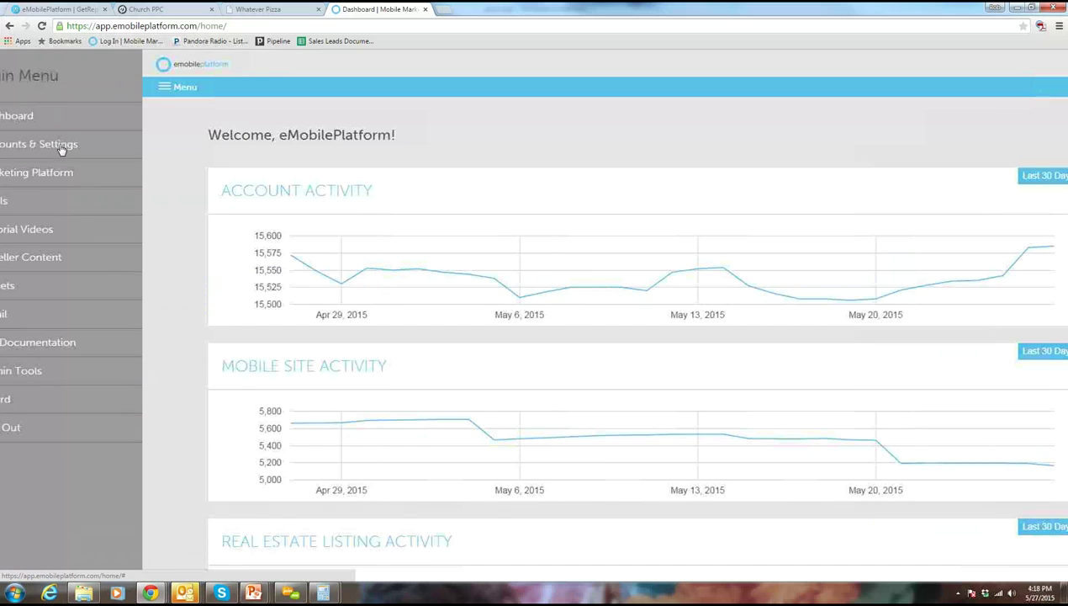
click(59, 173)
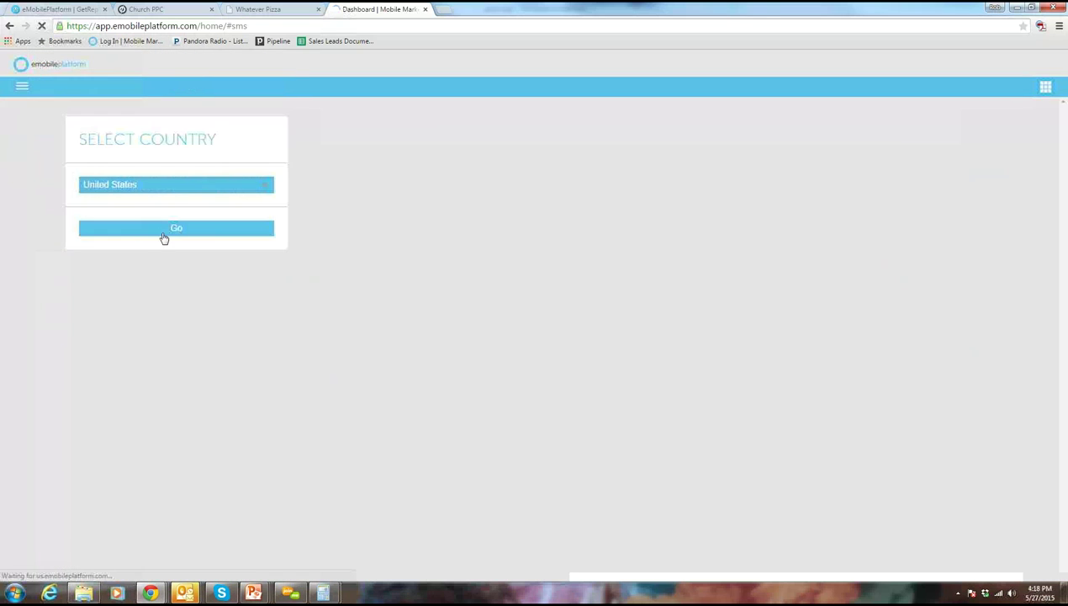
click(163, 237)
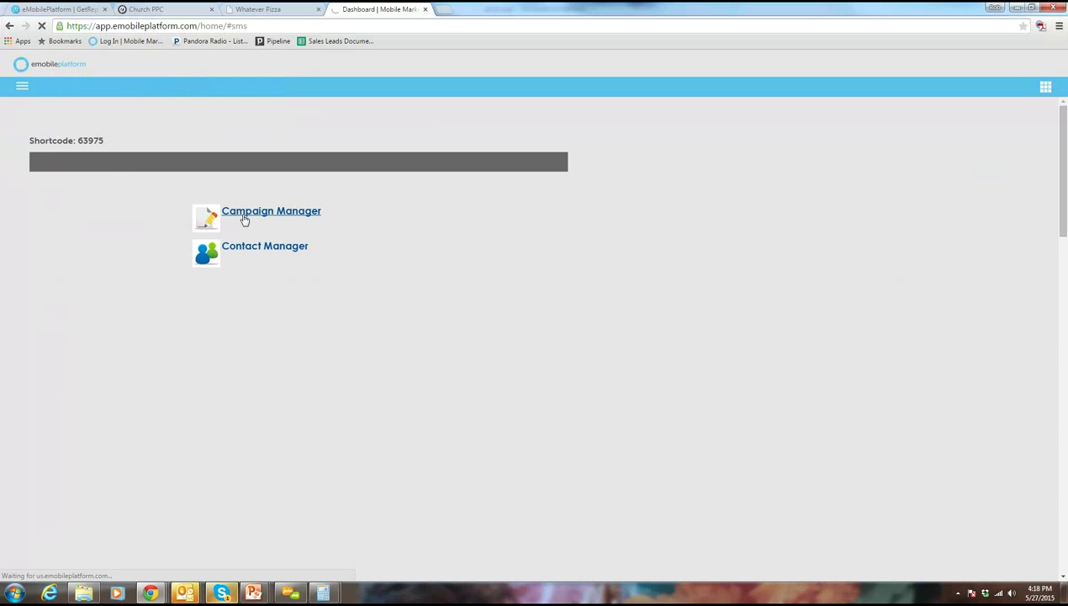
click(244, 217)
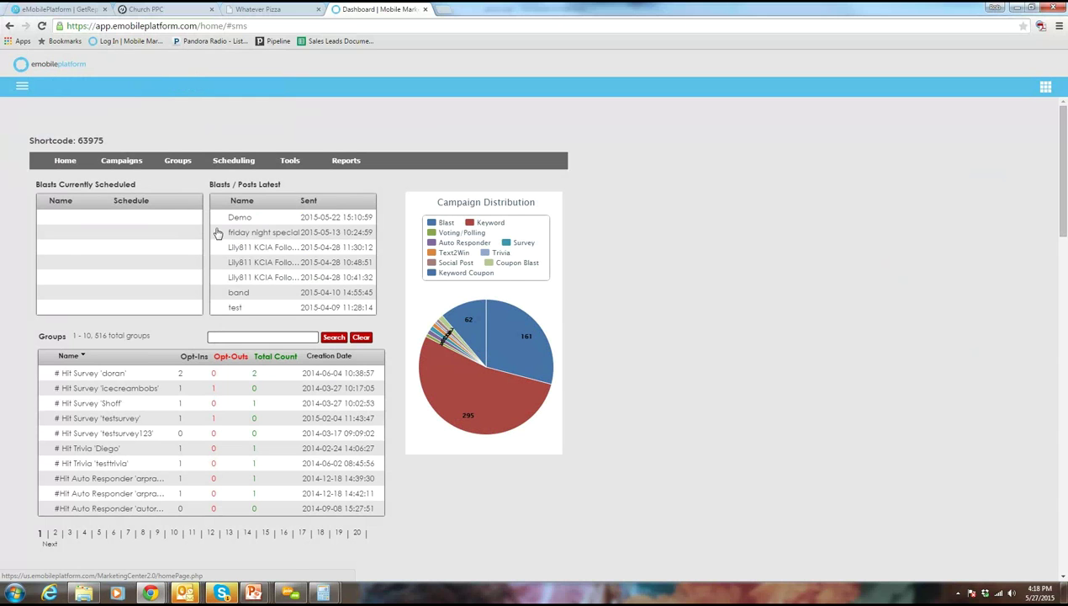
Start a new keyword campaign and check the availability of "pizza" as its campaign keyword.
mouse_move(128, 149)
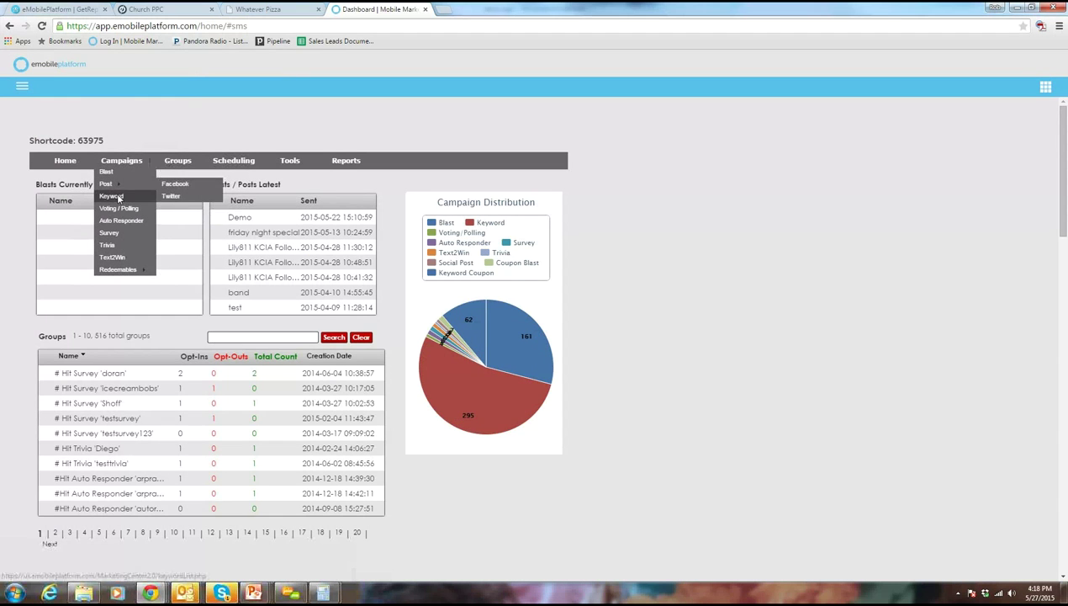
click(119, 199)
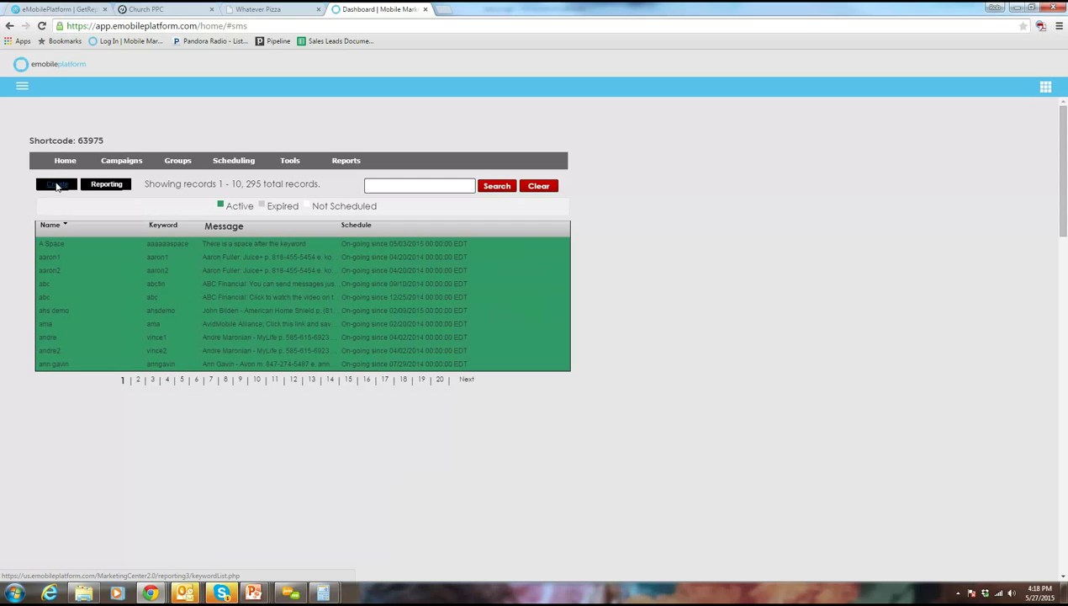
click(187, 252)
click(145, 225)
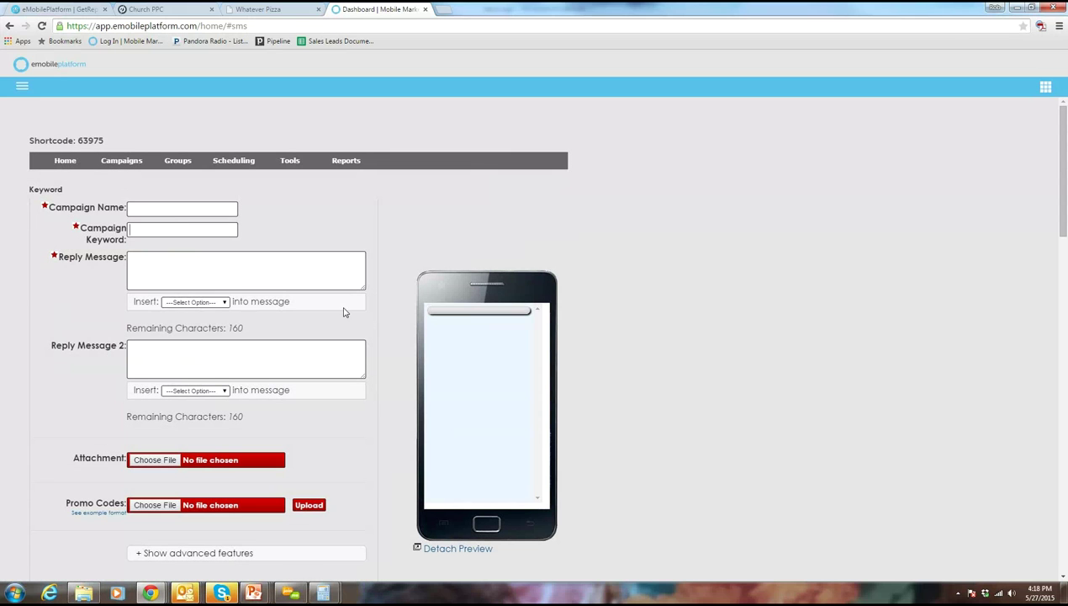
text(pizza)
click(265, 277)
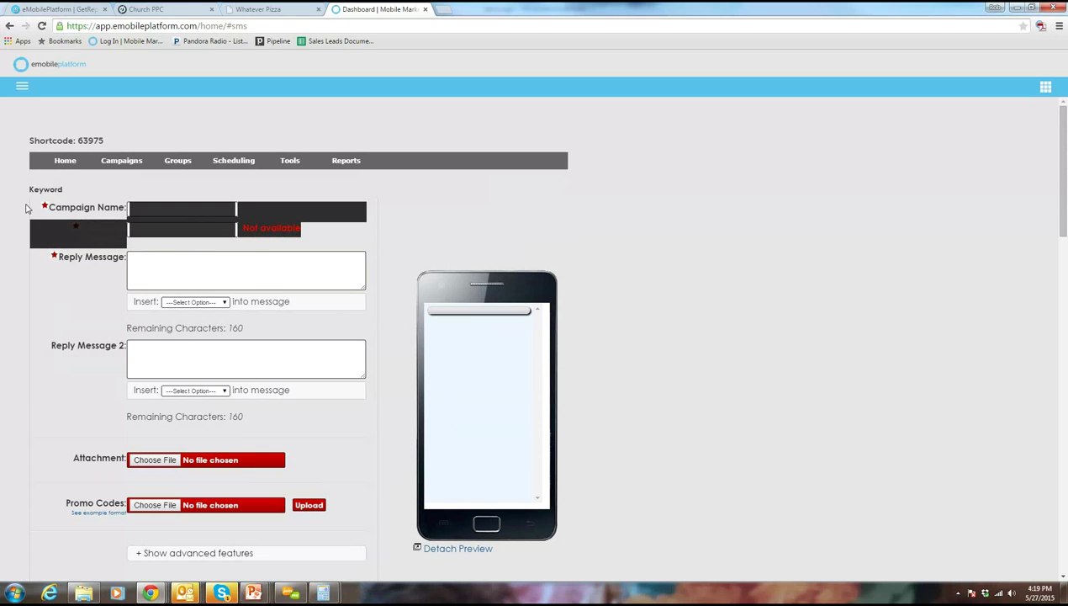
Open the API Documentation and expand the Billing operations to view their endpoints.
click(22, 86)
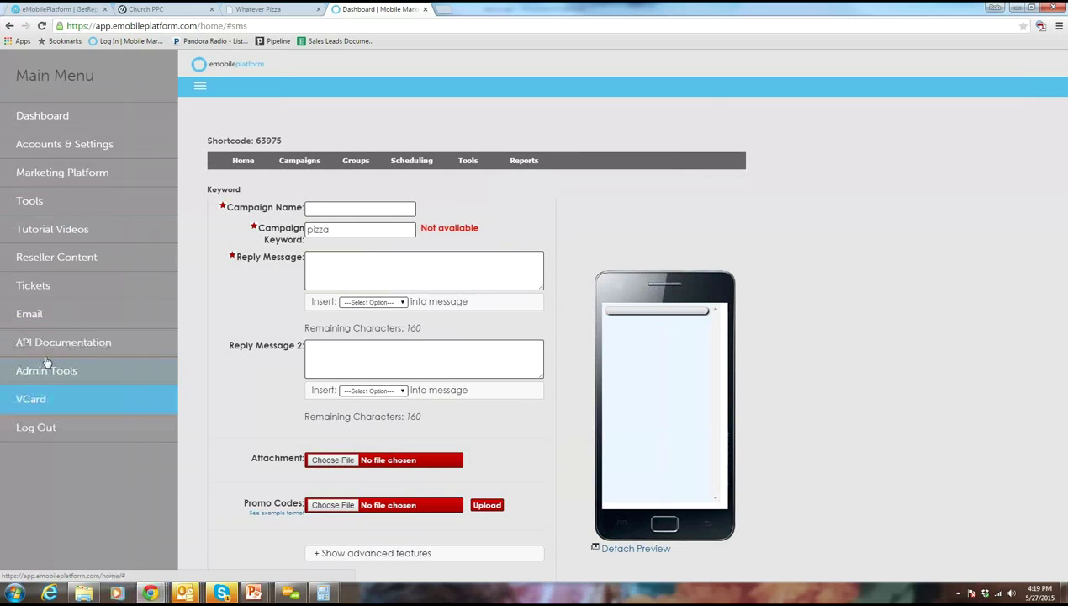
click(56, 351)
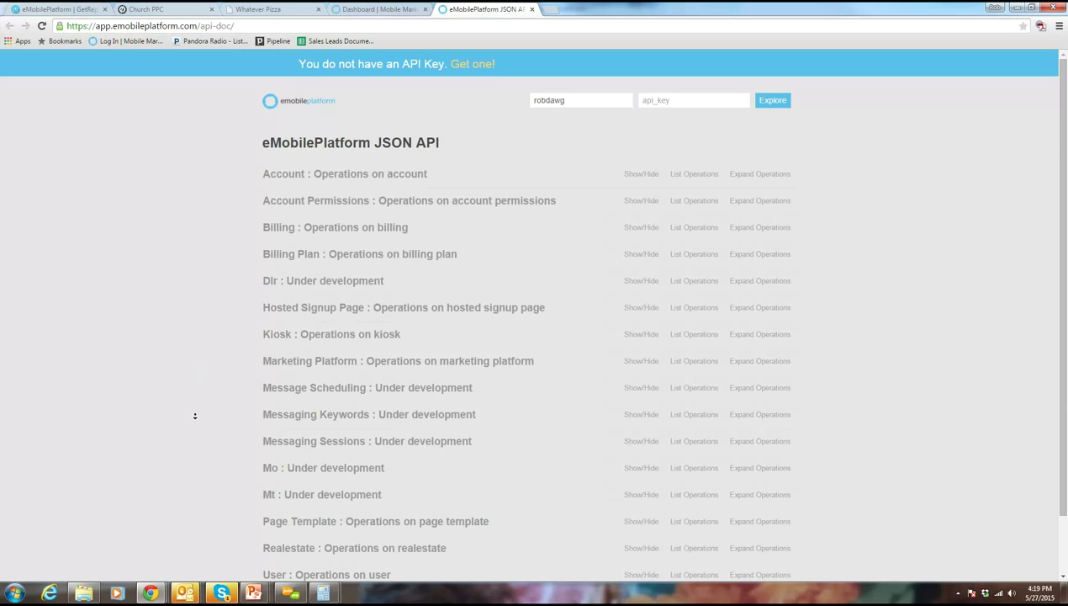
scroll(194, 417, down, 1)
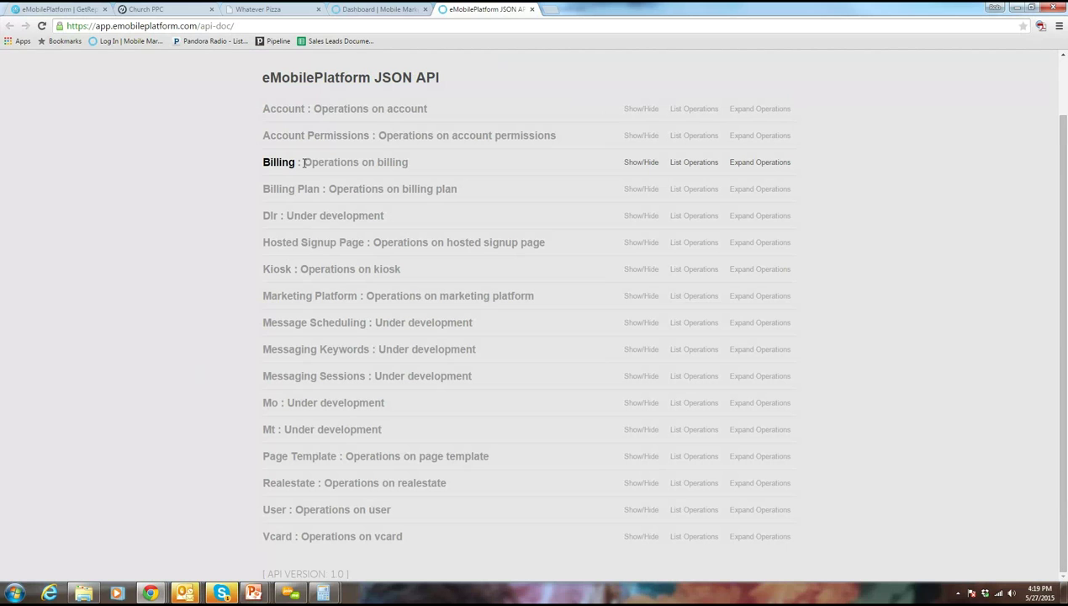
click(278, 163)
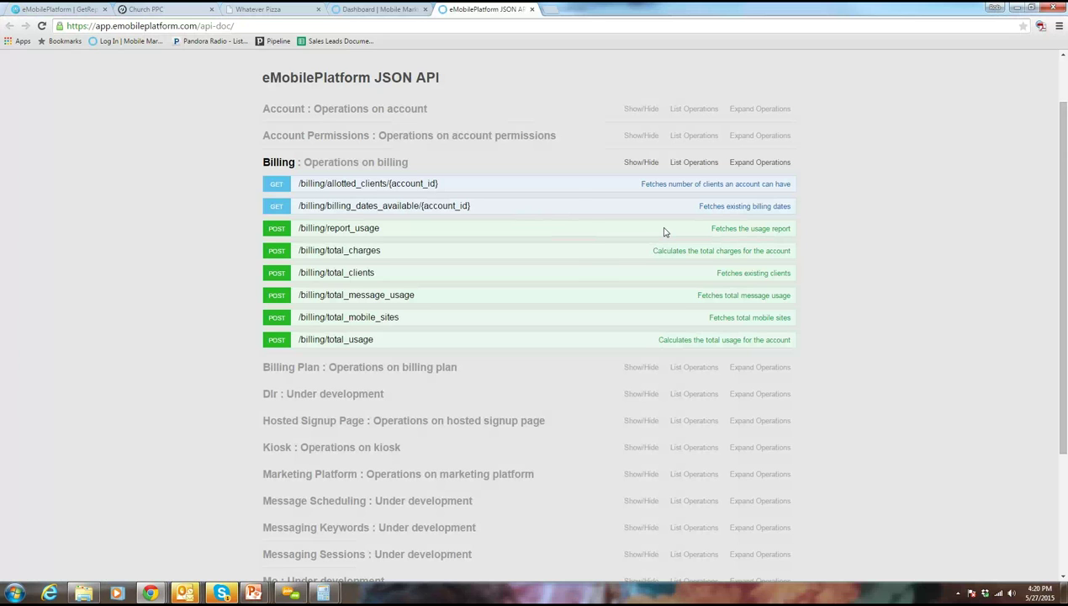
Switch to the Calculator and enter 2000000 * 0.1.
key(alt+Tab)
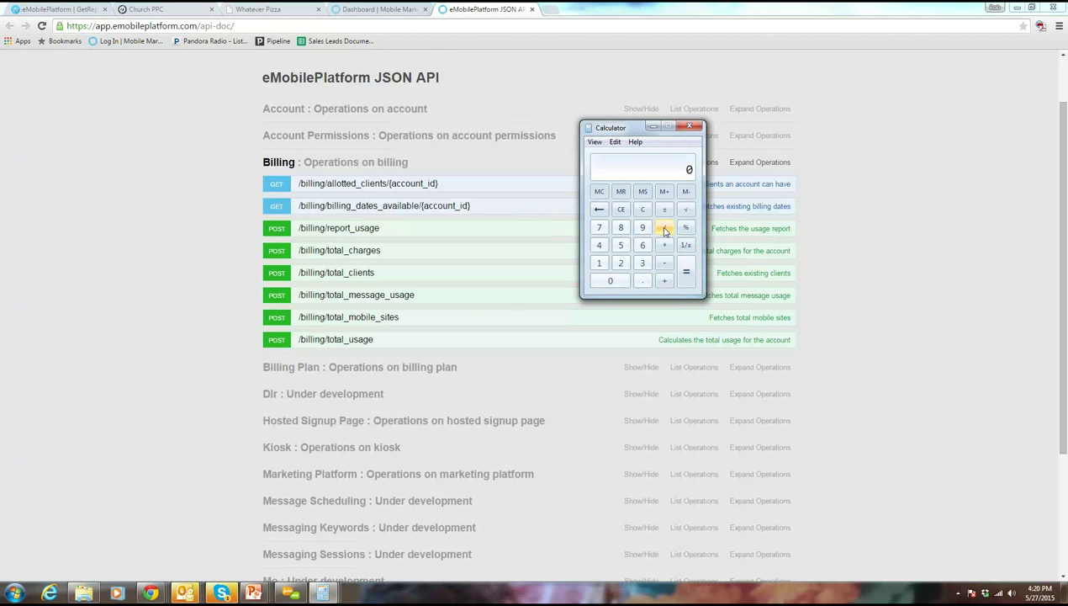
text(2000000 * 0.1)
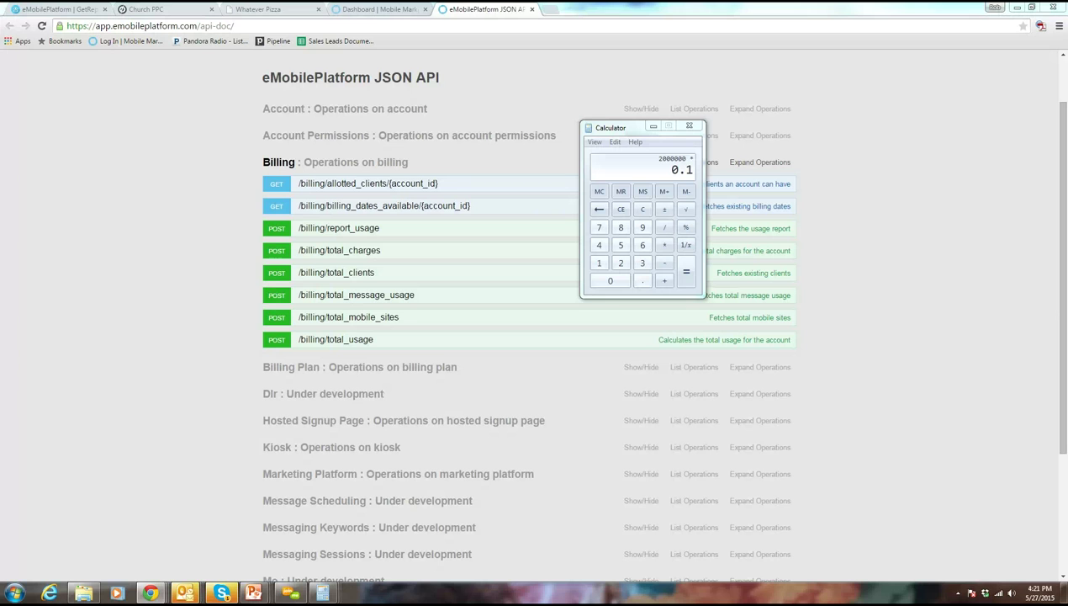
Return to the eMobilePlatform dashboard in the browser and open the Company Set-up Videos page of Reseller Content.
click(374, 12)
click(374, 13)
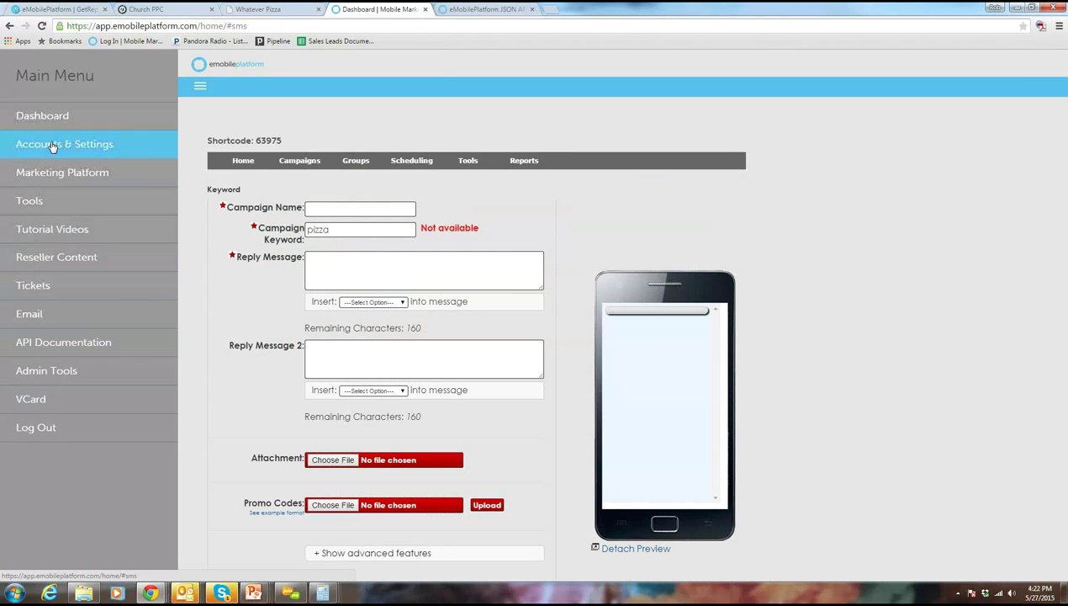
click(28, 259)
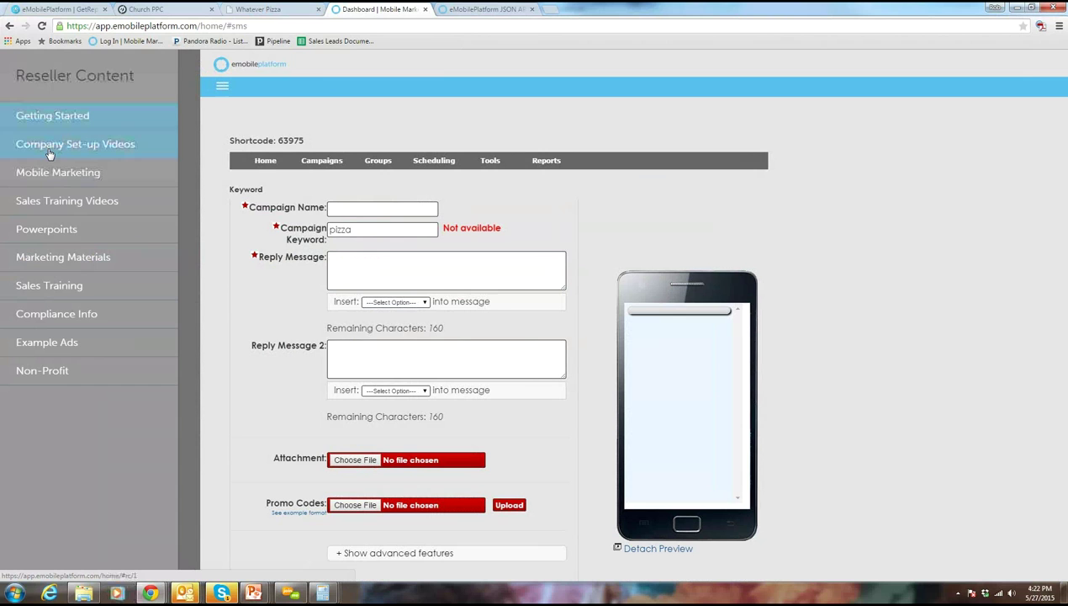
click(48, 148)
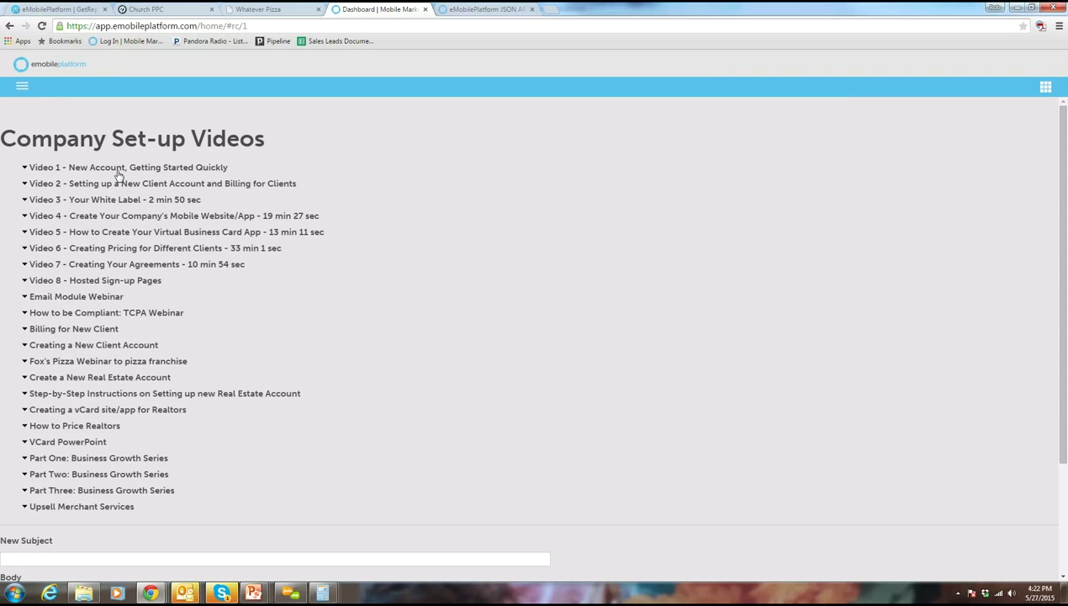
View the list of Reseller Content sections, including Mobile Marketing and Sales Training Videos, and close the list.
click(25, 92)
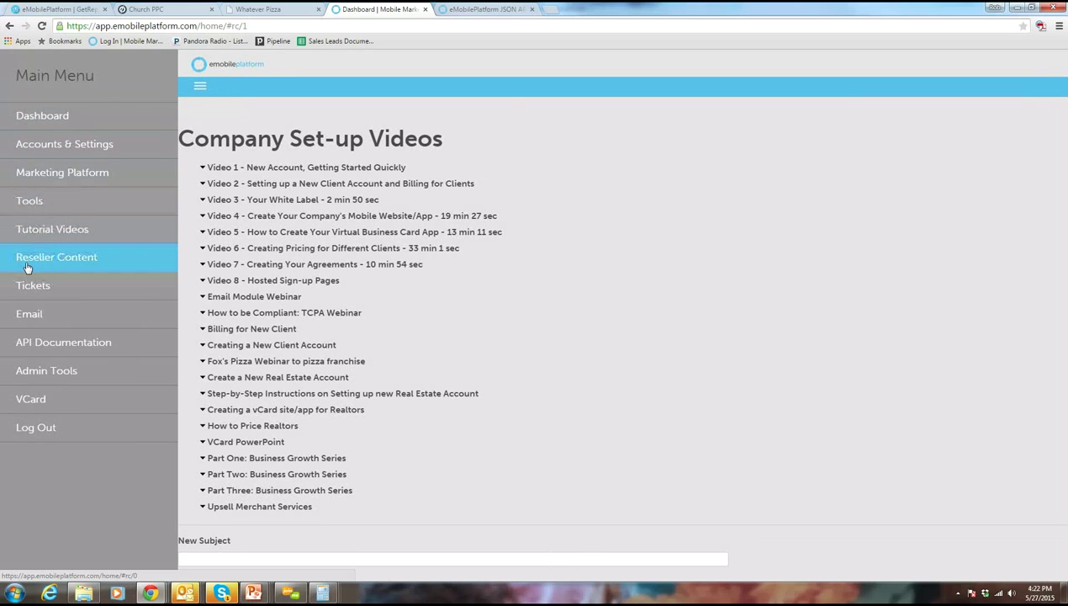
click(27, 268)
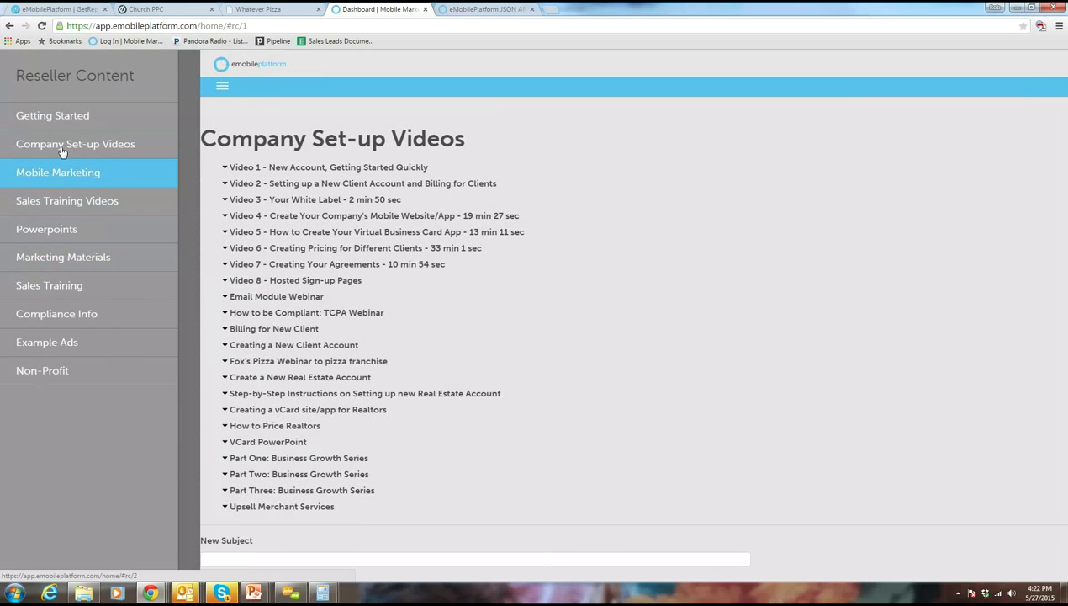
click(55, 204)
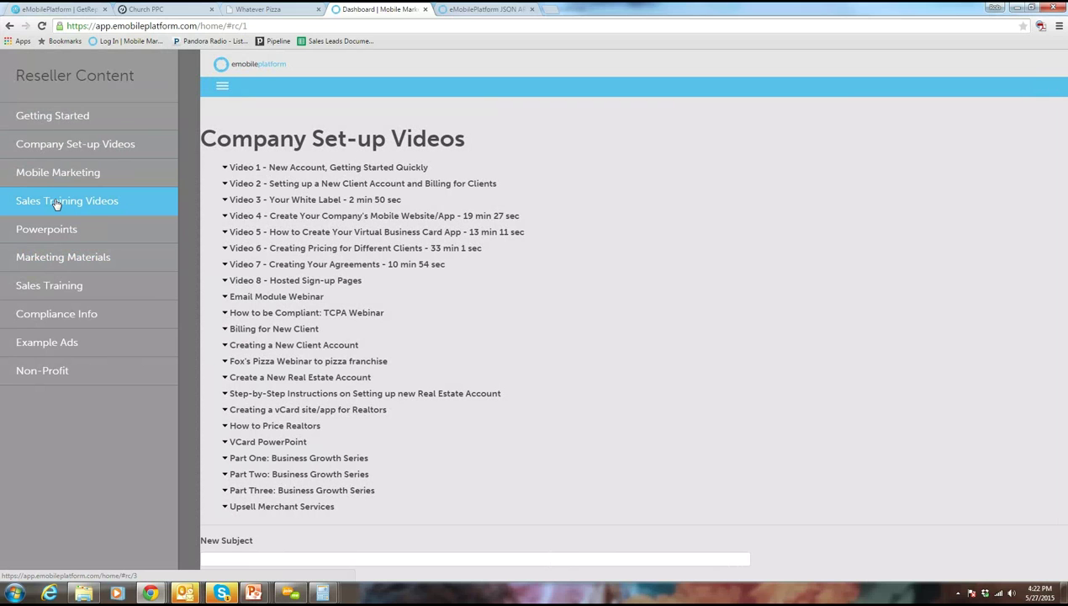
triple_click(712, 226)
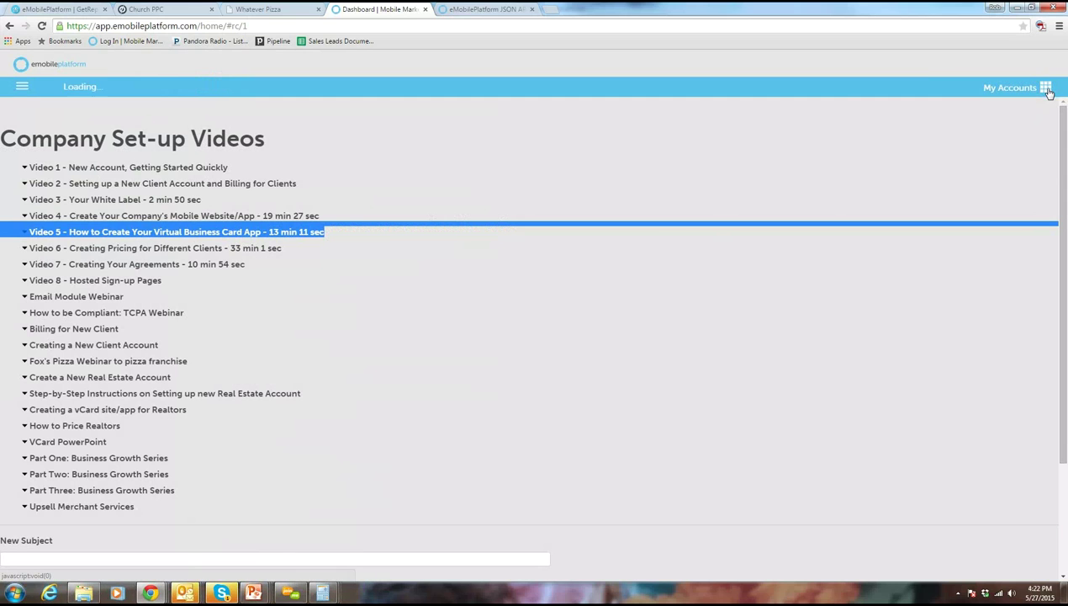
View the My Accounts list of resellers and clients, look through the main menu entries, and close both.
click(1045, 87)
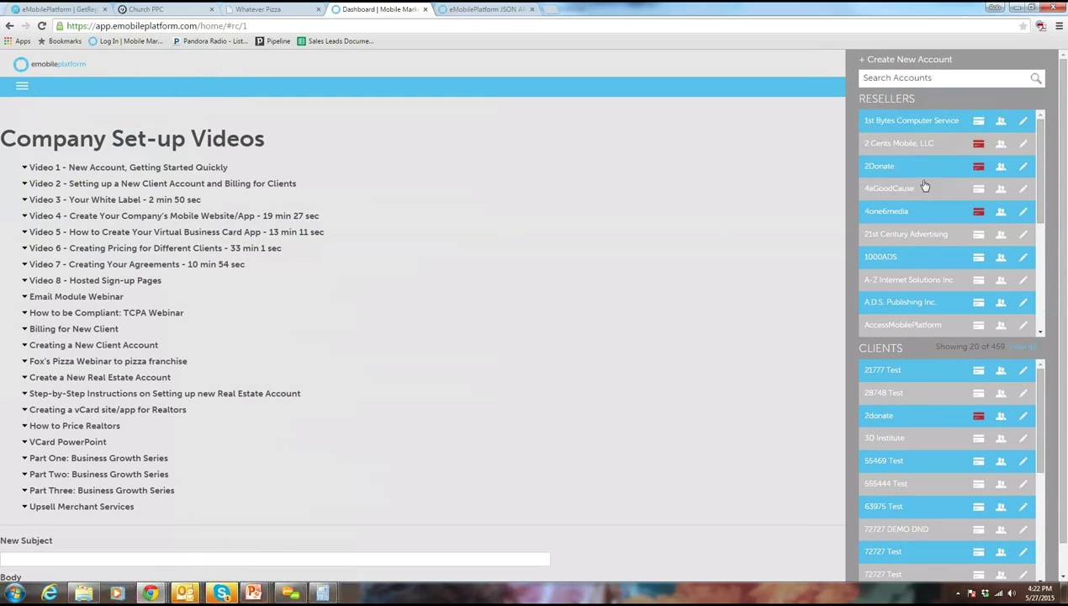
click(570, 172)
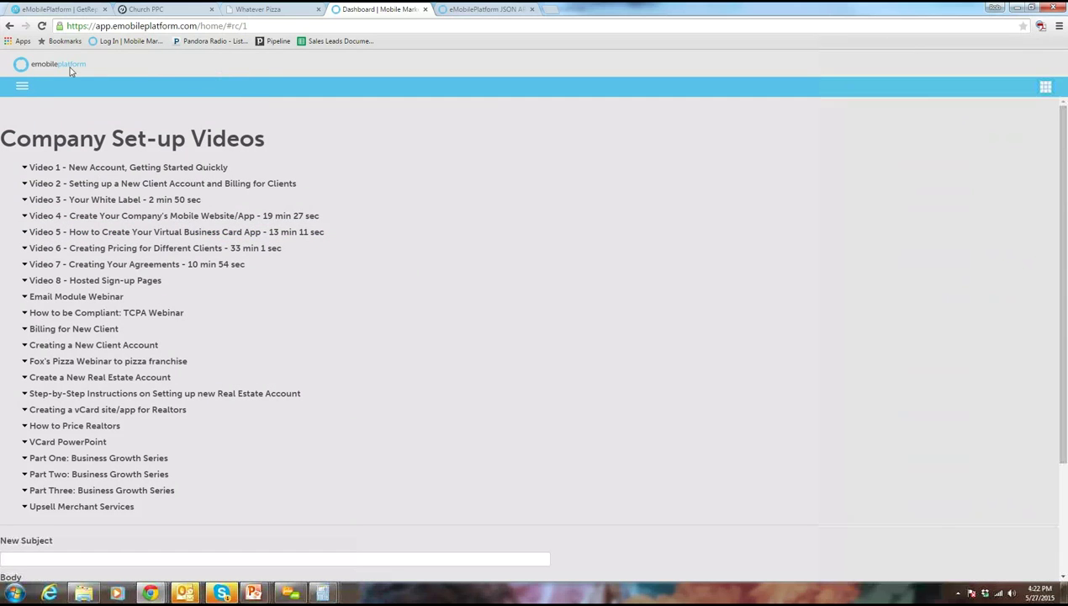
click(22, 87)
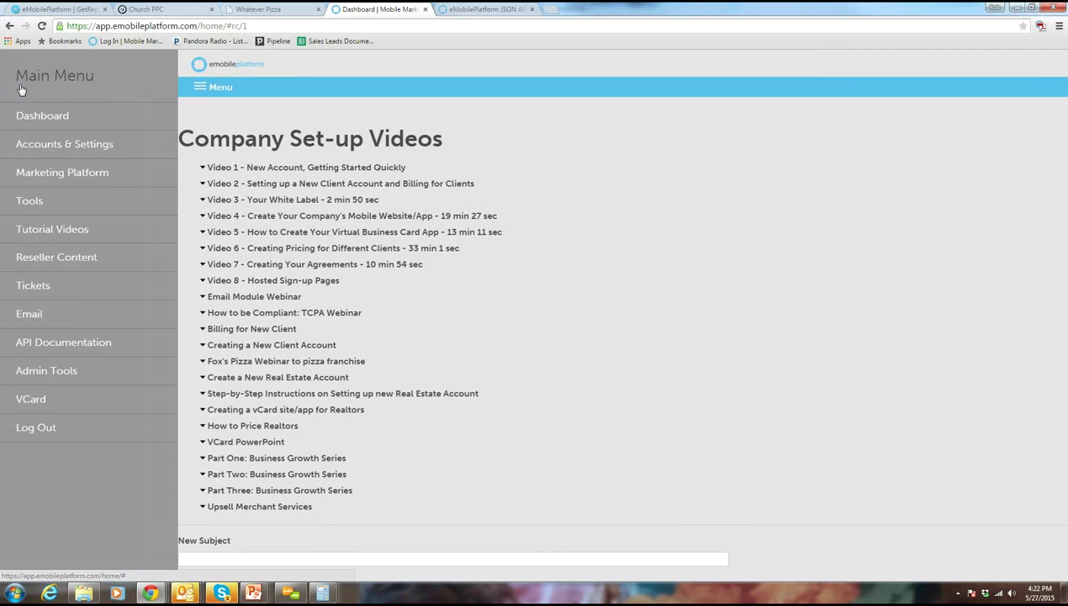
click(67, 144)
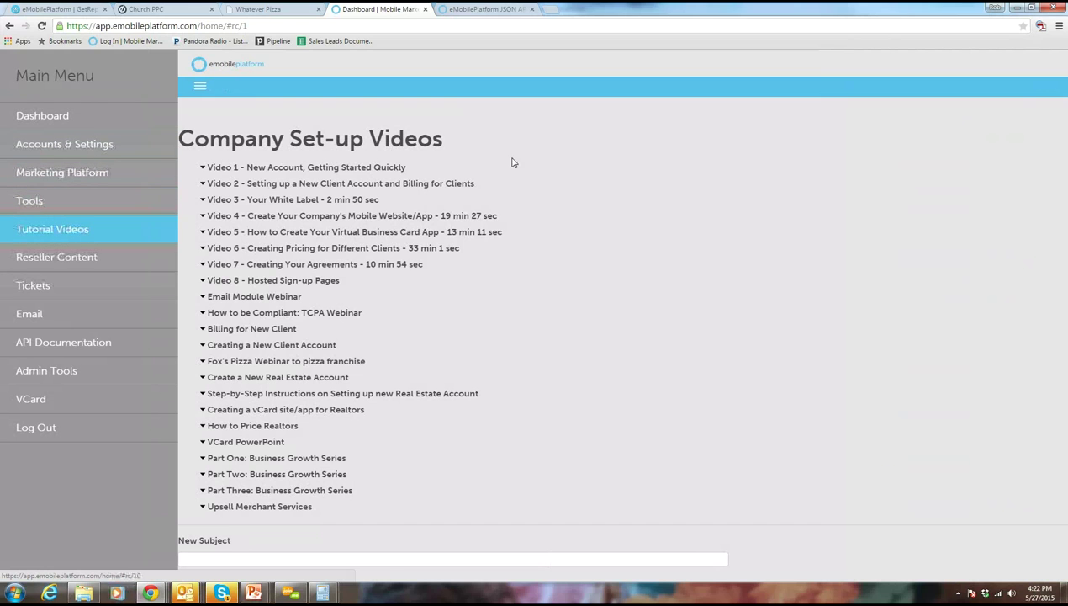
click(758, 194)
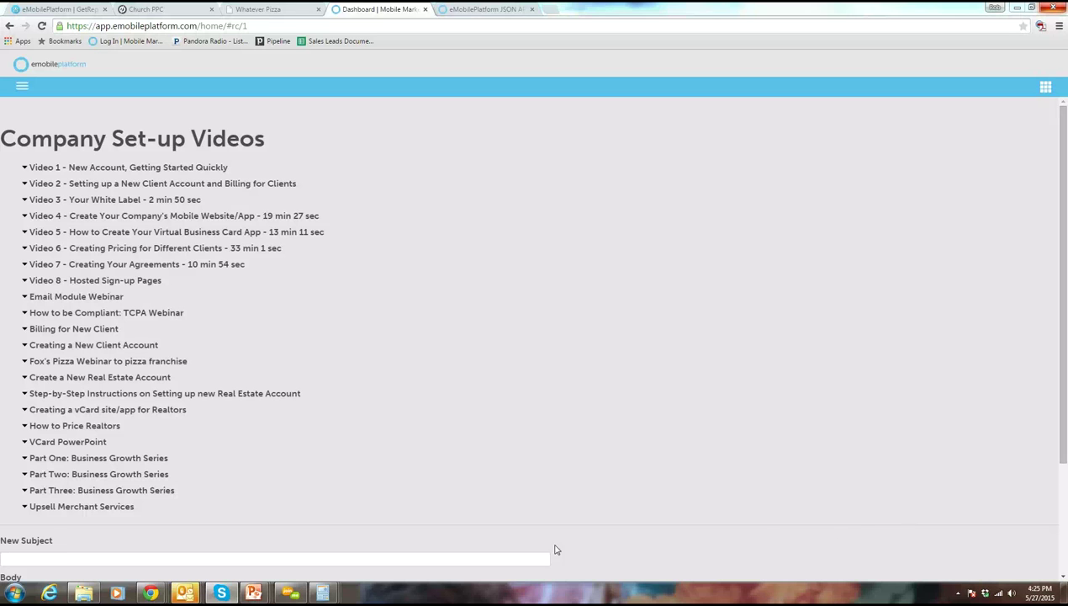
mouse_move(303, 598)
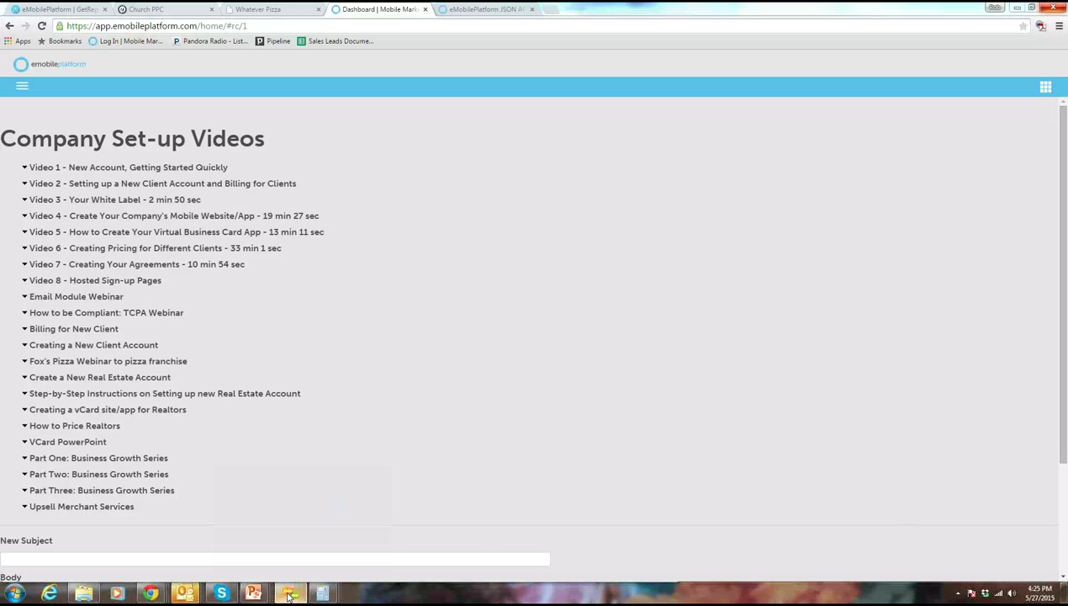
click(534, 42)
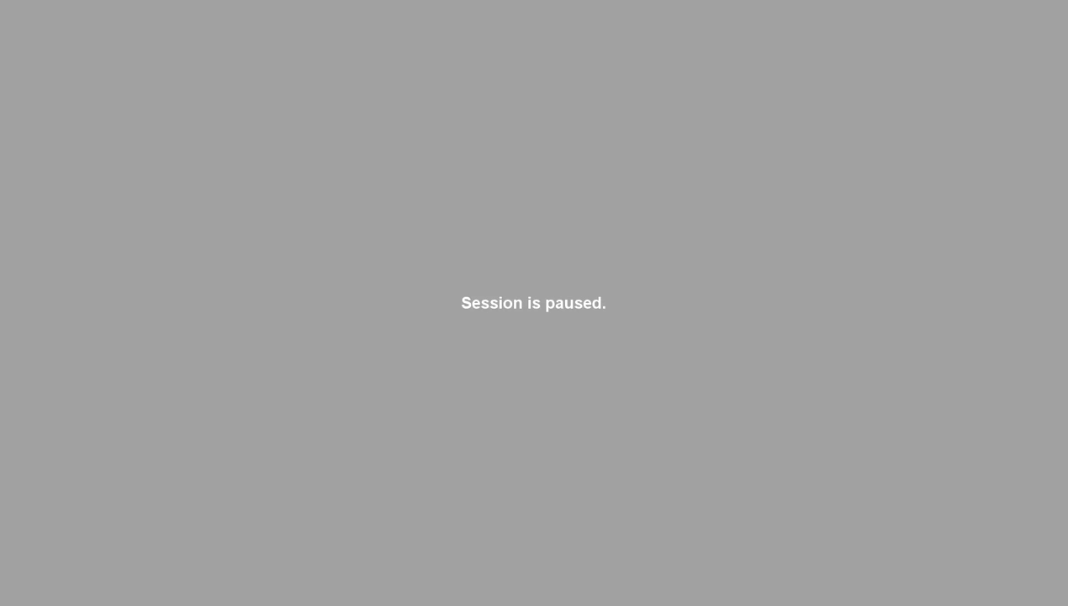